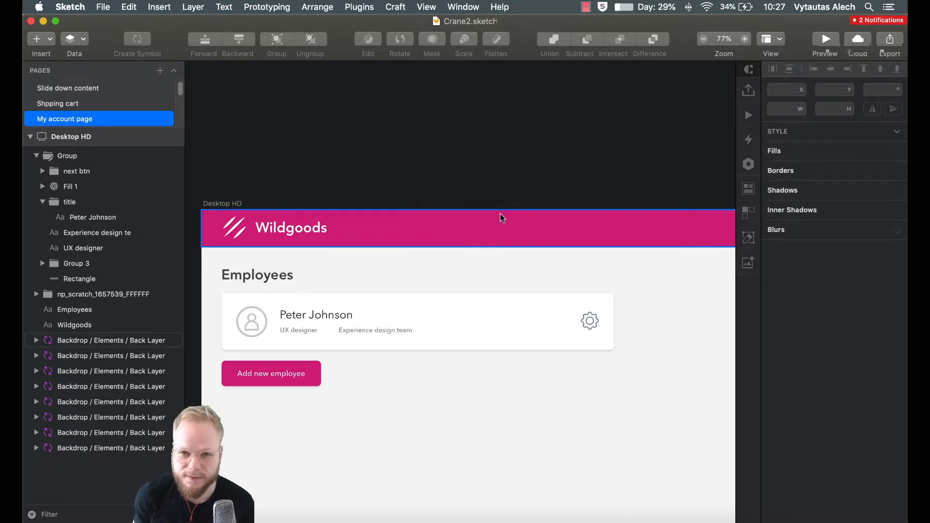
- Inspect the employee card's group, white background and backdrop layers in the Sketch design
scroll(502, 218, down, 1)
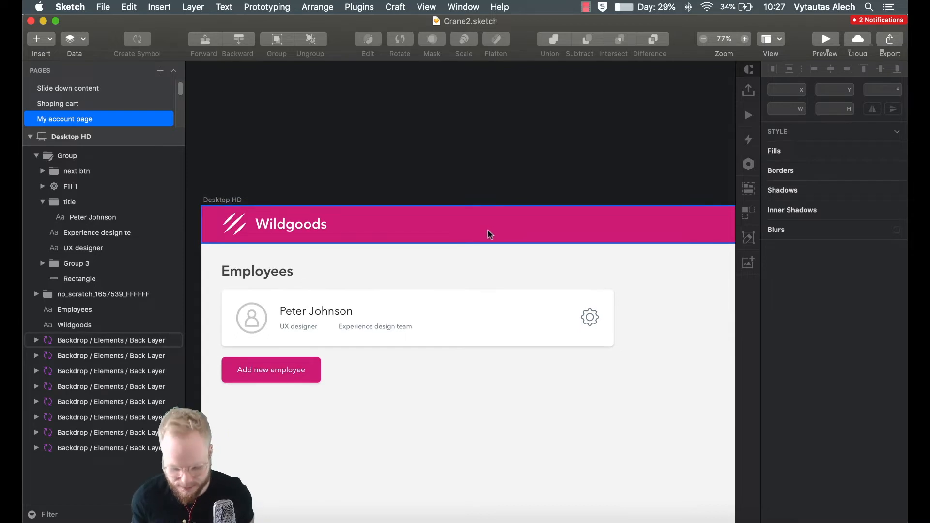
scroll(363, 370, up, 5)
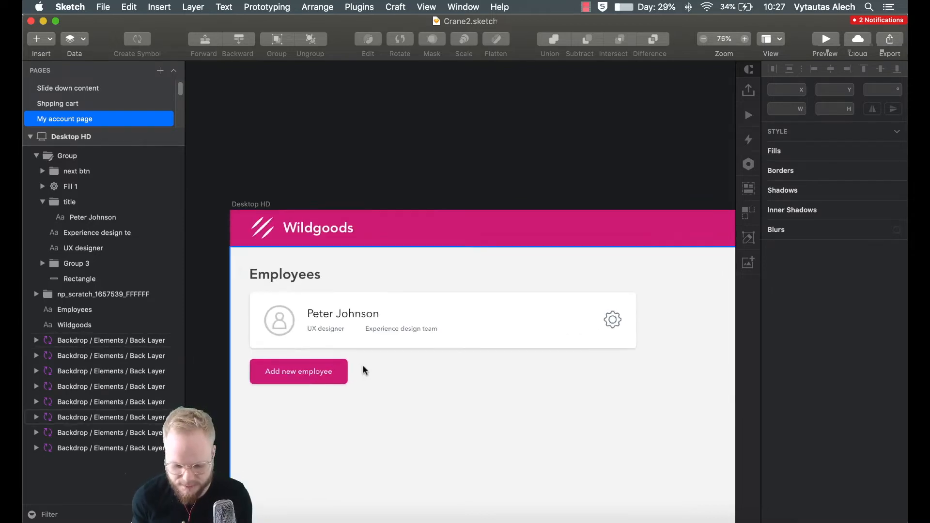
scroll(376, 367, down, 1)
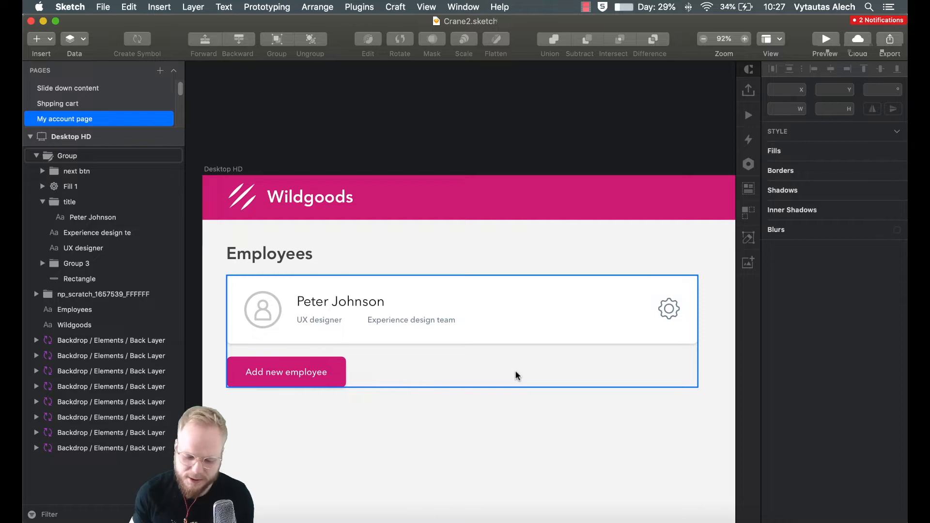
click(530, 330)
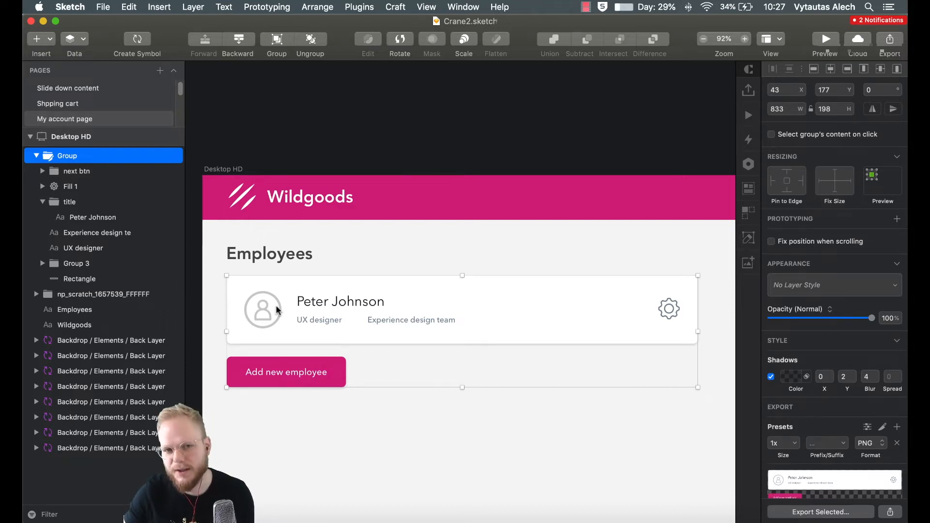
click(426, 149)
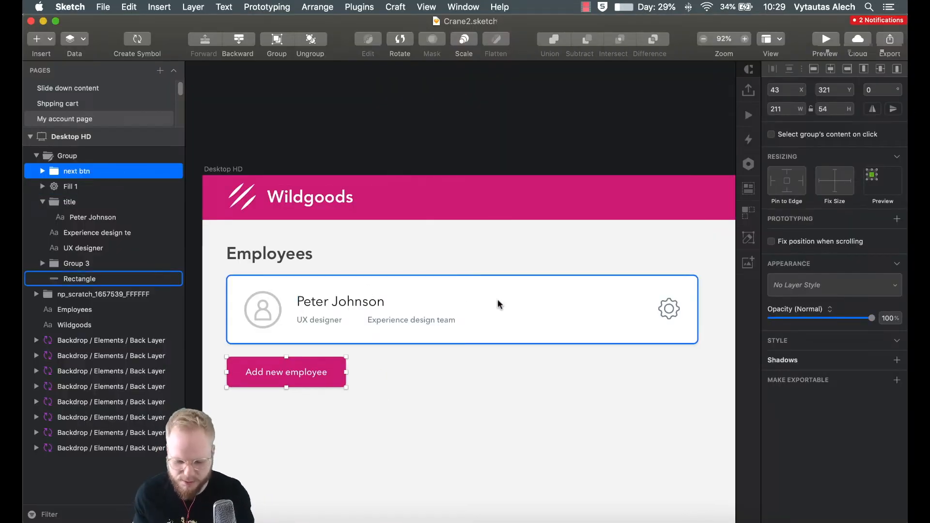
click(498, 304)
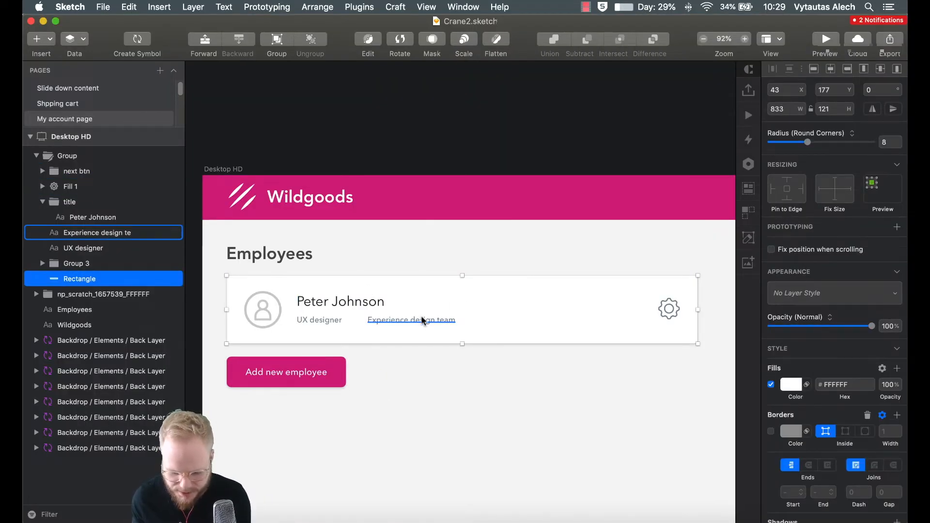
click(388, 479)
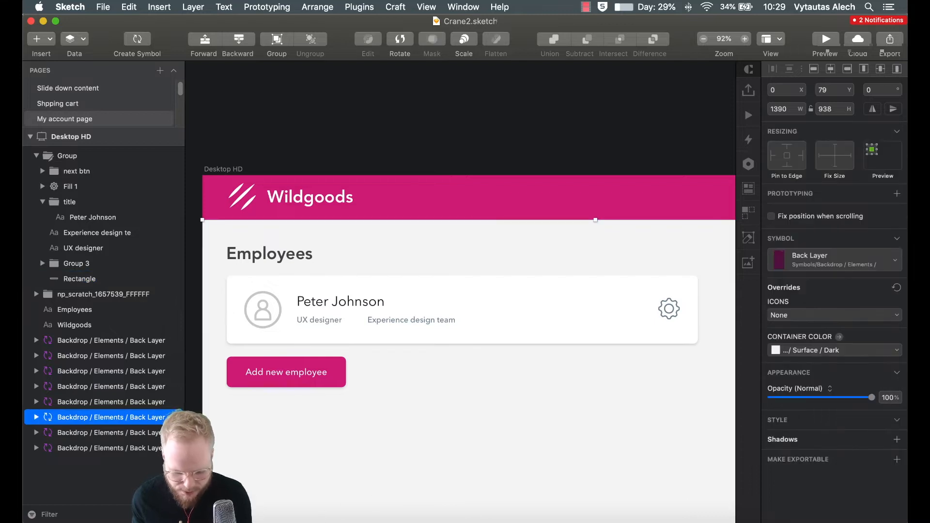
- Drop a Repeater under the Employees heading in Axure and open its item for editing
click(305, 516)
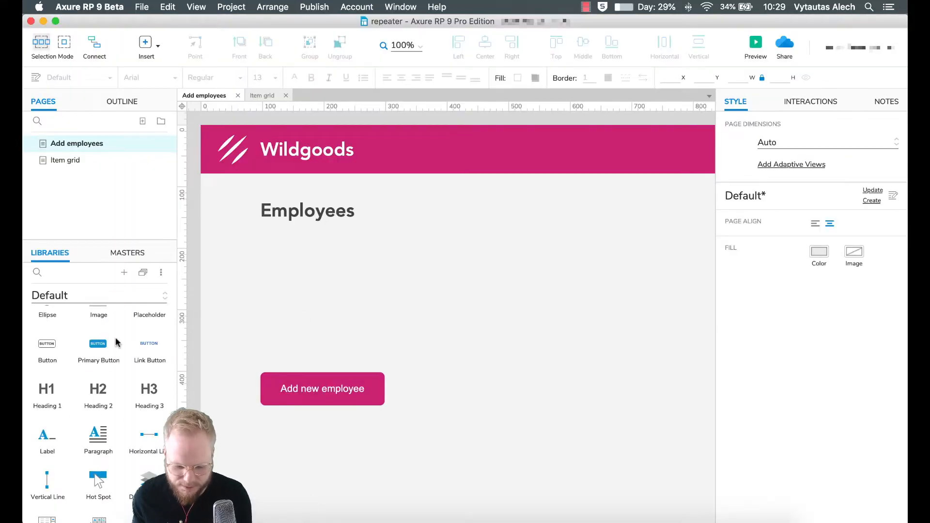
scroll(107, 436, down, 5)
drag(97, 351, 261, 233)
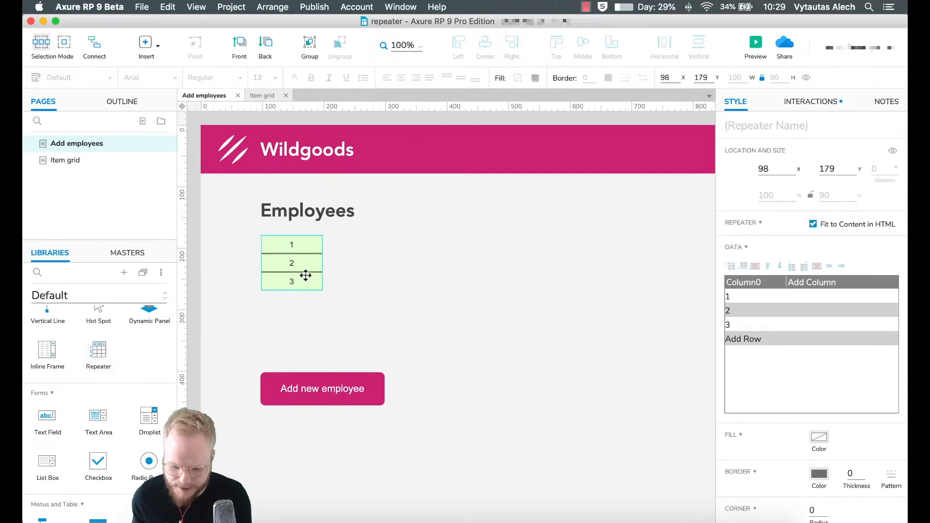
double_click(305, 266)
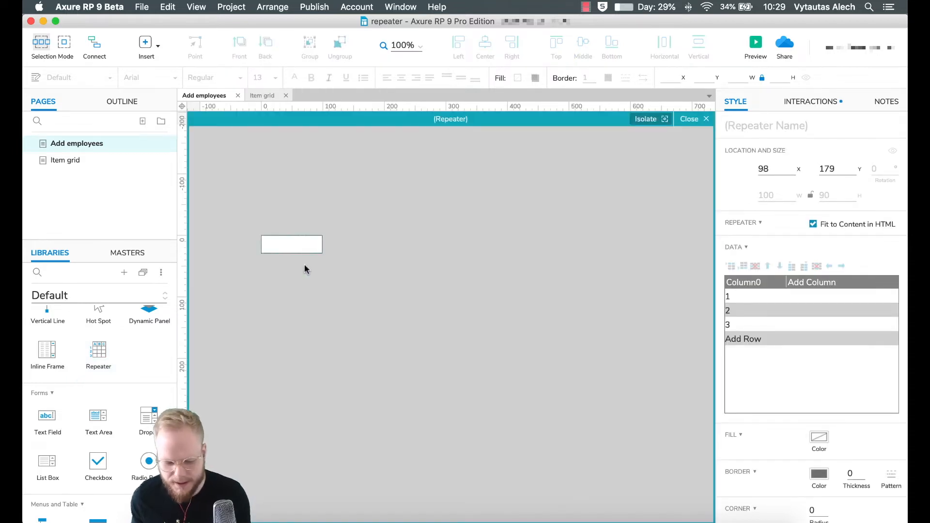
key(ctrl+Up)
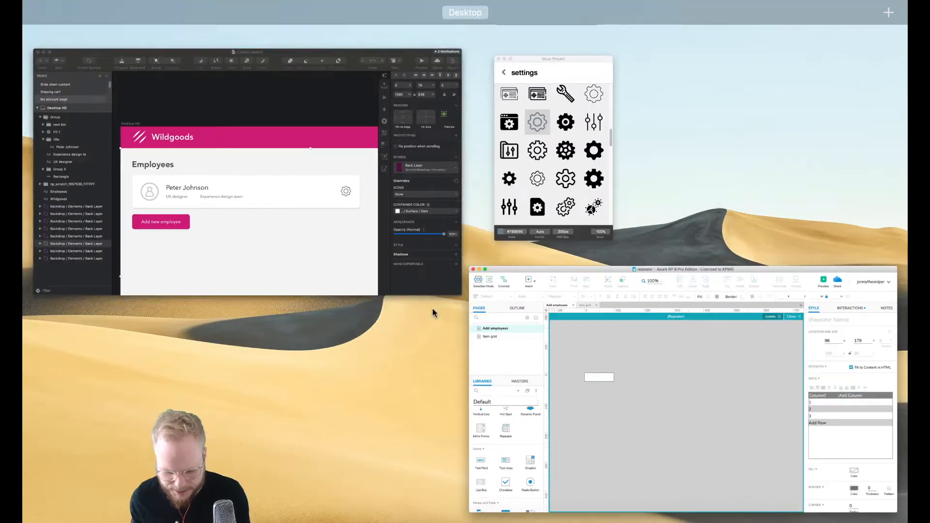
- Select all the employee card layers together with the gear icon in Sketch
click(339, 262)
click(342, 305)
double_click(339, 305)
drag(281, 311, 536, 323)
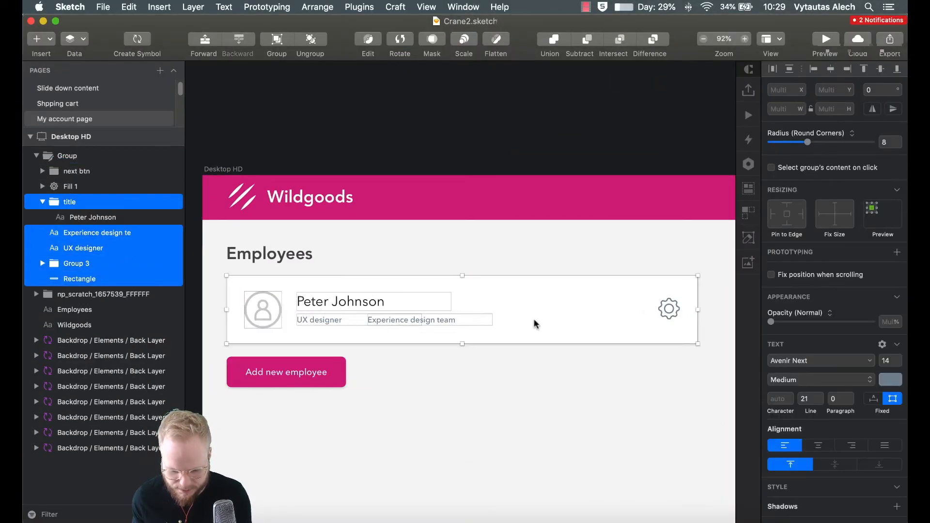
shift+click(669, 309)
shift+click(672, 303)
shift+click(671, 307)
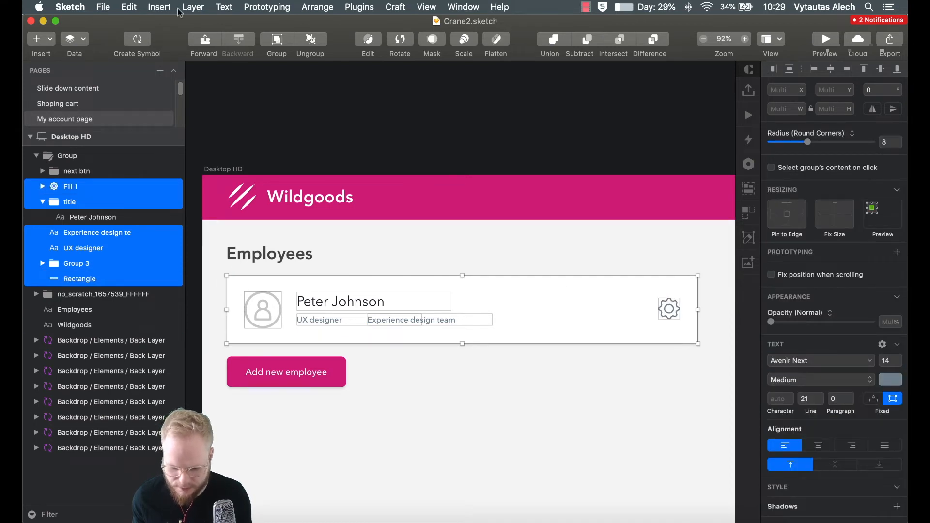
- Copy the selection with Plugins > Axure RP > Copy Selection and return to Axure
click(361, 7)
mouse_move(369, 22)
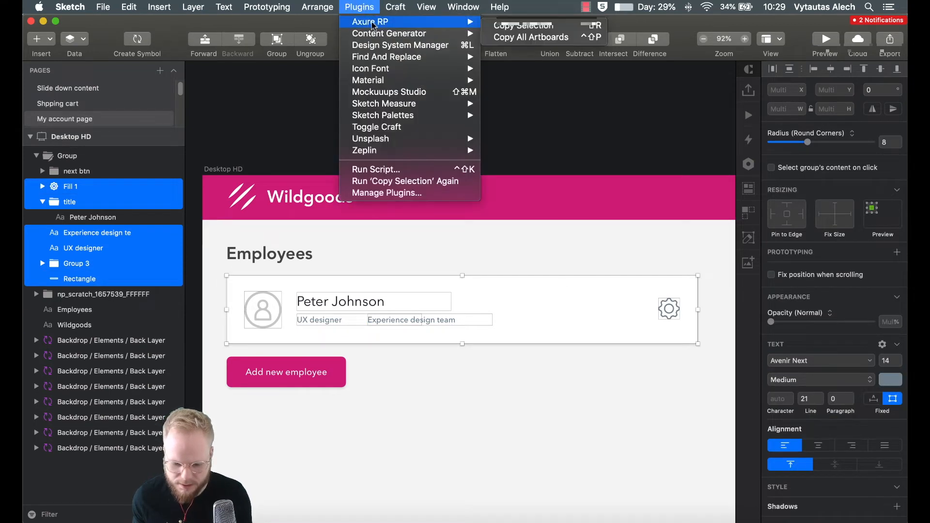
click(491, 25)
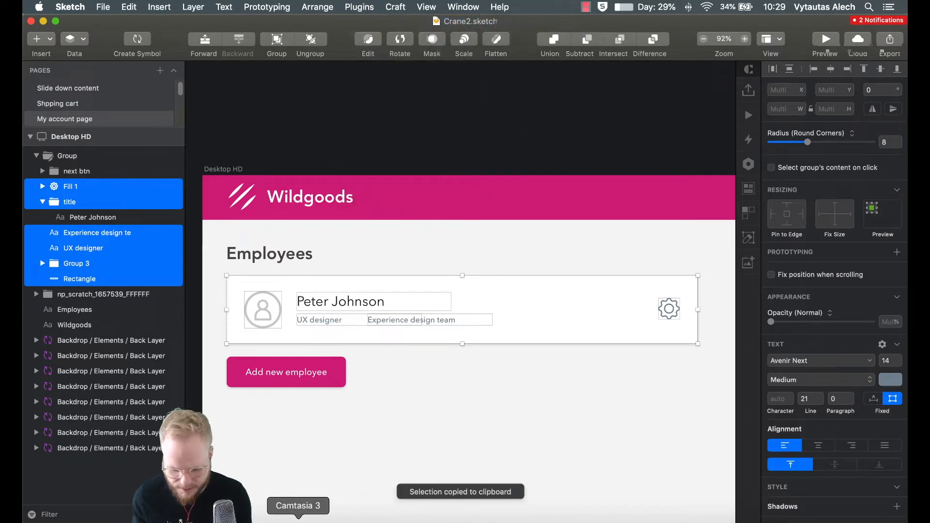
click(275, 519)
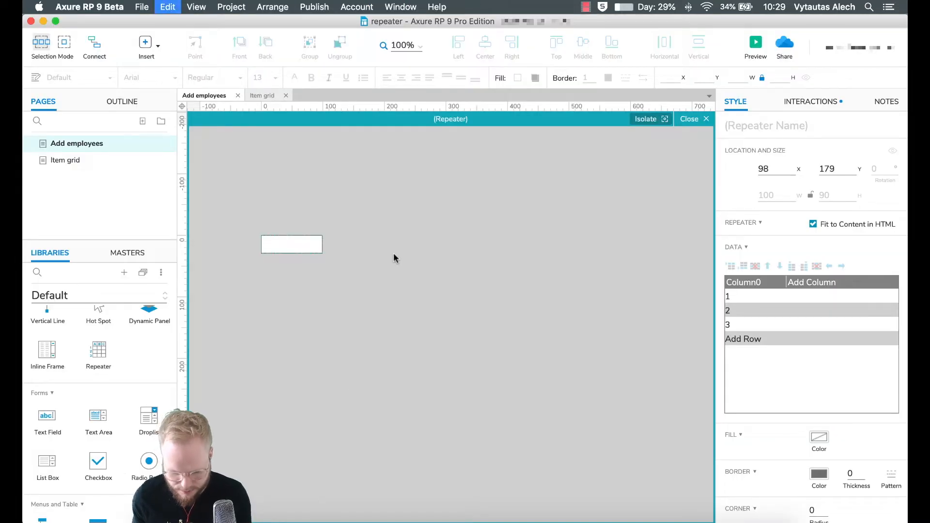
- Paste the card into the repeater item and move the avatar and texts onto the white card's left side
key(super+v)
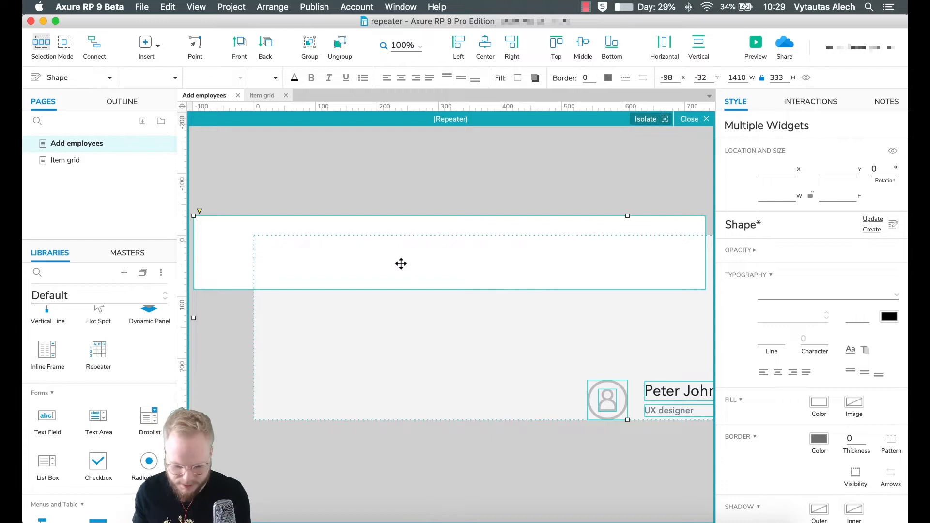
scroll(395, 255, down, 2)
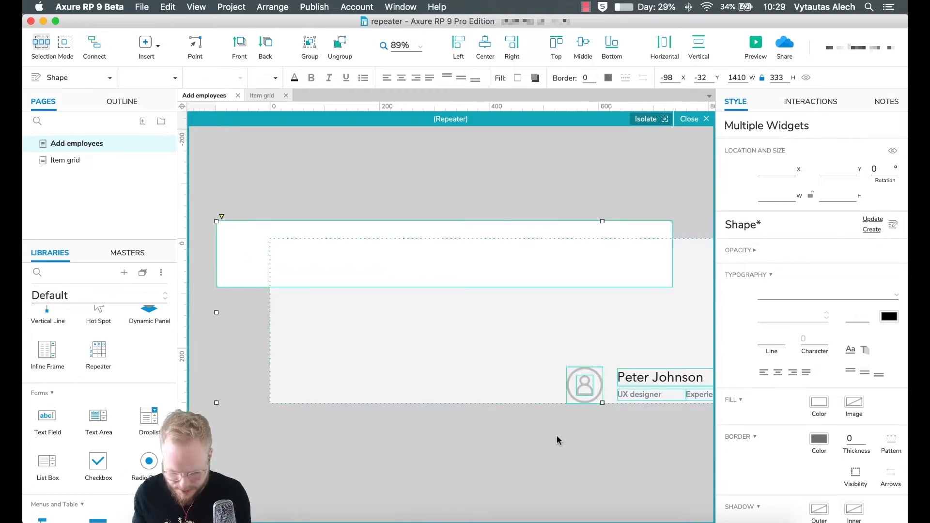
click(557, 440)
click(596, 382)
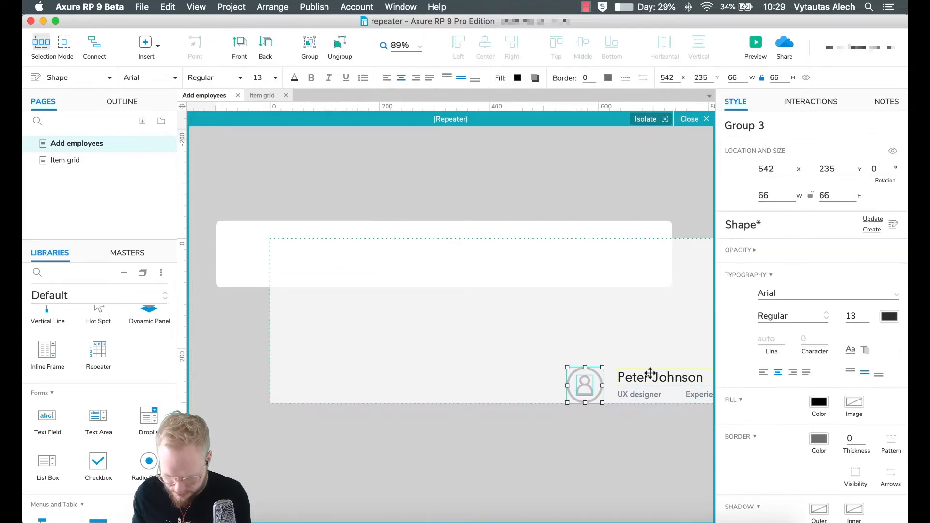
shift+click(638, 393)
drag(638, 393, 366, 262)
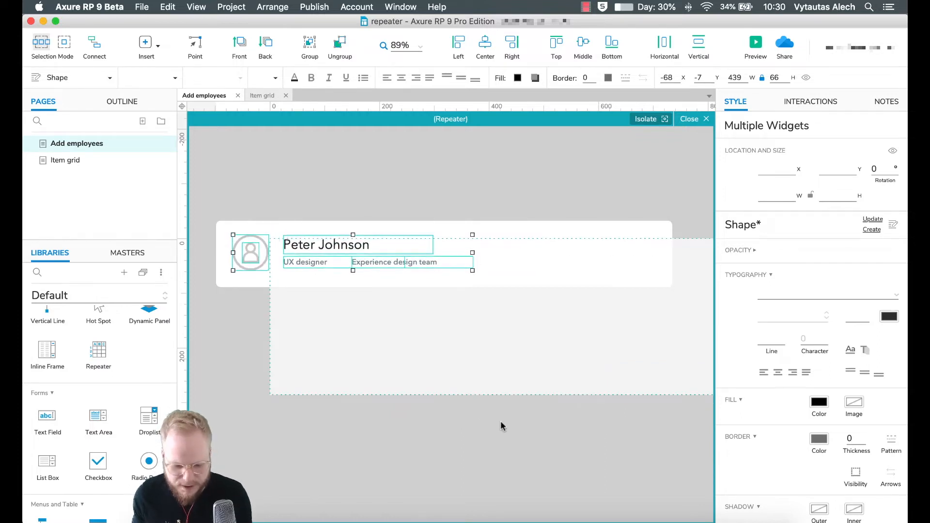
click(502, 426)
- Drag the gear icon into position on the white card
scroll(501, 427, right, 10)
drag(493, 393, 237, 301)
scroll(269, 314, left, 4)
scroll(268, 309, left, 5)
drag(644, 284, 575, 245)
click(598, 347)
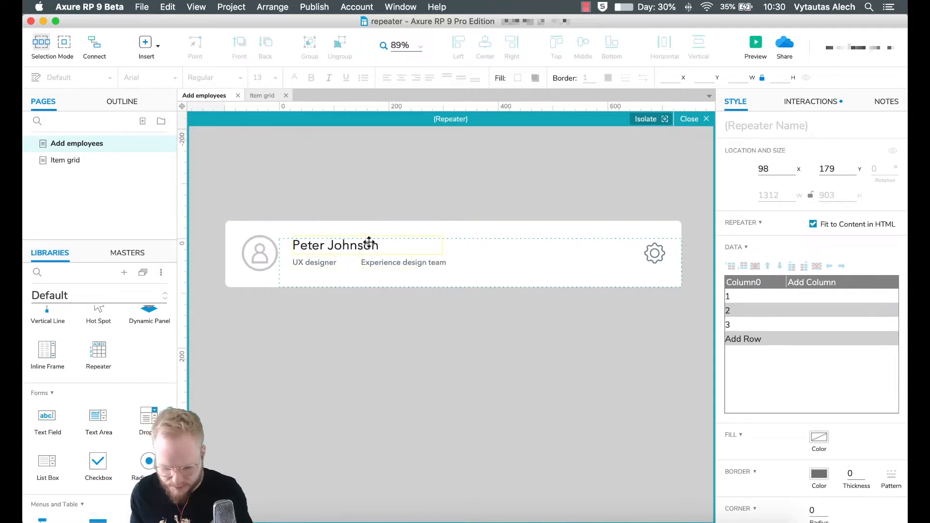
- Narrow the UX designer and Experience design team text boxes
click(319, 263)
drag(413, 263, 361, 264)
click(393, 264)
drag(472, 264, 453, 264)
click(333, 264)
click(365, 265)
click(356, 264)
mouse_move(356, 264)
mouse_down()
mouse_move(367, 264)
mouse_move(358, 263)
mouse_up()
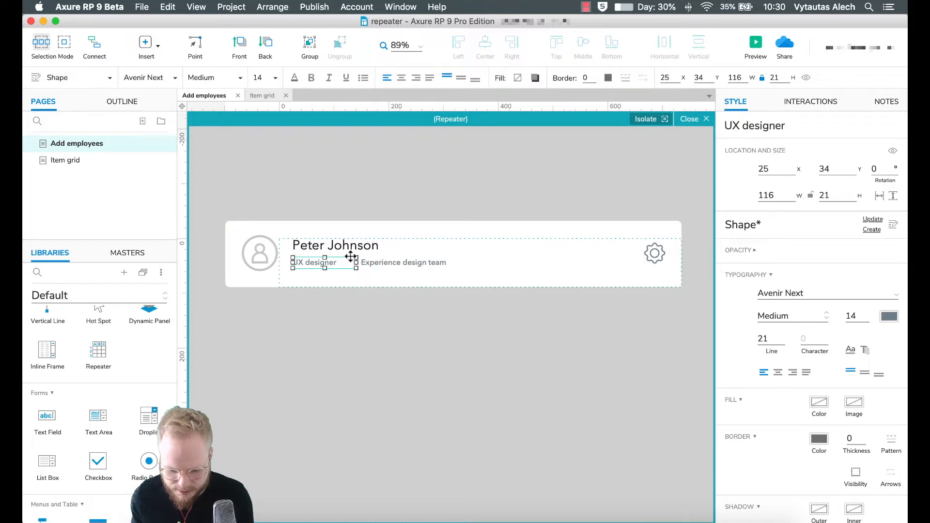
- Name the card's text widgets +Name, ++Role and ++Team
click(347, 248)
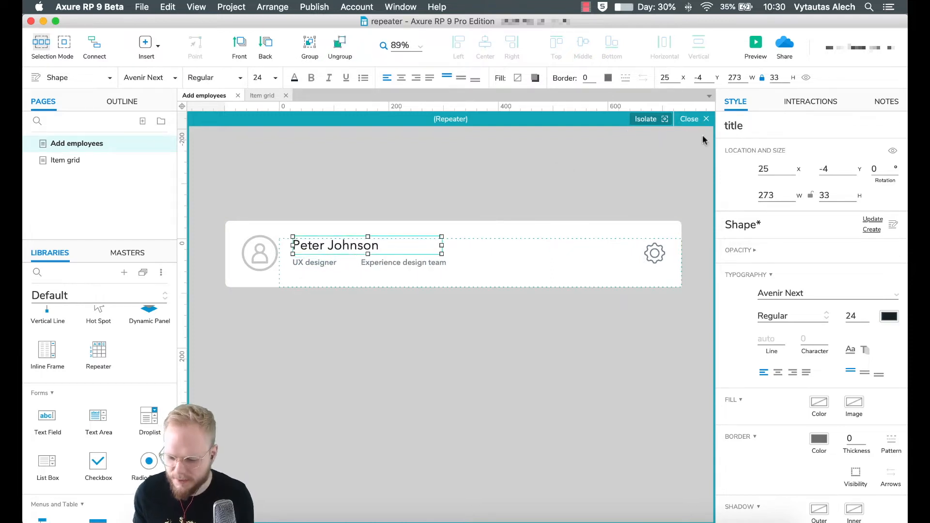
double_click(756, 124)
key(BackSpace)
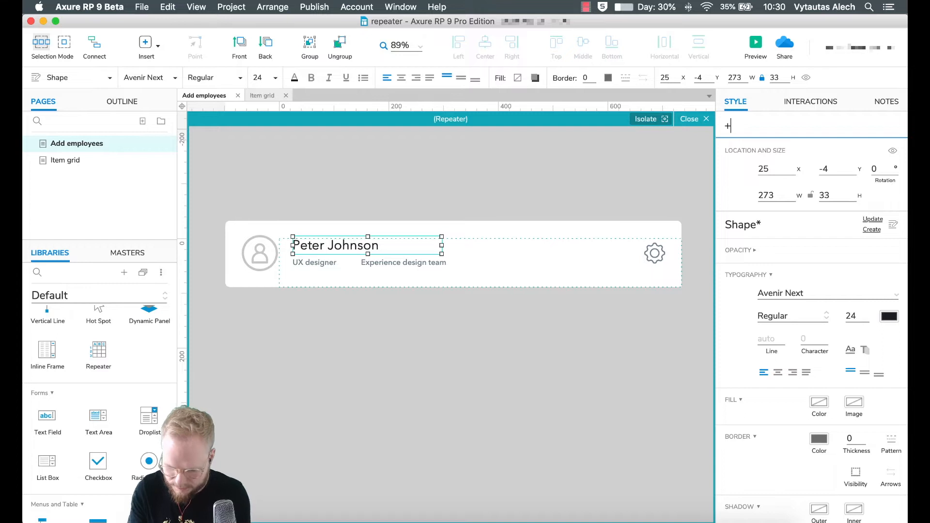
text(+Name)
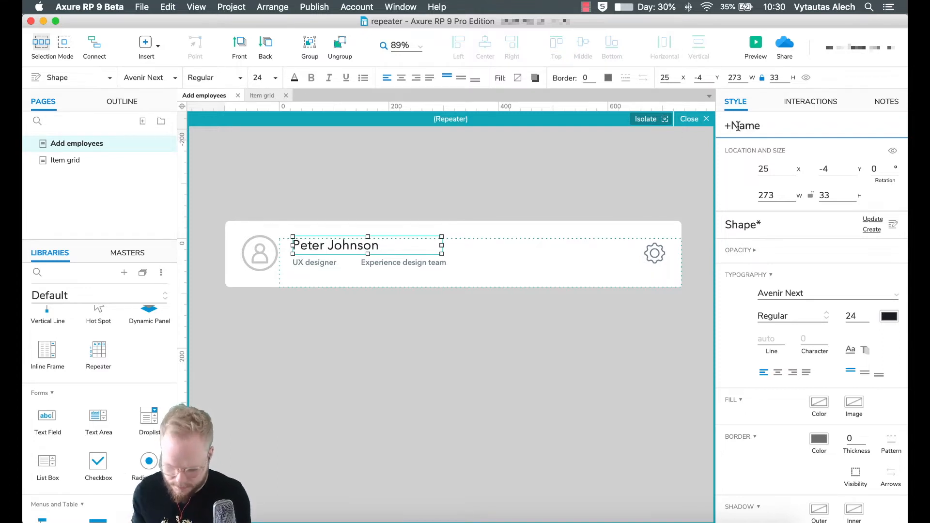
click(313, 262)
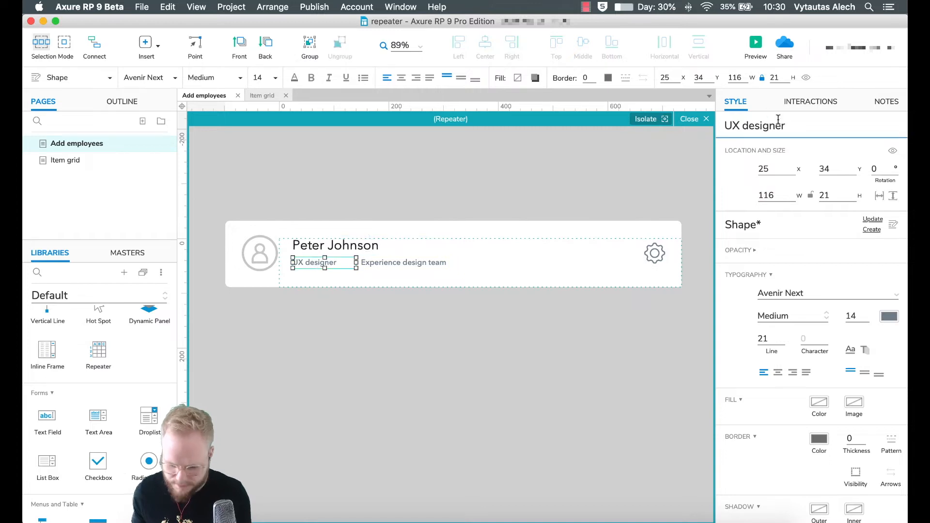
click(797, 127)
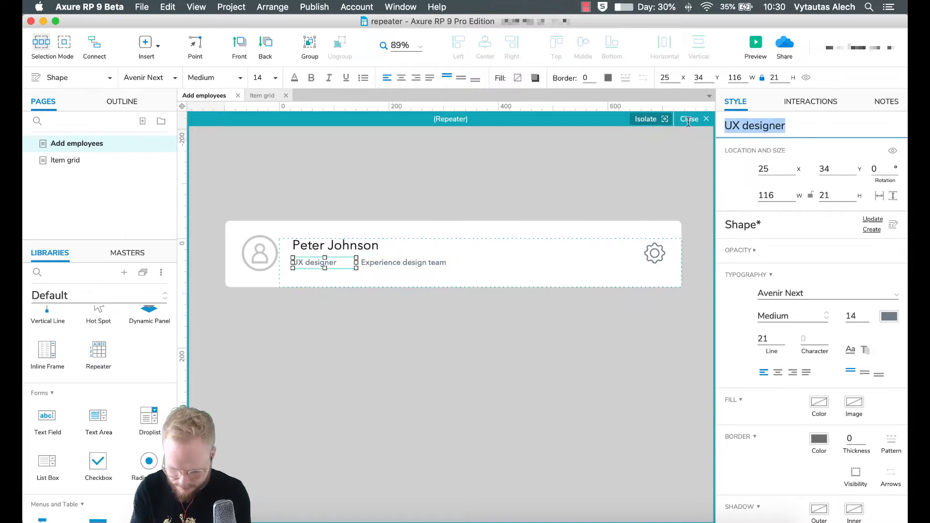
text(++Role)
key(Tab)
text(++T)
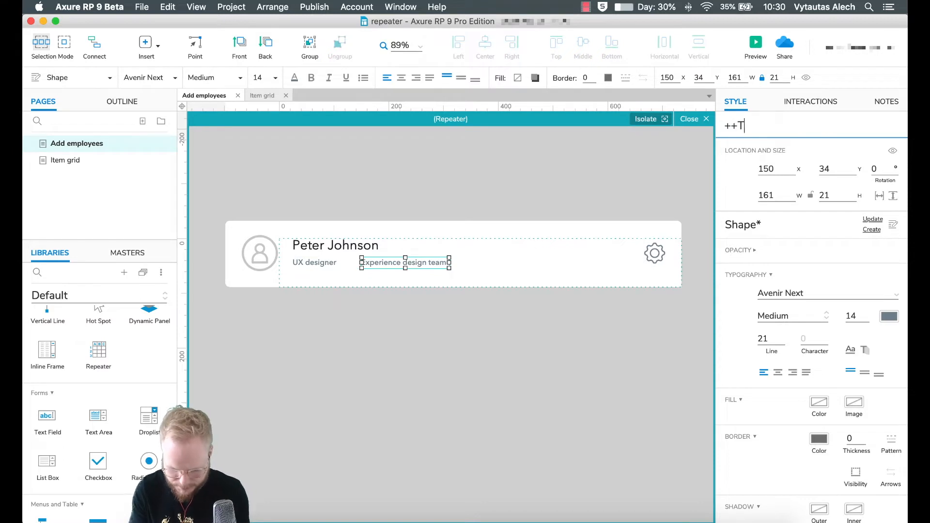
text(eam)
click(439, 192)
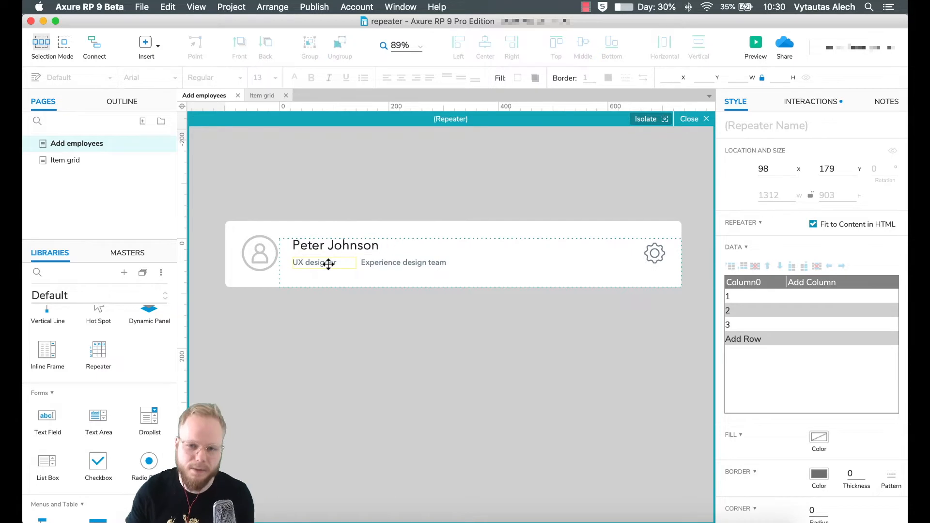
- Move the Add new employee button below the employee list and reposition the repeater
click(692, 121)
click(523, 251)
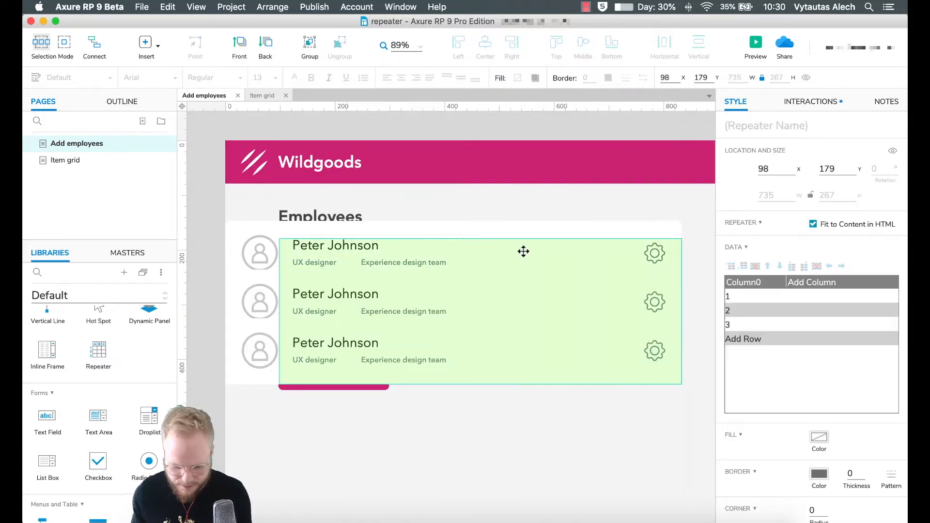
click(328, 389)
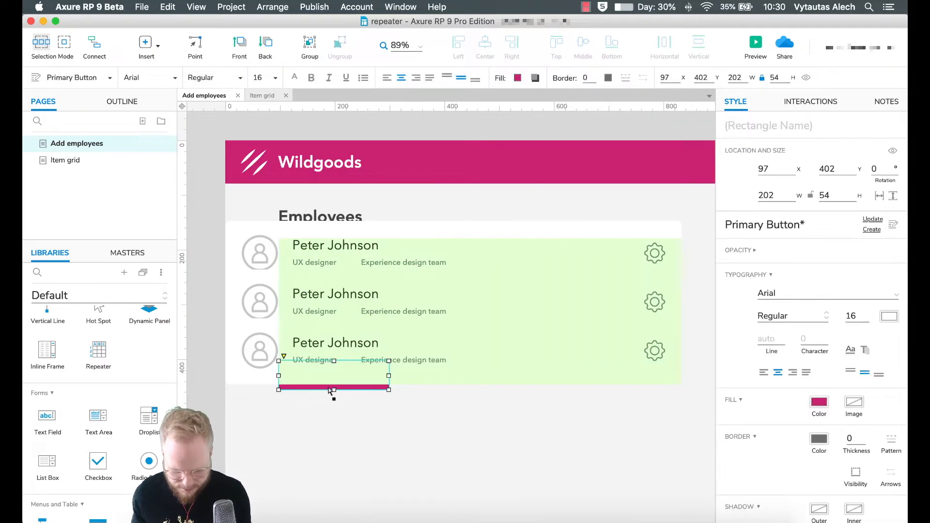
drag(324, 390, 315, 438)
click(397, 277)
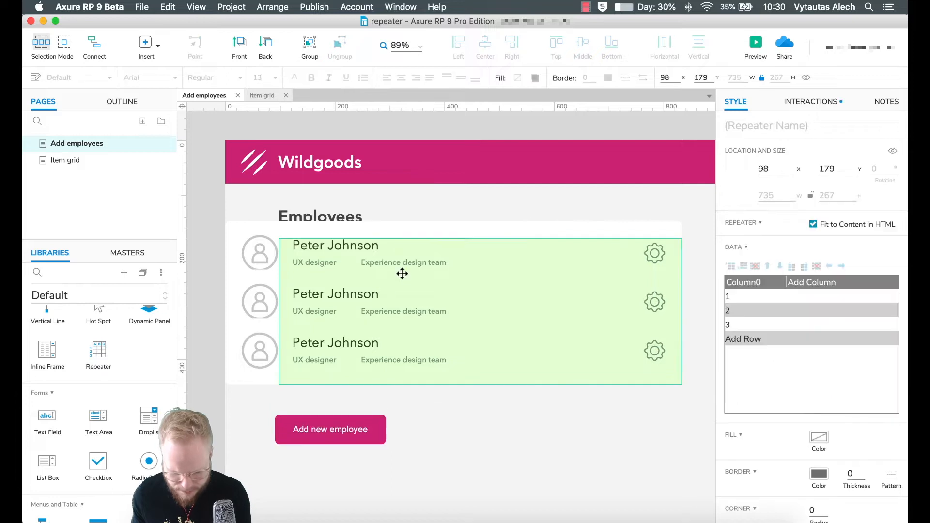
drag(439, 262, 478, 279)
scroll(478, 279, left, 5)
scroll(479, 278, down, 3)
drag(489, 340, 490, 350)
scroll(540, 343, right, 10)
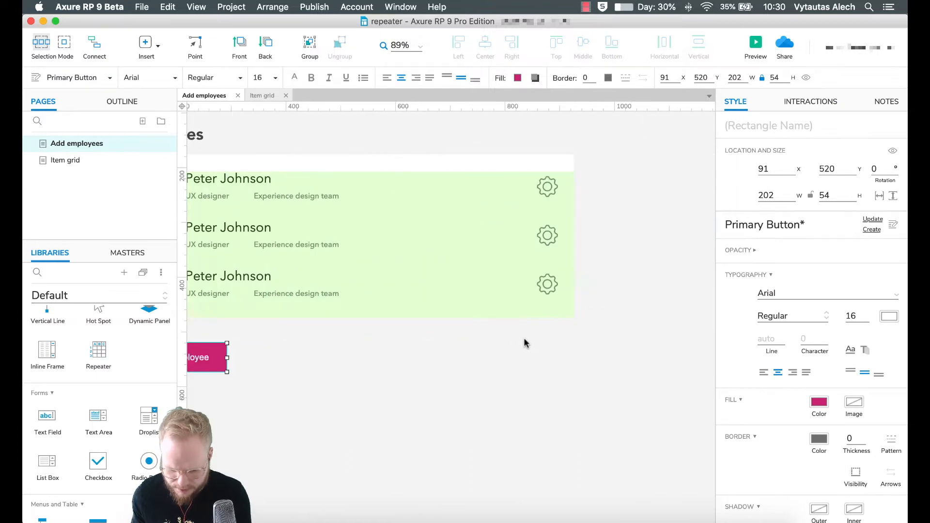
scroll(402, 294, left, 10)
- Shift all the row item's widgets to the item's top-left origin (X 0, Y 0)
double_click(427, 256)
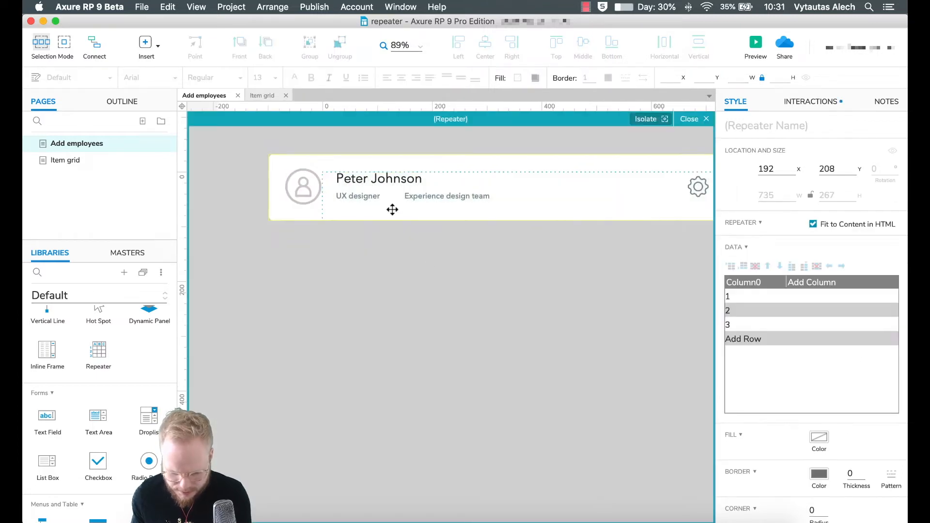
click(355, 197)
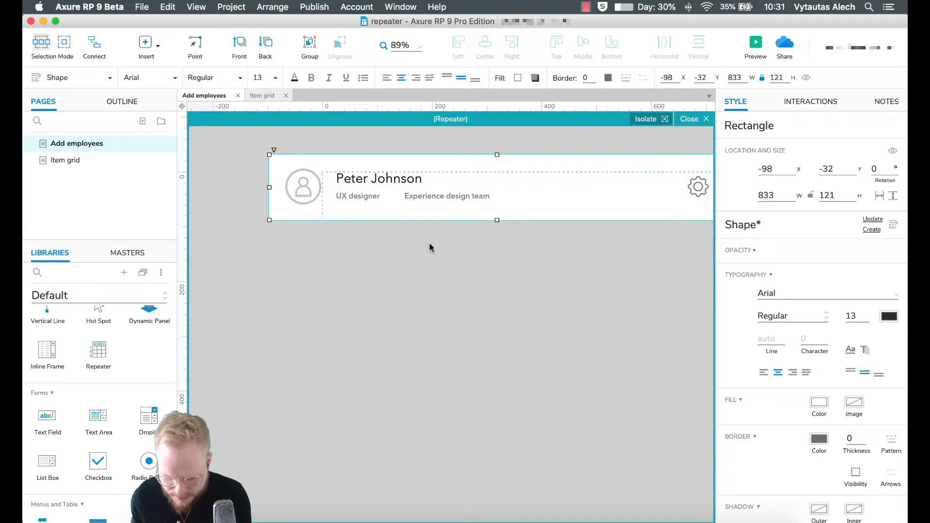
scroll(430, 248, right, 4)
scroll(430, 248, left, 4)
click(241, 141)
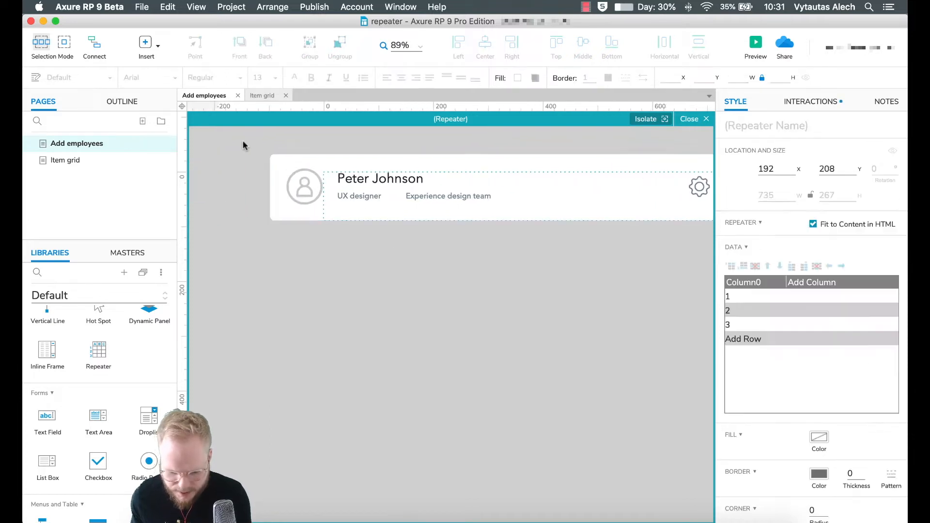
scroll(619, 235, right, 4)
drag(650, 234, 359, 180)
drag(360, 179, 359, 181)
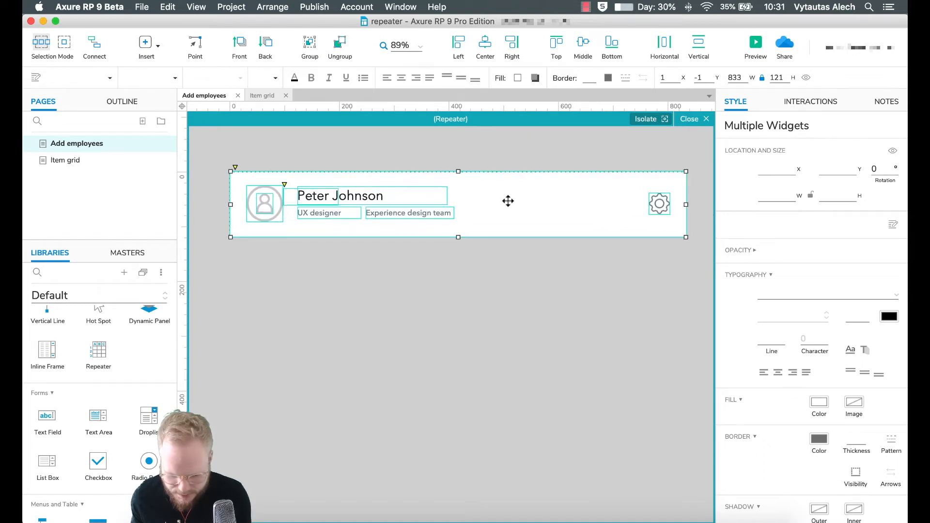
key(Left)
key(Down)
click(566, 273)
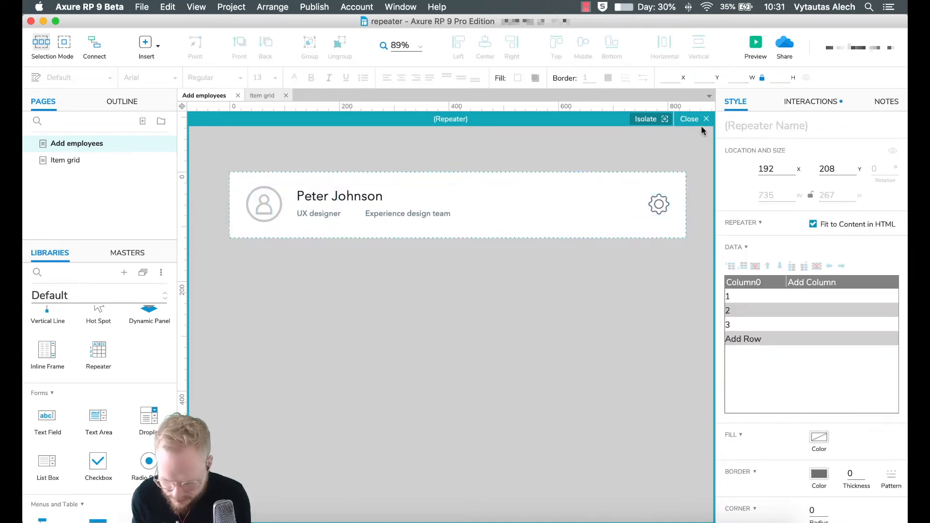
click(701, 118)
click(484, 320)
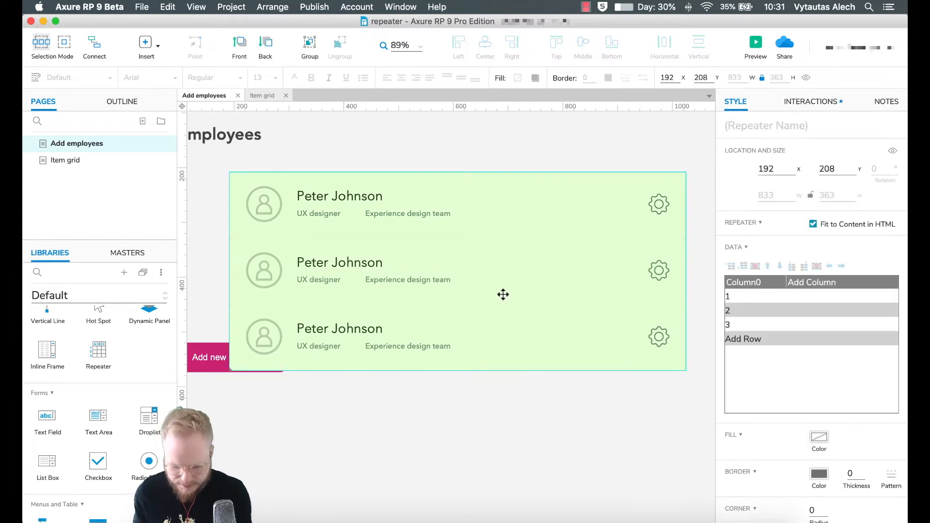
- Move the repeater to 97/174 and drop the Add new employee button lower
scroll(502, 292, left, 5)
drag(502, 293, 485, 256)
drag(374, 358, 362, 386)
click(536, 405)
scroll(528, 260, right, 2)
click(527, 260)
scroll(784, 363, down, 8)
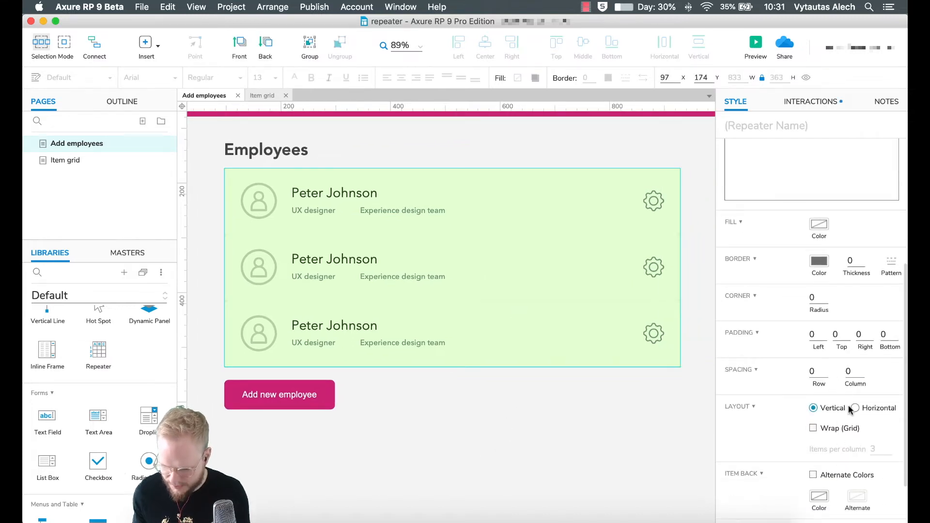
- Turn on the repeater's Wrap (Grid) layout and set row spacing to 5
click(825, 431)
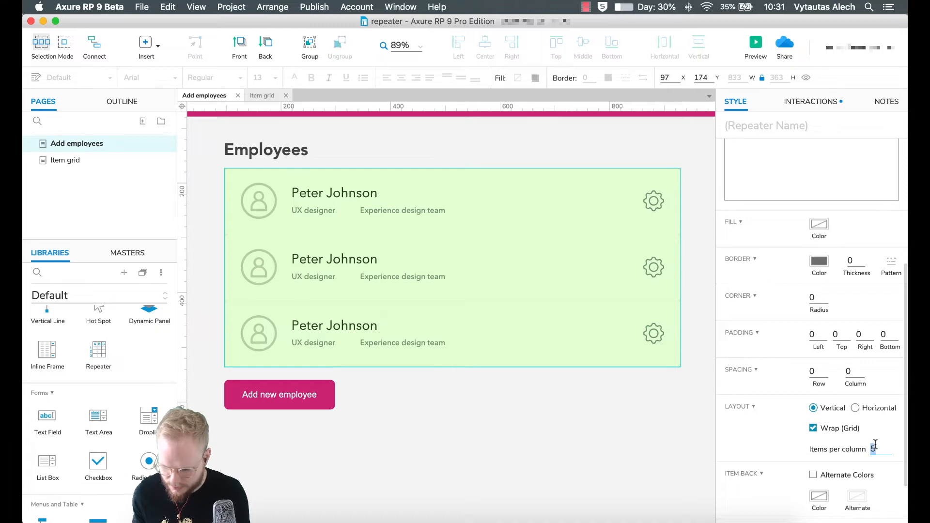
text(1)
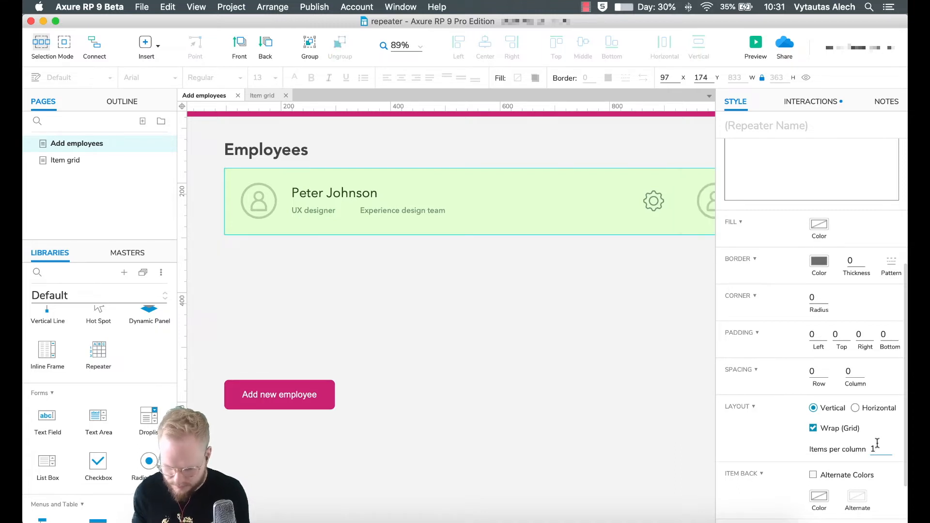
text(5)
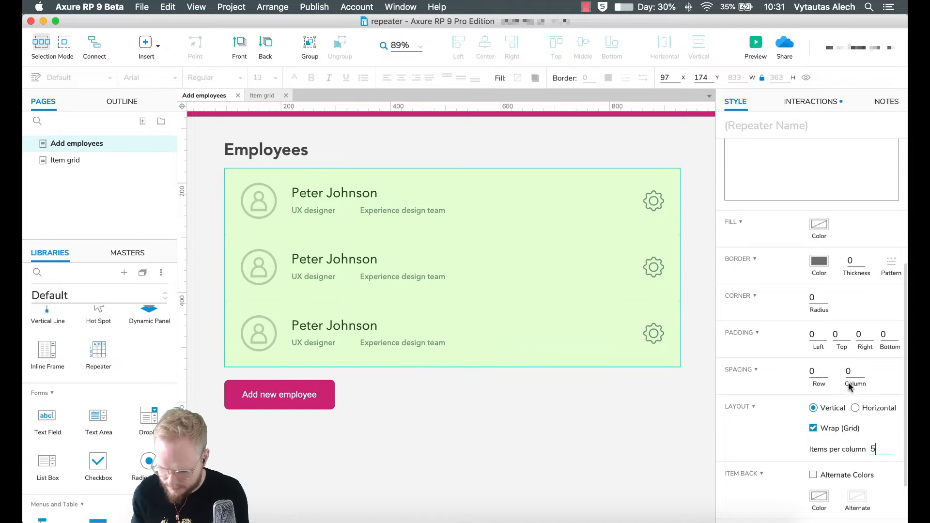
click(814, 371)
text(6)
key(BackSpace)
text(9)
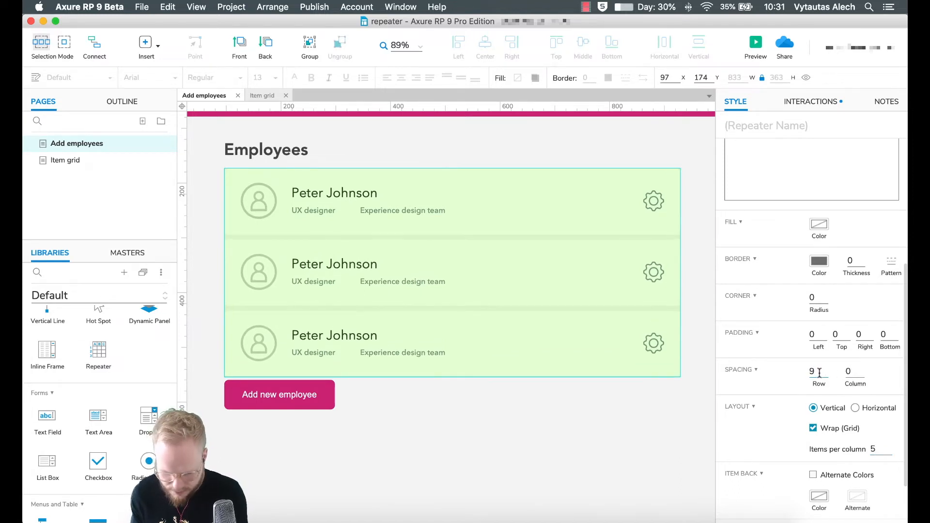
key(BackSpace)
text(5)
- Nudge the Add new employee button slightly lower and preview the page in the browser
click(646, 416)
click(477, 281)
drag(310, 388, 310, 395)
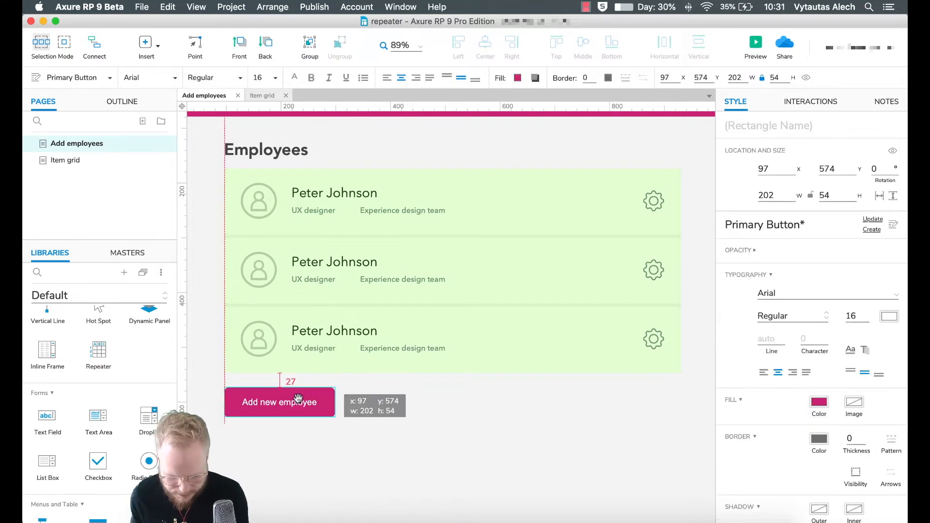
click(468, 413)
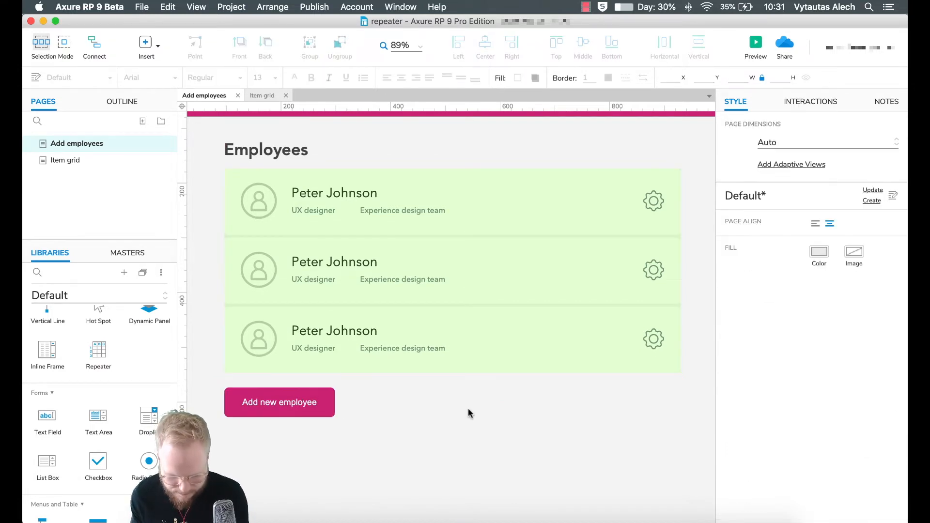
click(449, 322)
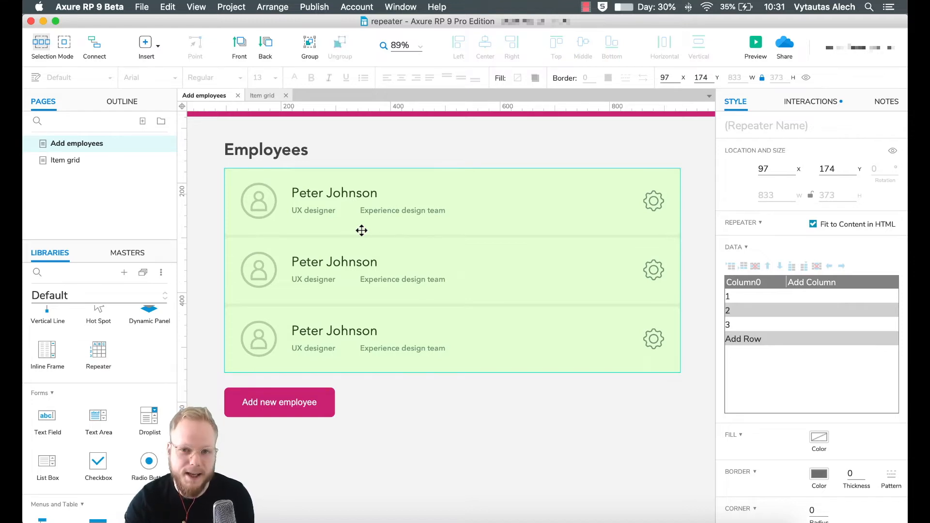
click(757, 43)
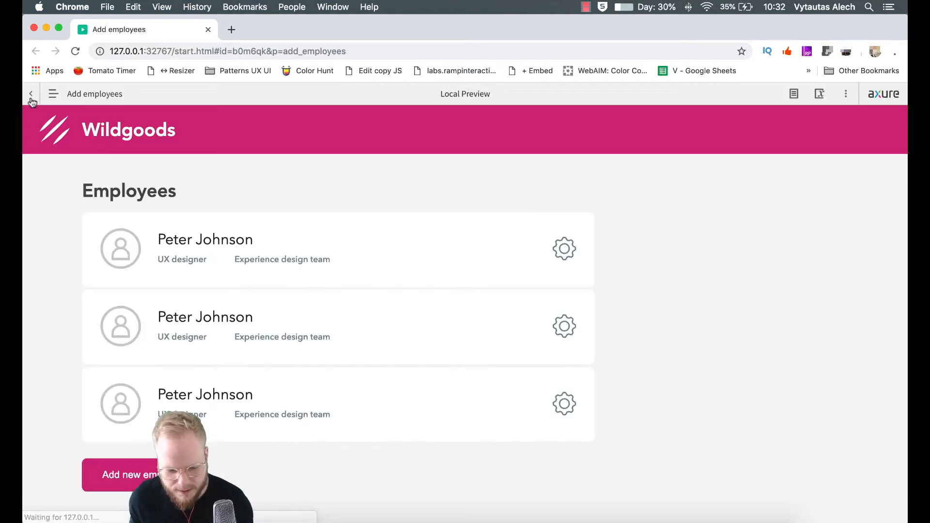
click(29, 92)
click(363, 292)
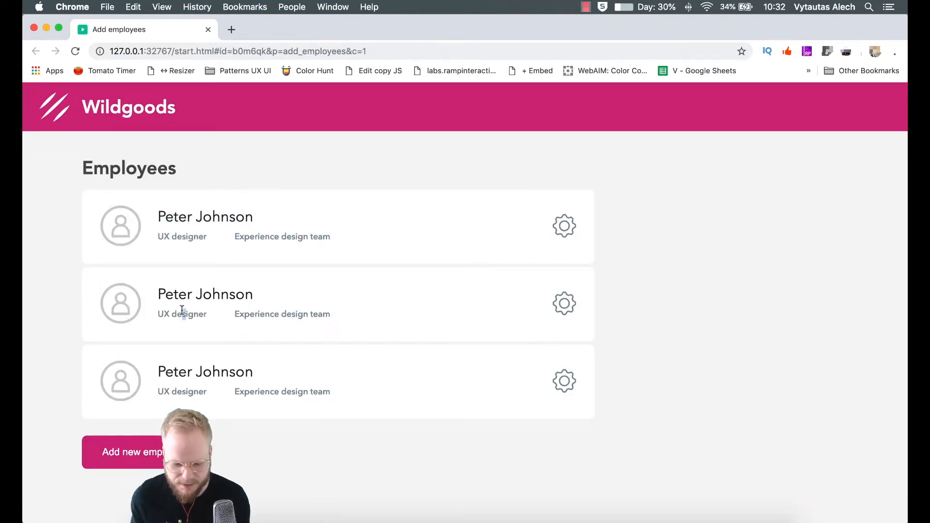
click(208, 30)
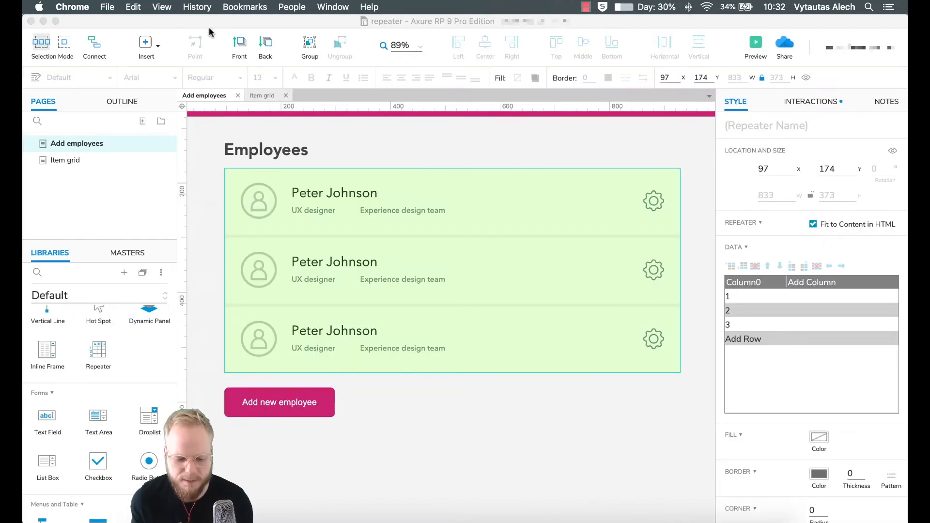
- Rename the repeater's Column0 data column to CName
click(629, 259)
click(756, 285)
click(759, 284)
text(Name)
key(Return)
click(757, 286)
click(749, 284)
click(731, 282)
text(C)
click(808, 284)
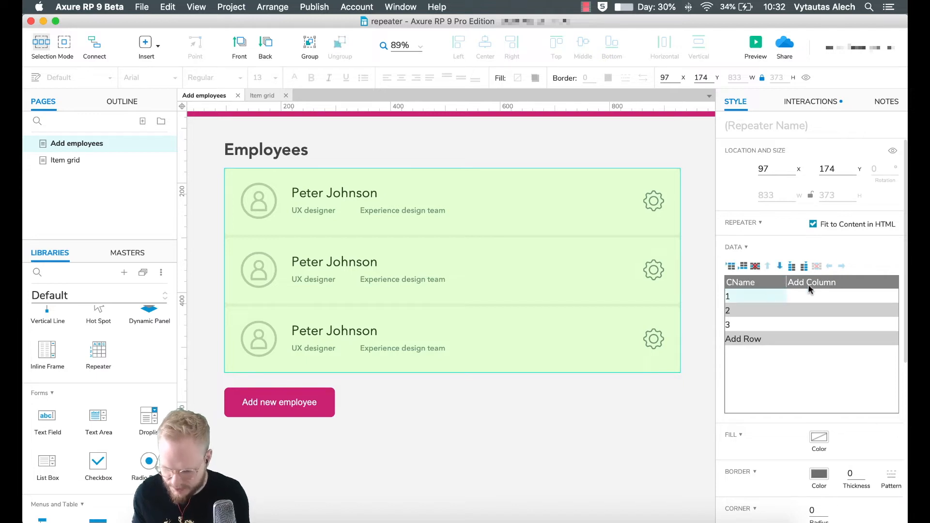
- Add CRole and CTeam columns to the repeater data
click(807, 283)
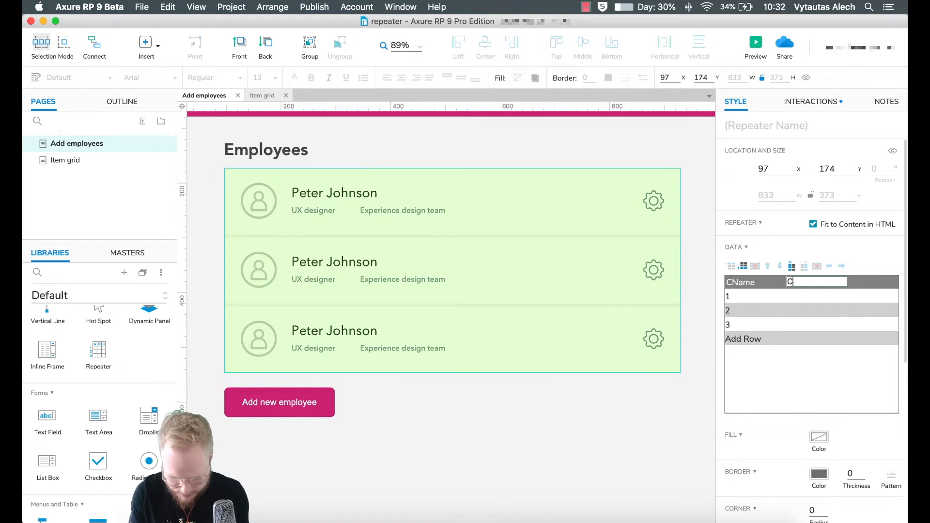
key(Return)
click(864, 283)
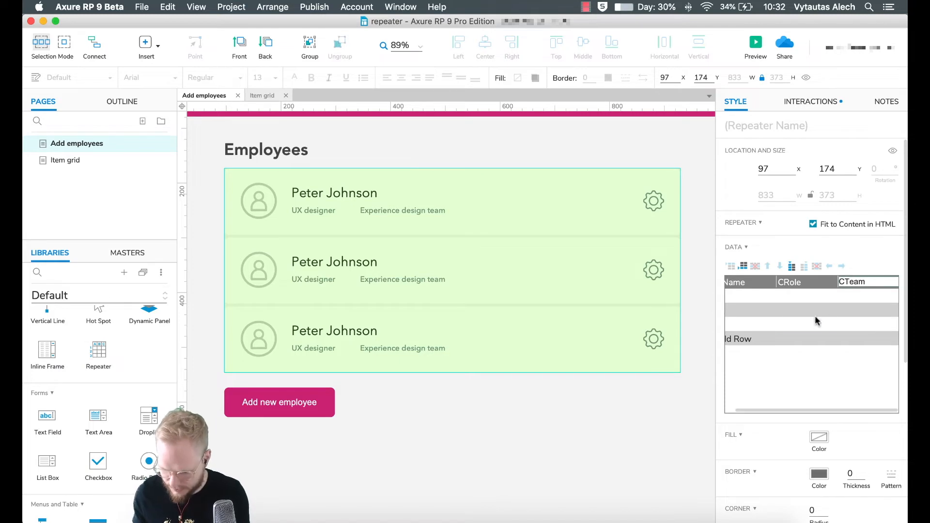
key(Return)
- Fill three rows with employee names, roles (UX designer, Creative lead, Project manager) and teams
click(752, 295)
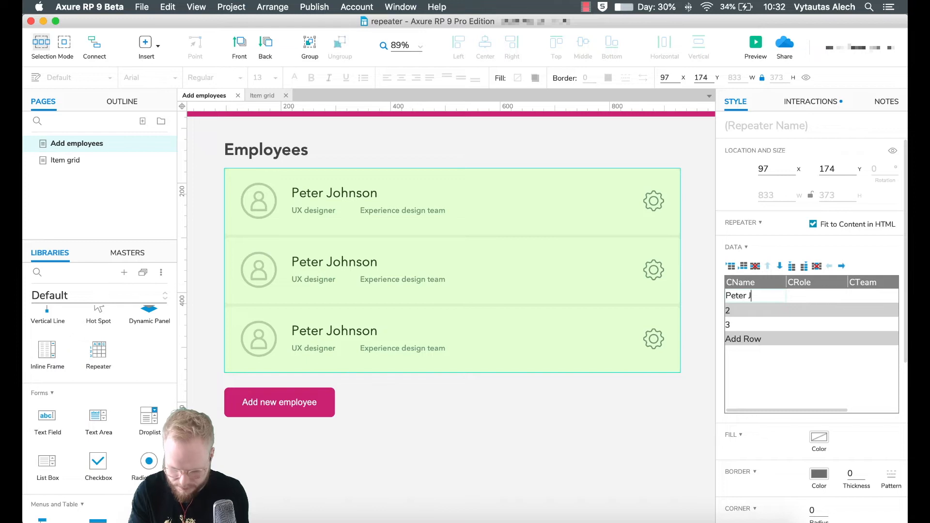
key(Return)
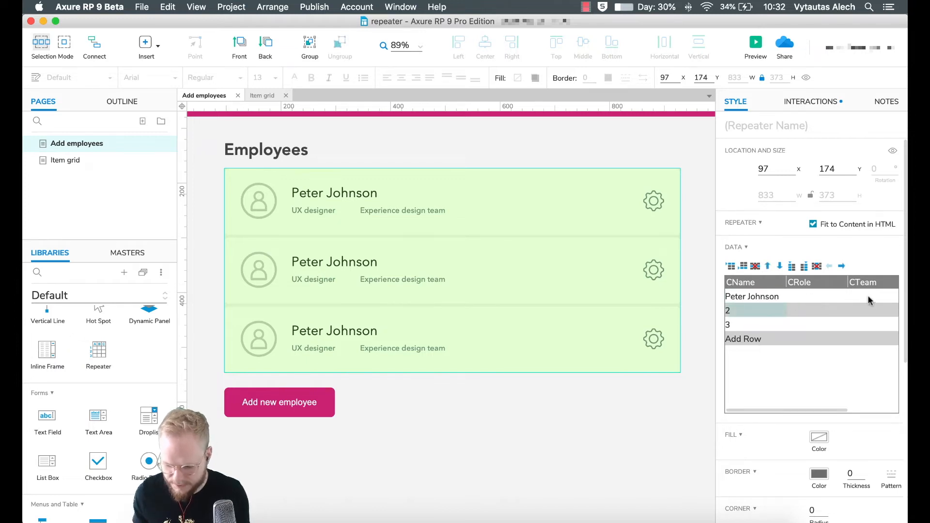
double_click(746, 313)
key(Return)
double_click(825, 311)
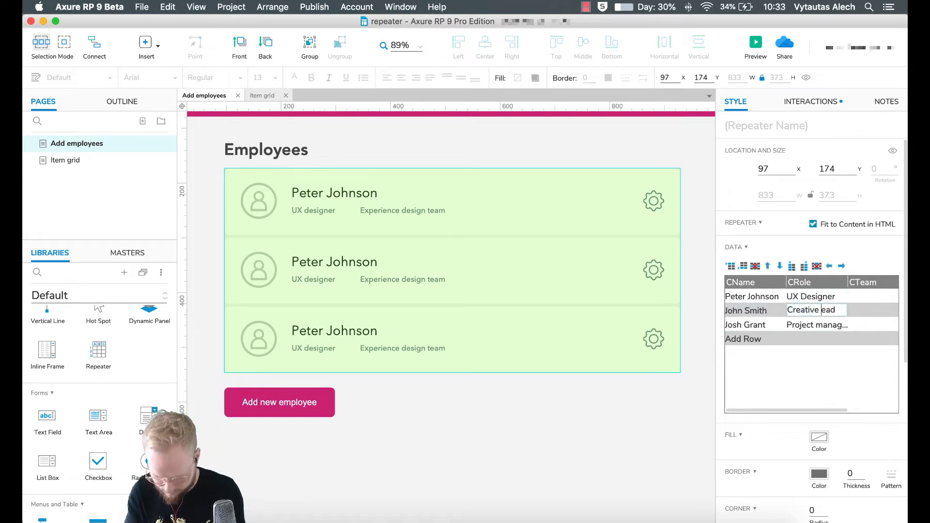
text(Creative lead)
double_click(810, 297)
text(UX designer)
key(Tab)
text(Experience design teamExperience design teamDelivery management)
drag(813, 410, 781, 412)
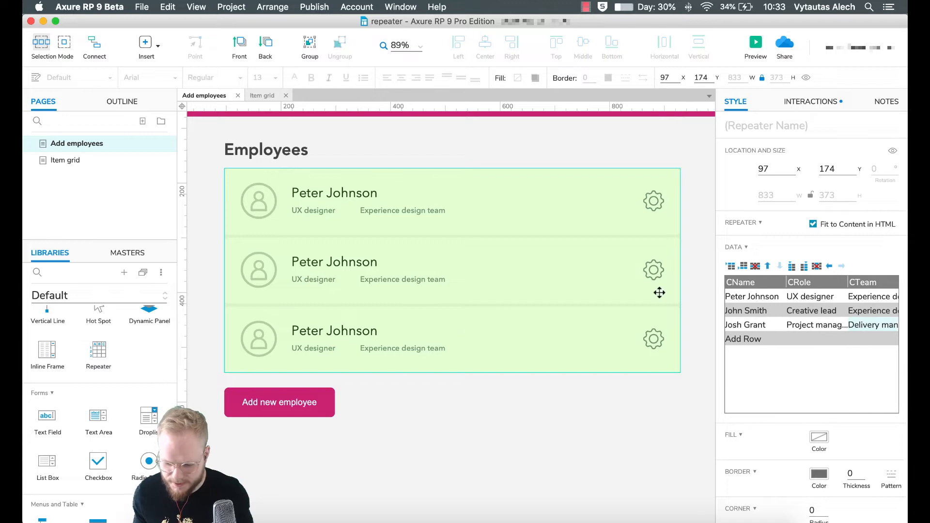
- Reselect the employee list repeater and show its interactions
click(453, 382)
click(565, 201)
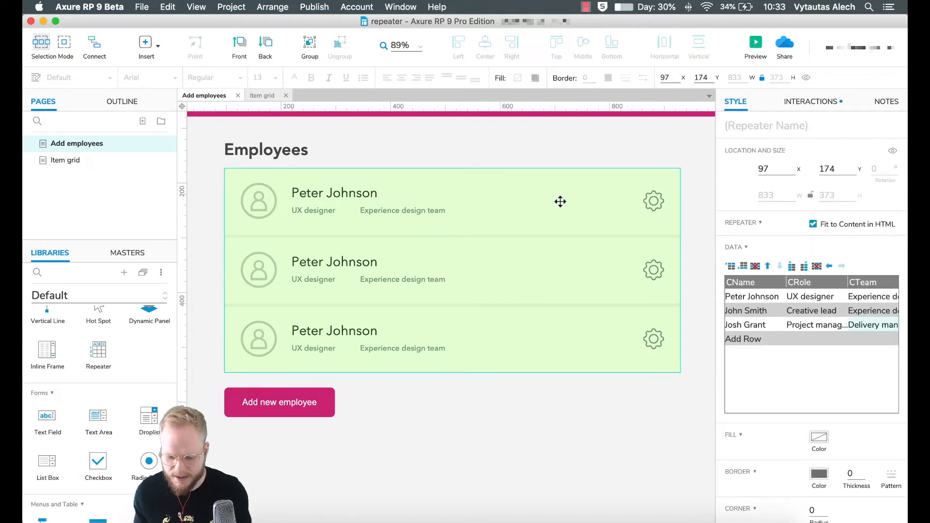
click(810, 102)
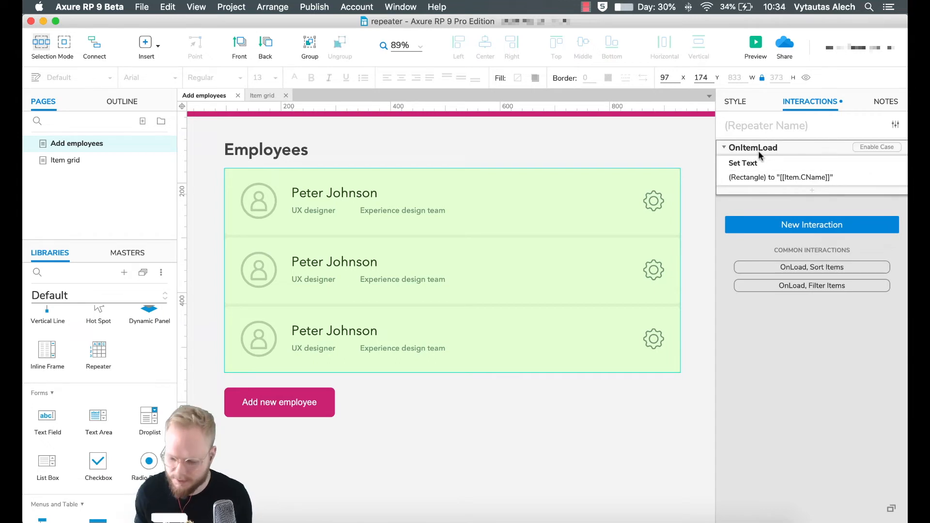
- Retarget the OnItemLoad Set Text action to the row's name text widget
click(773, 179)
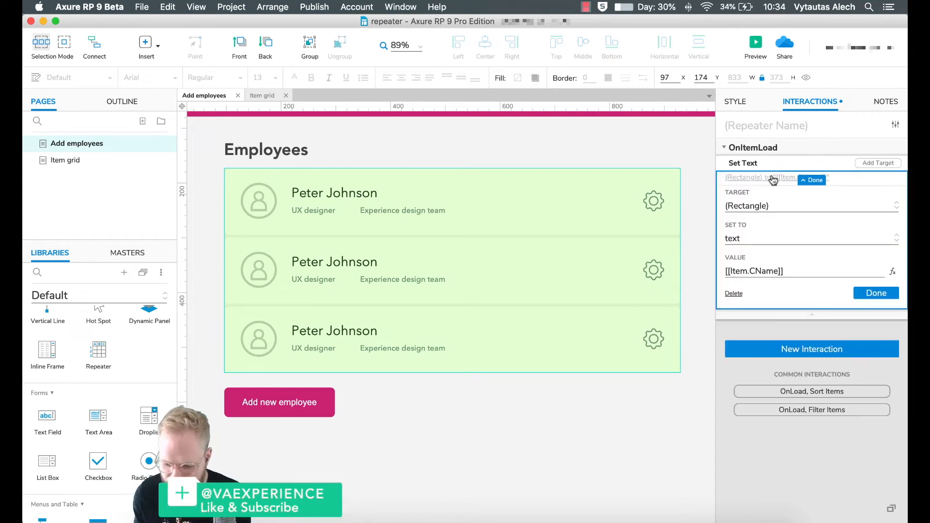
click(771, 206)
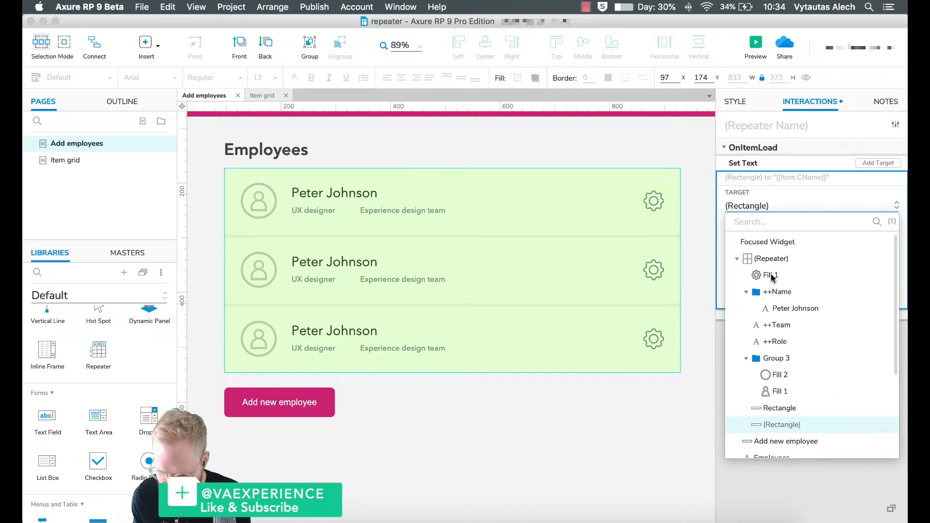
click(791, 309)
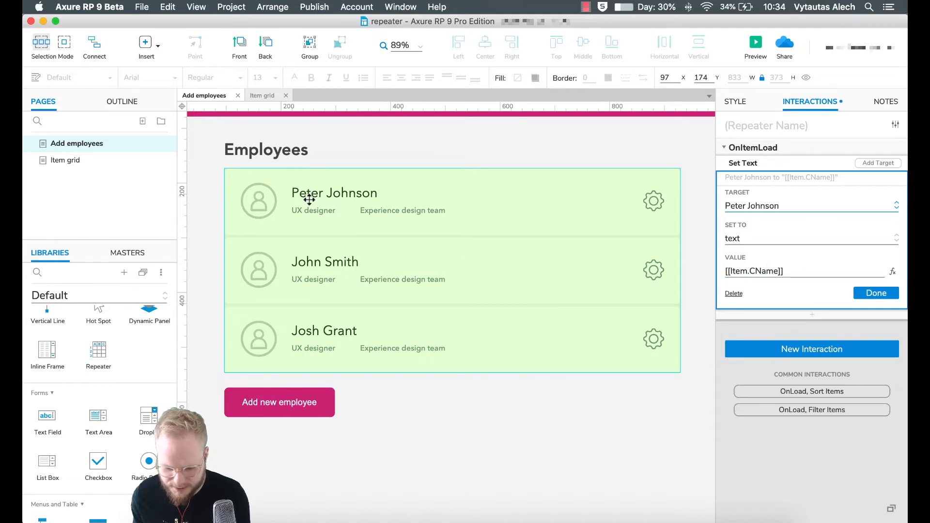
- Add an OnItemLoad Set Text action setting ++Team to [[Item.CTeam]]
click(892, 293)
click(817, 191)
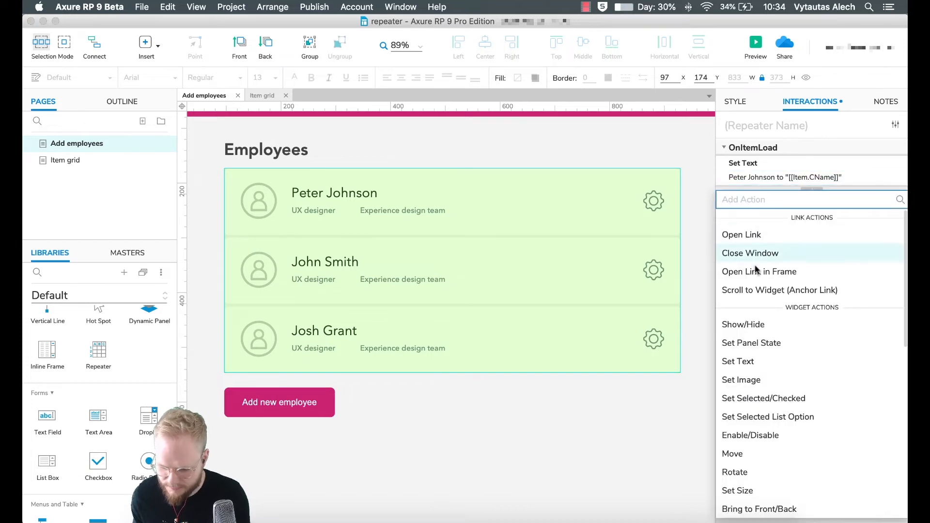
click(754, 364)
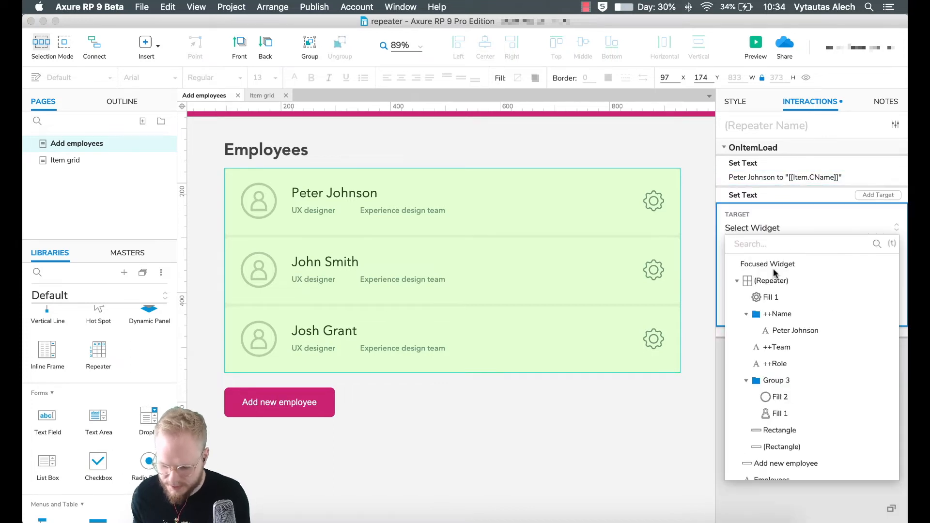
click(781, 347)
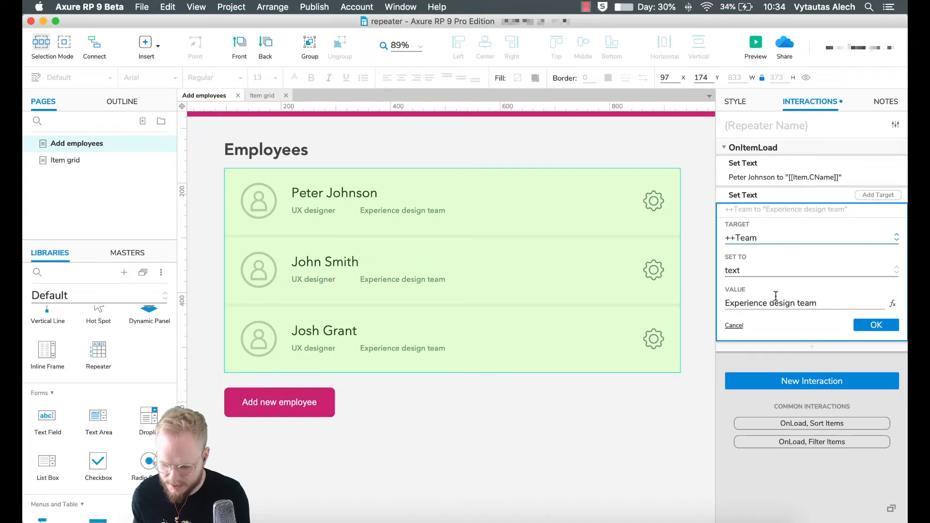
click(893, 305)
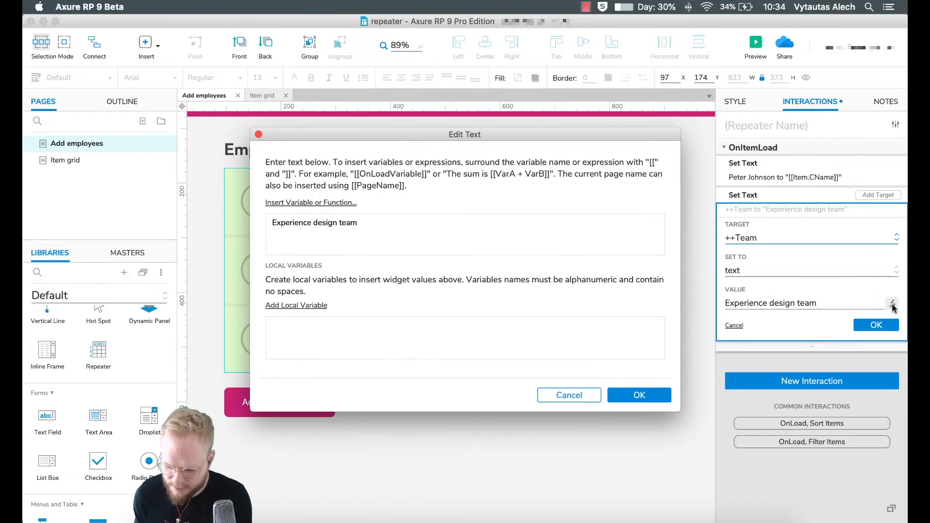
key(super+a)
key(BackSpace)
click(301, 203)
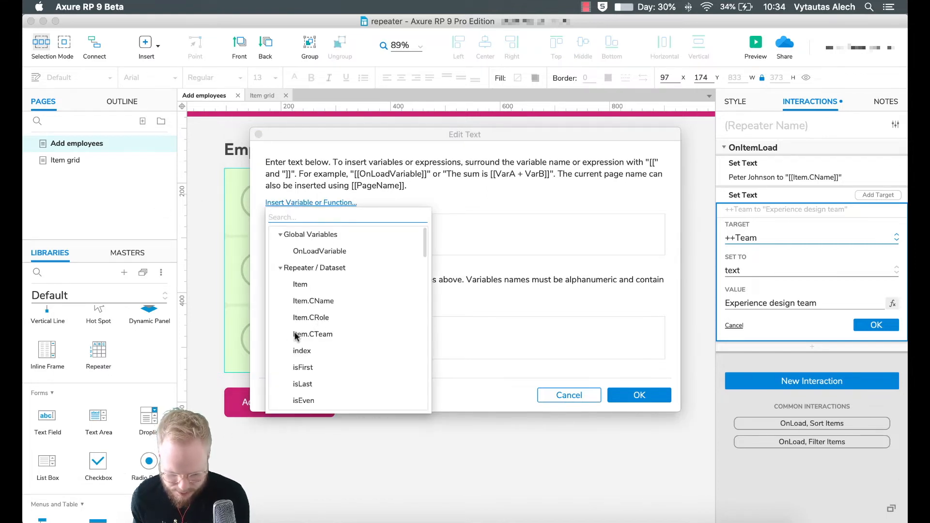
click(313, 335)
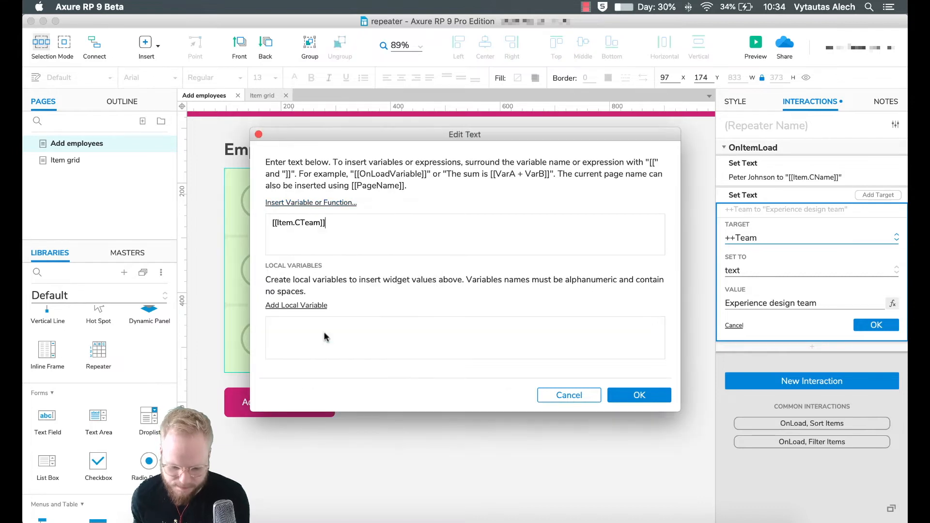
click(659, 395)
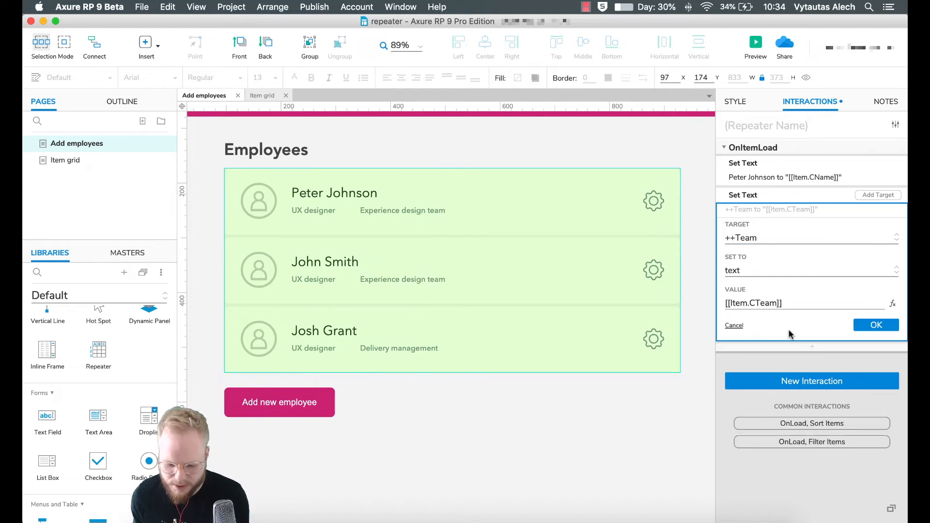
click(889, 325)
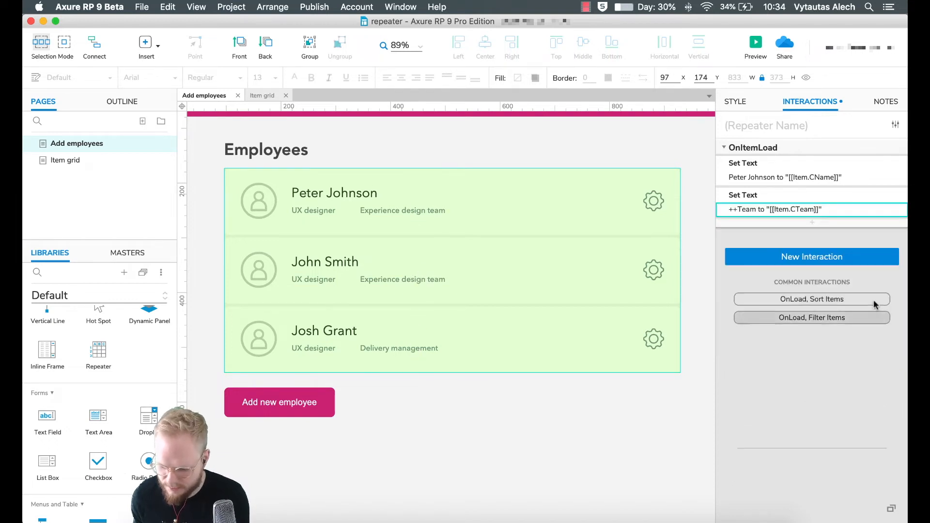
- Add another Set Text action setting ++Role to [[Item.CRole]] in place of 'UX designer'
click(812, 222)
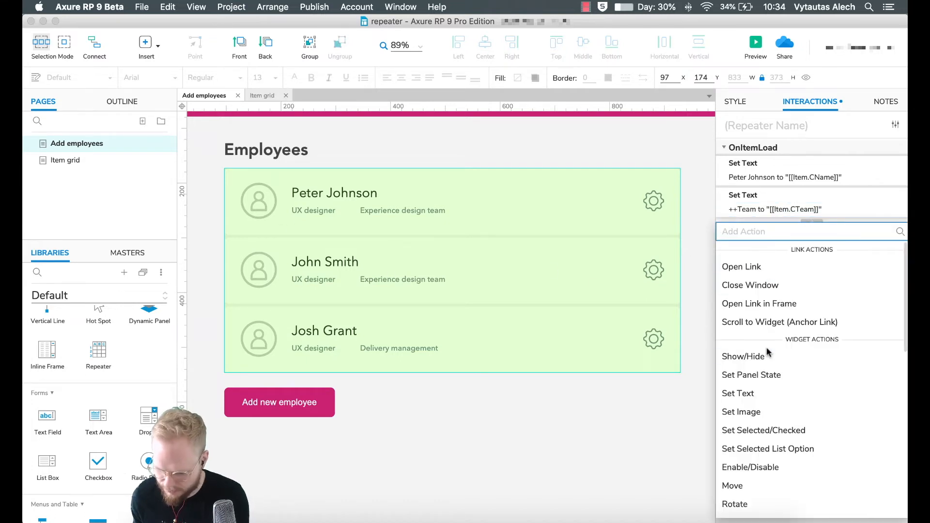
click(752, 393)
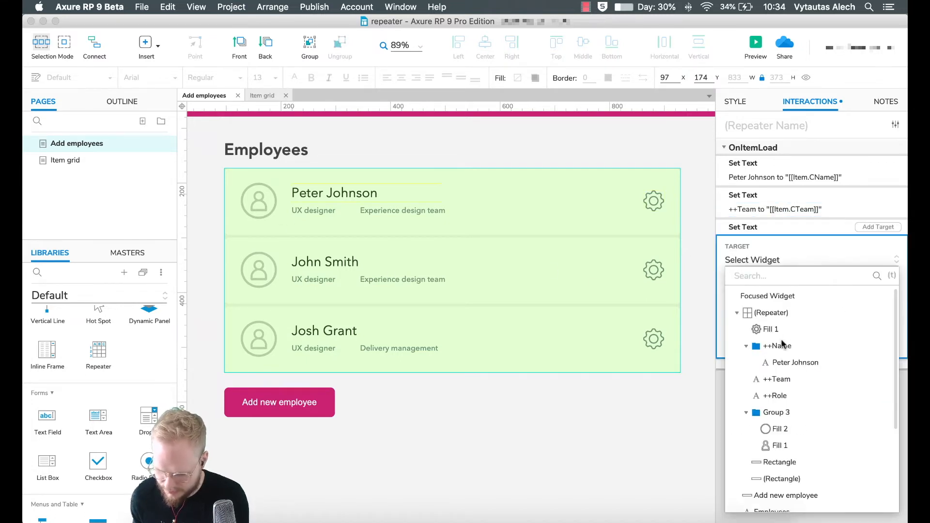
click(777, 397)
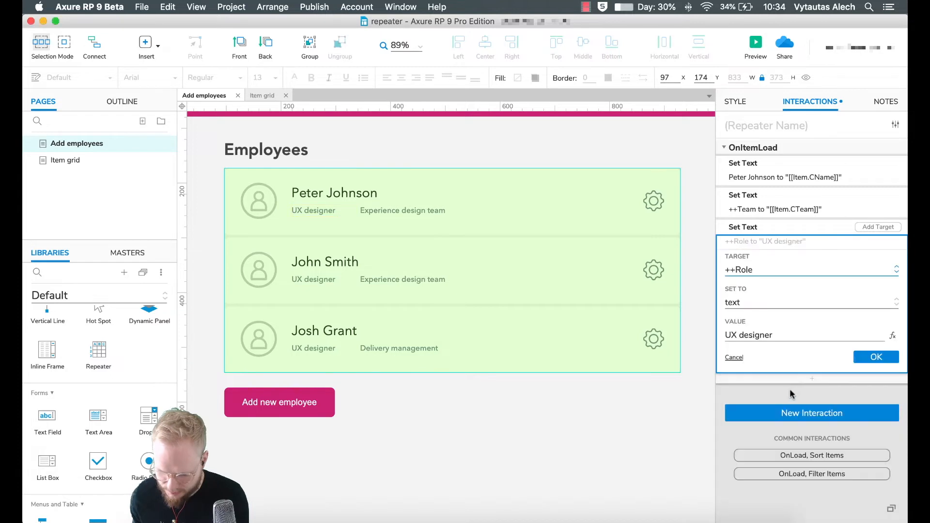
click(893, 336)
key(super+a)
key(BackSpace)
click(311, 202)
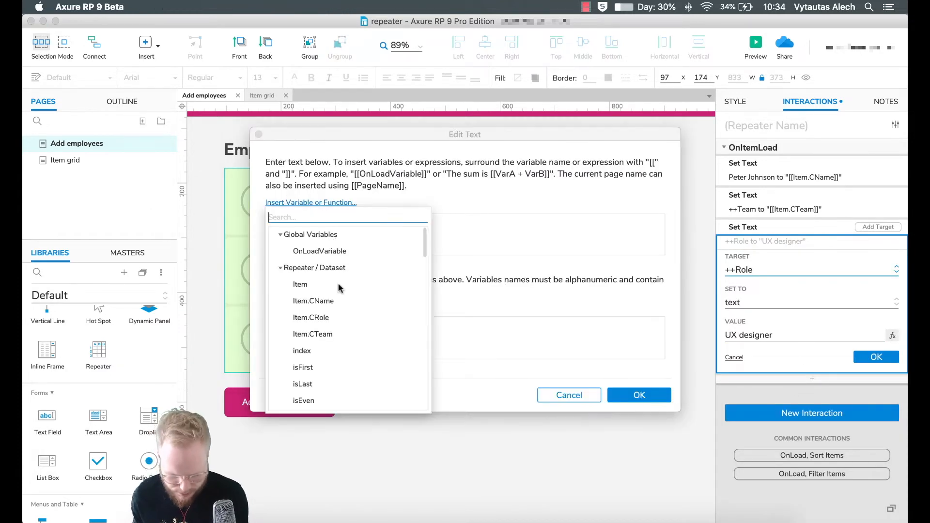
click(320, 319)
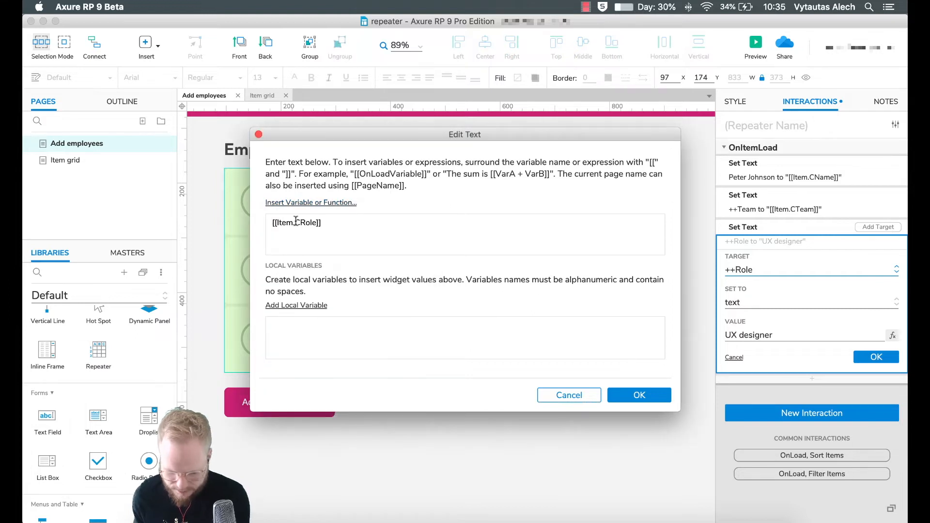
click(640, 395)
click(878, 356)
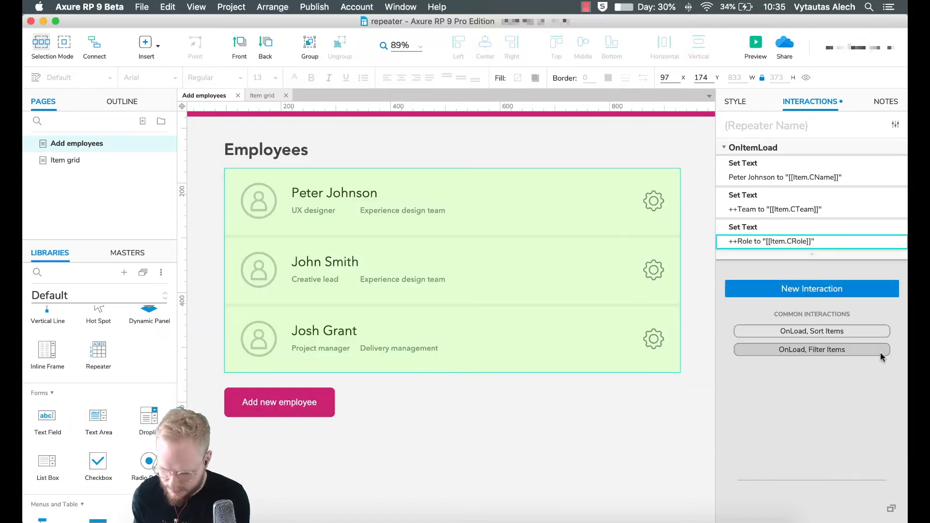
- Reselect the repeater to review its interactions and style properties
click(589, 426)
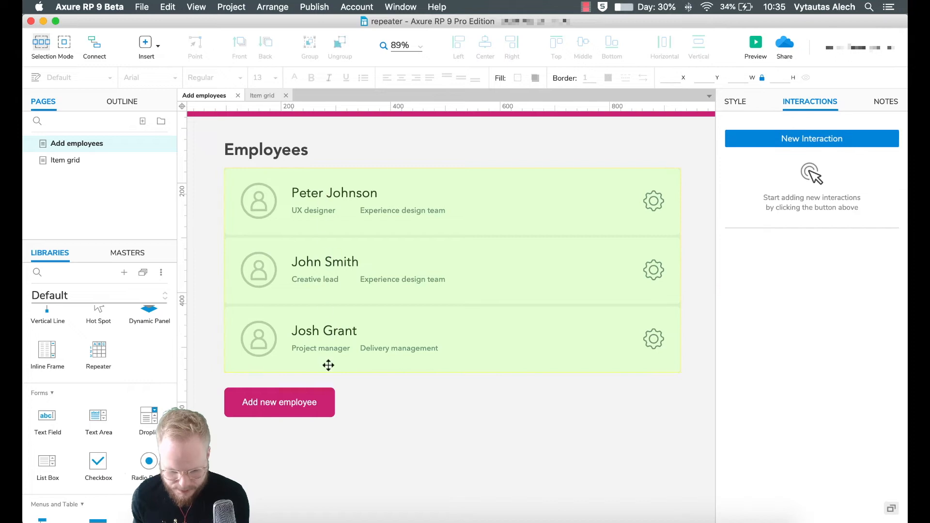
click(656, 192)
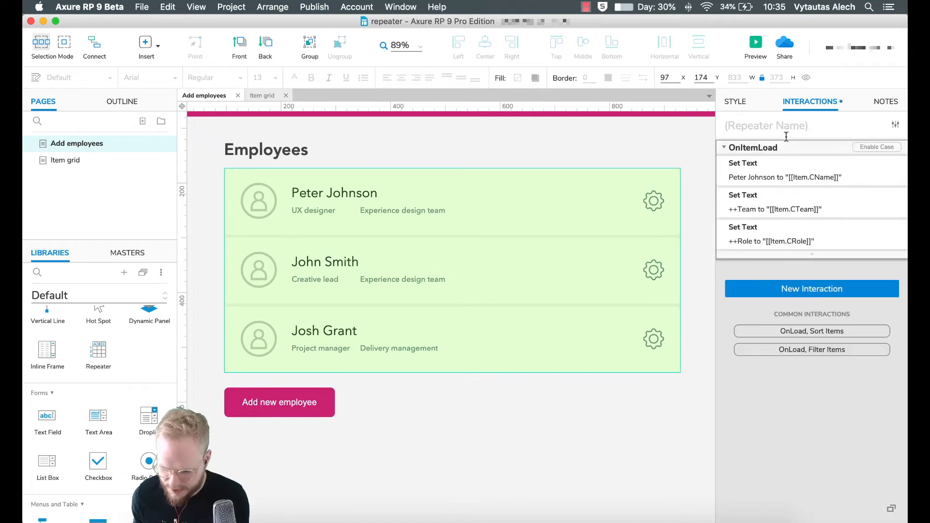
click(736, 102)
- Preview the Employees page to confirm each card shows its own role and team, then close it
click(755, 50)
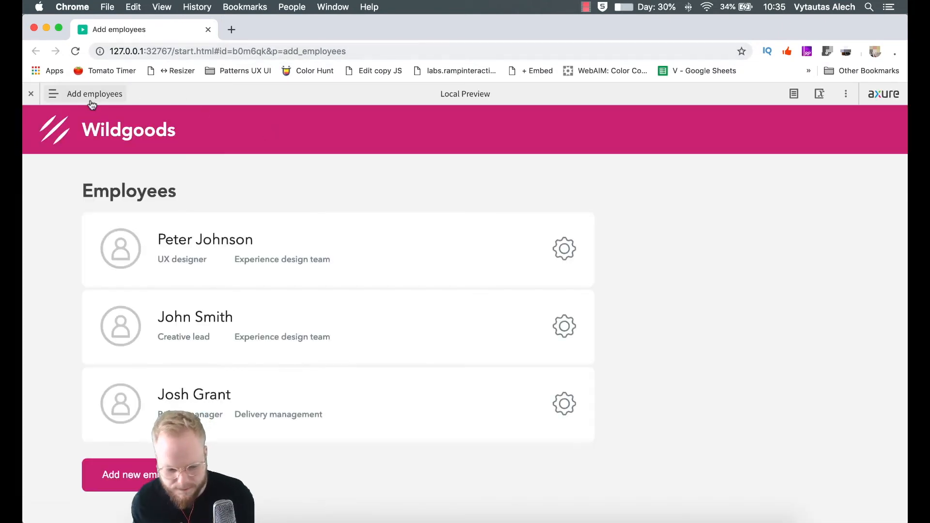
click(30, 94)
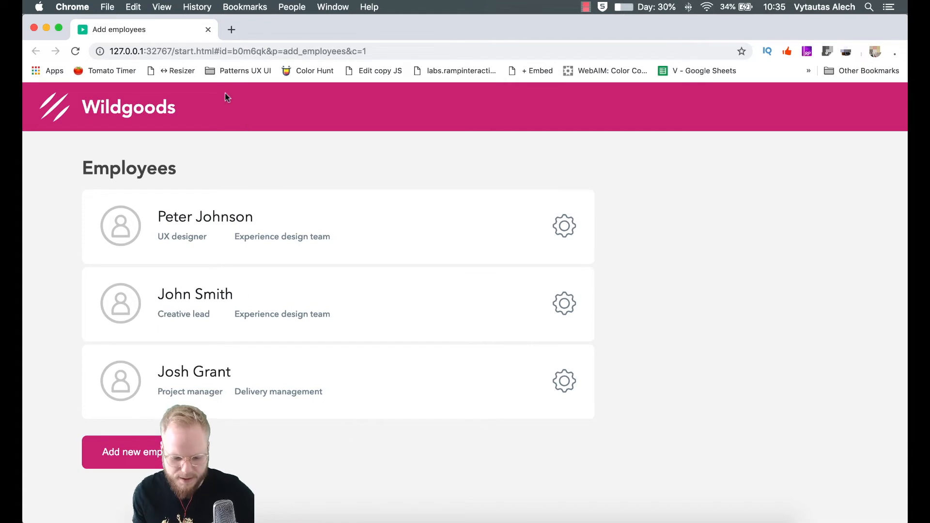
click(208, 29)
click(320, 400)
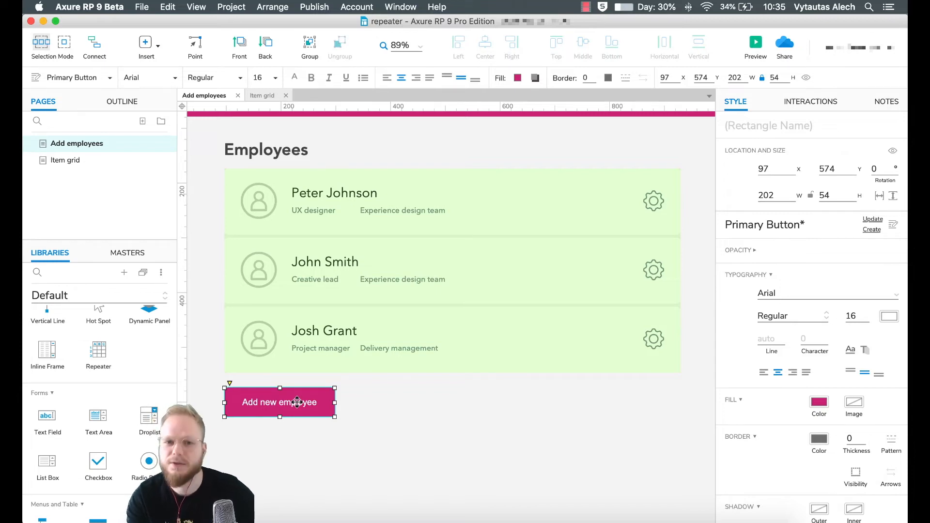
click(426, 435)
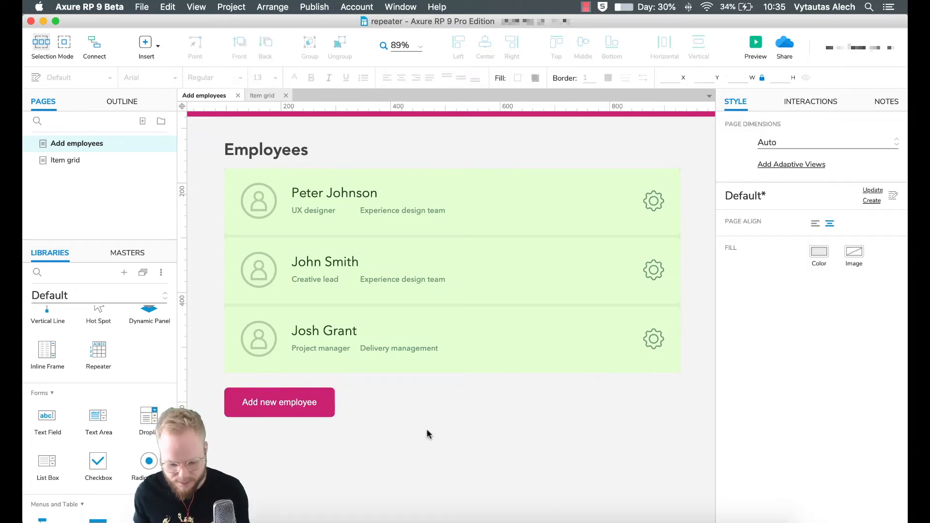
click(301, 403)
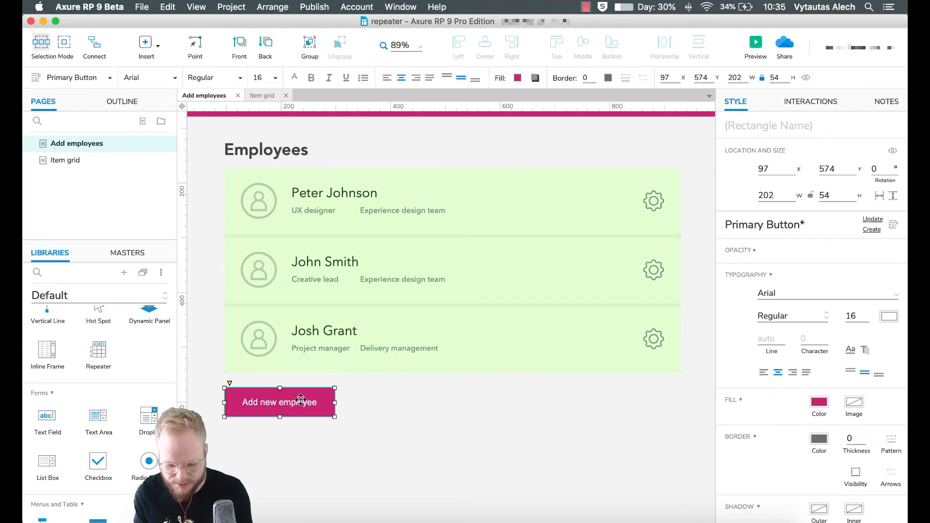
scroll(306, 406, up, 1)
scroll(308, 409, down, 2)
scroll(308, 409, down, 1)
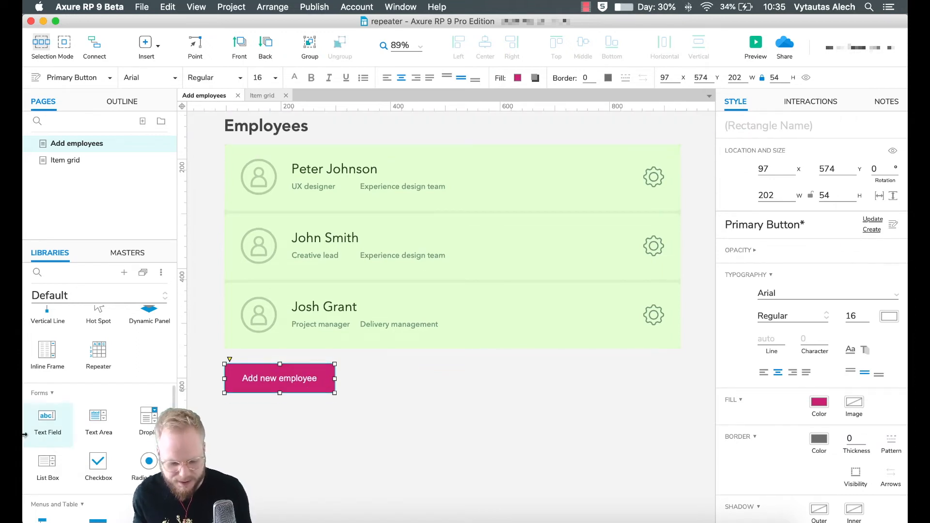
scroll(95, 406, up, 1)
scroll(95, 406, down, 3)
scroll(117, 407, up, 1)
scroll(116, 407, up, 4)
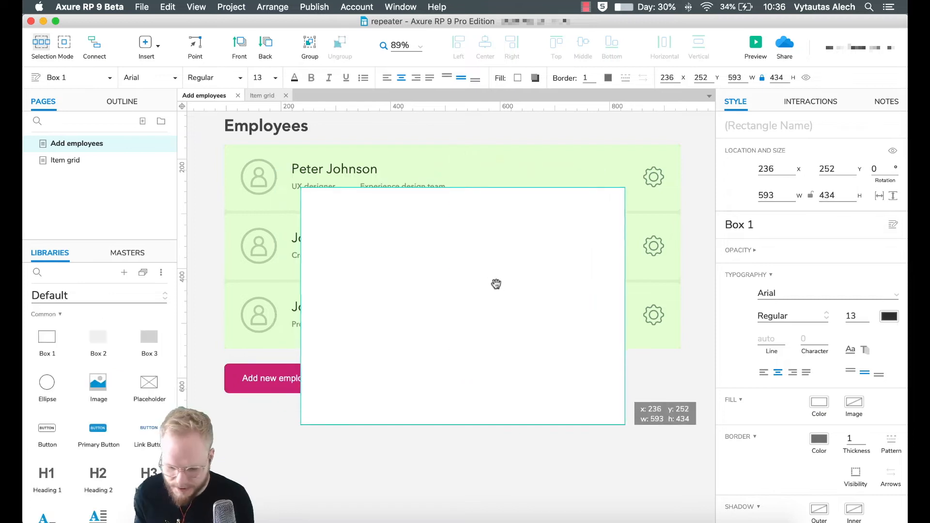
- Place a large white box over the employee list and check the form's fields and team droplist
drag(494, 285, 486, 276)
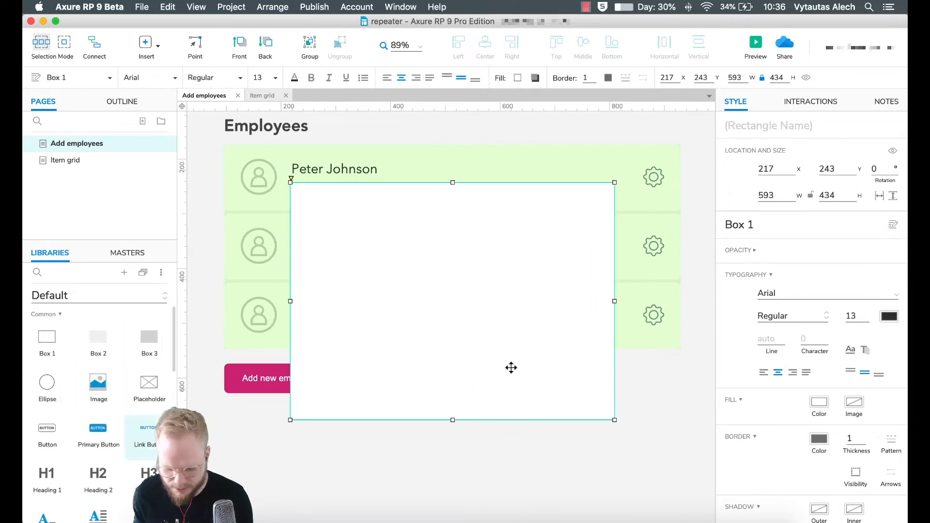
scroll(828, 416, down, 3)
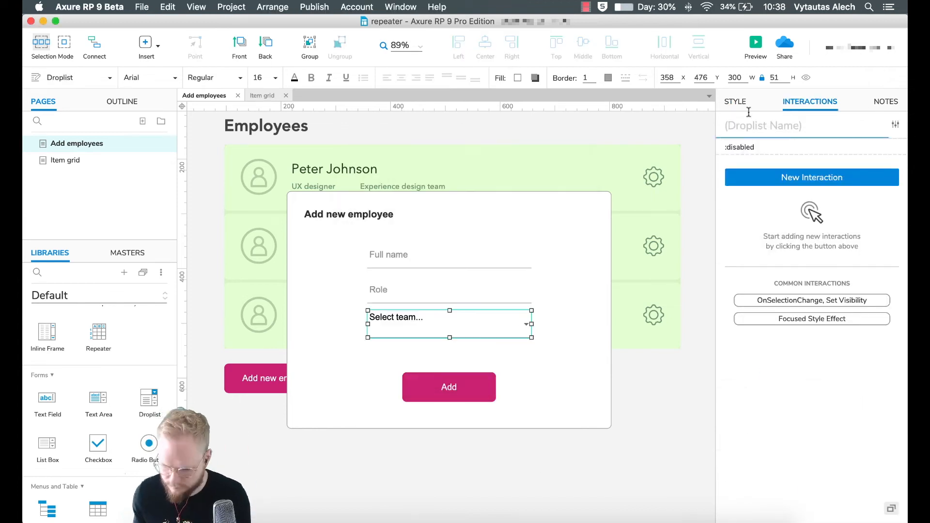
click(446, 387)
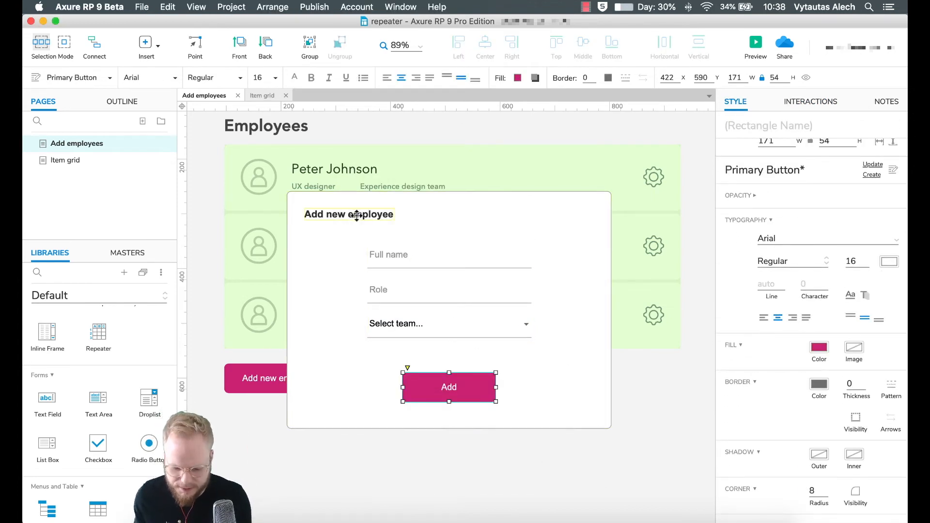
click(419, 255)
click(414, 291)
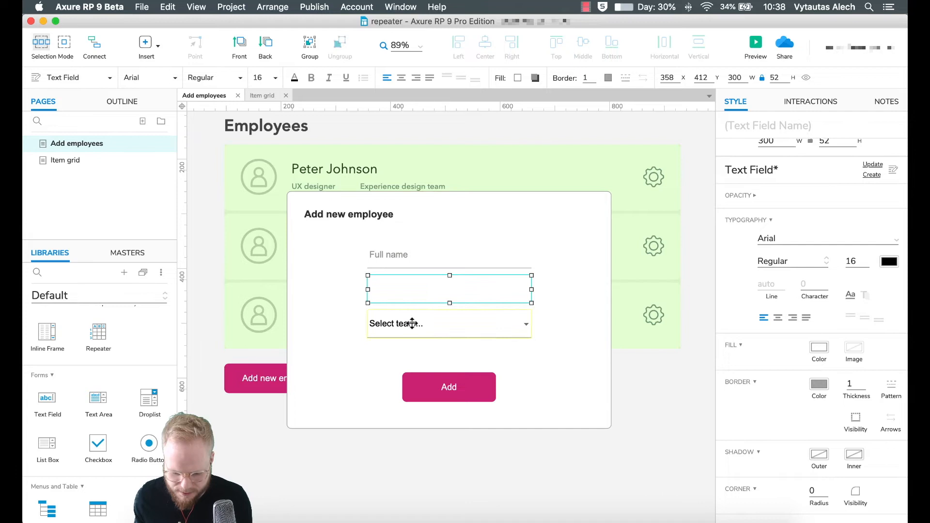
click(421, 322)
double_click(433, 321)
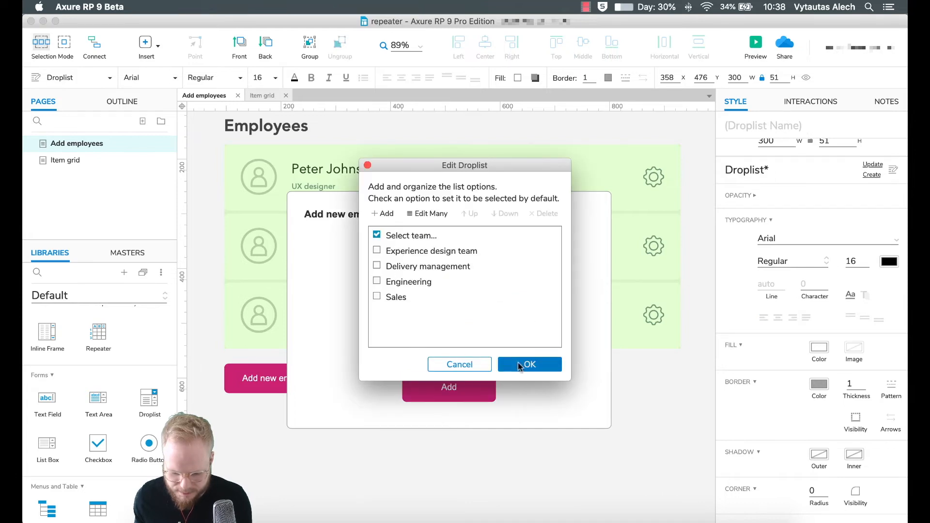
click(472, 365)
- Turn the form's title, fields, droplist and Add button into a hidden dynamic panel named ++Modal-AddNew
shift+click(453, 402)
shift+click(449, 385)
shift+click(442, 293)
shift+click(436, 256)
shift+click(381, 213)
right_click(518, 209)
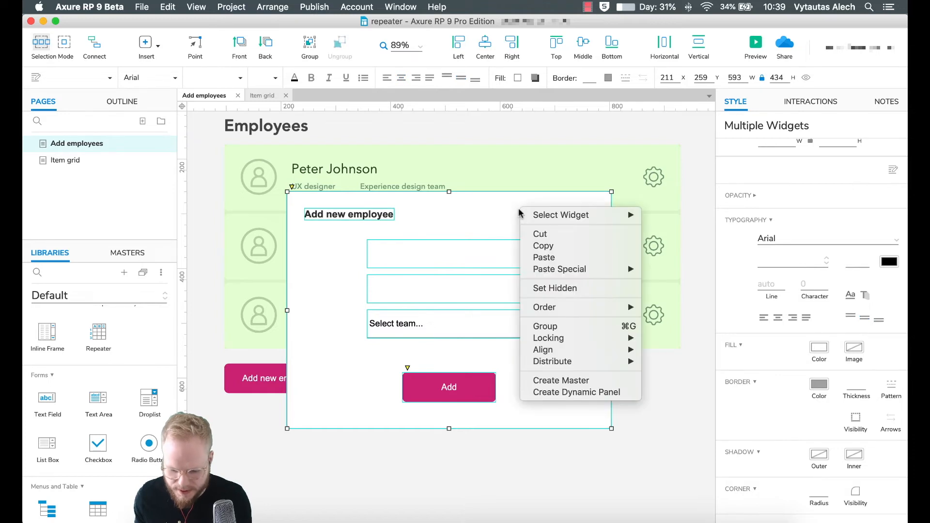
click(557, 395)
click(783, 127)
text(++Modal-AddNew)
click(893, 151)
click(261, 375)
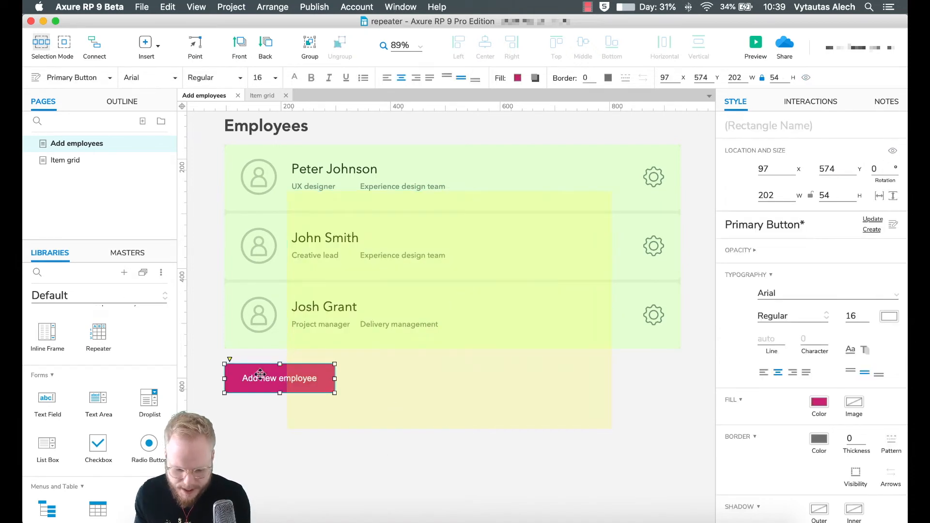
- Give Add new employee an OnClick that shows ++Modal-AddNew with a 400 ms slide down, brought to front
click(799, 103)
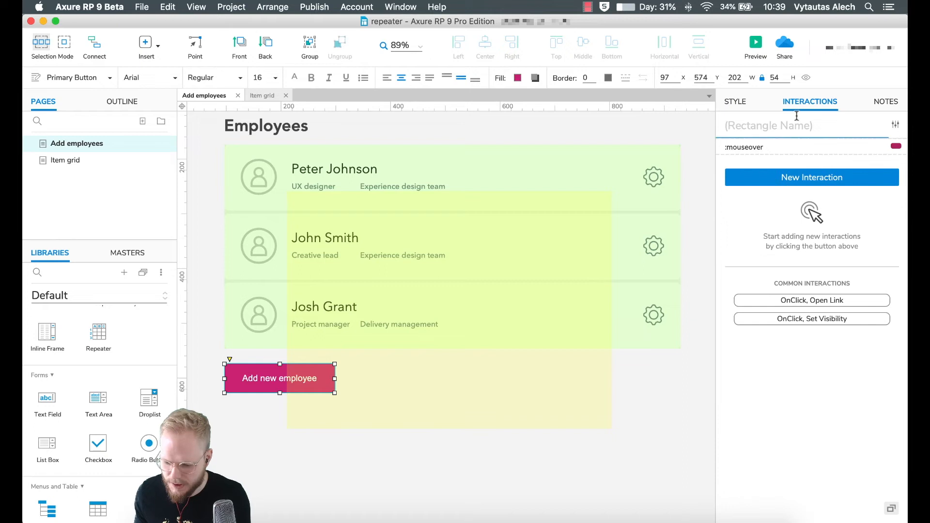
click(796, 176)
click(739, 201)
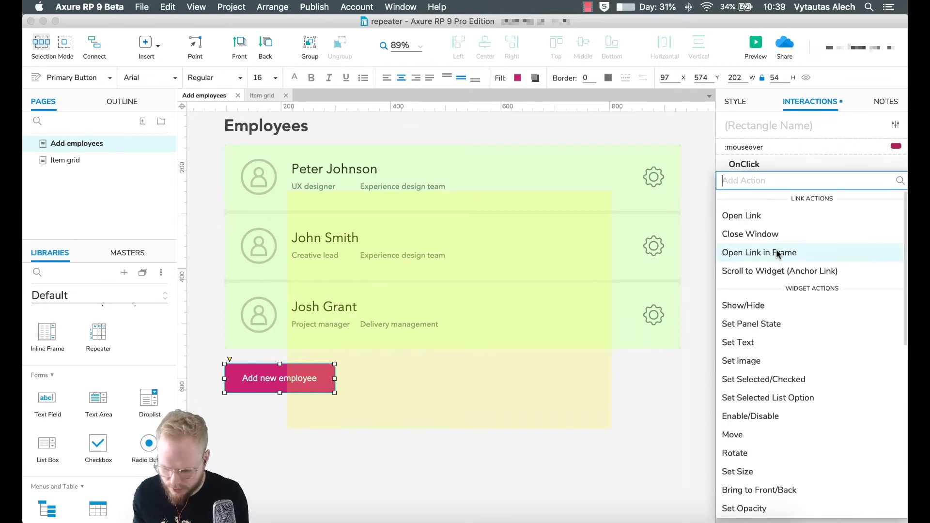
click(764, 304)
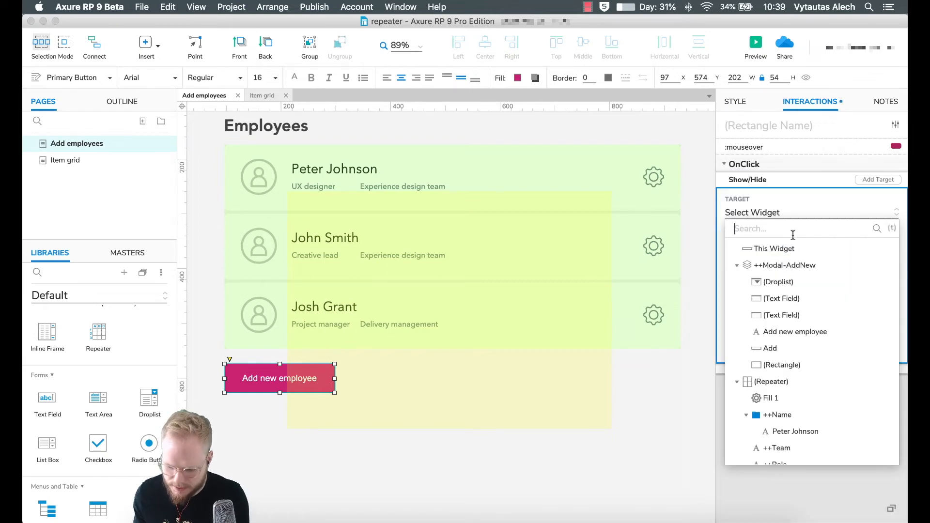
click(786, 265)
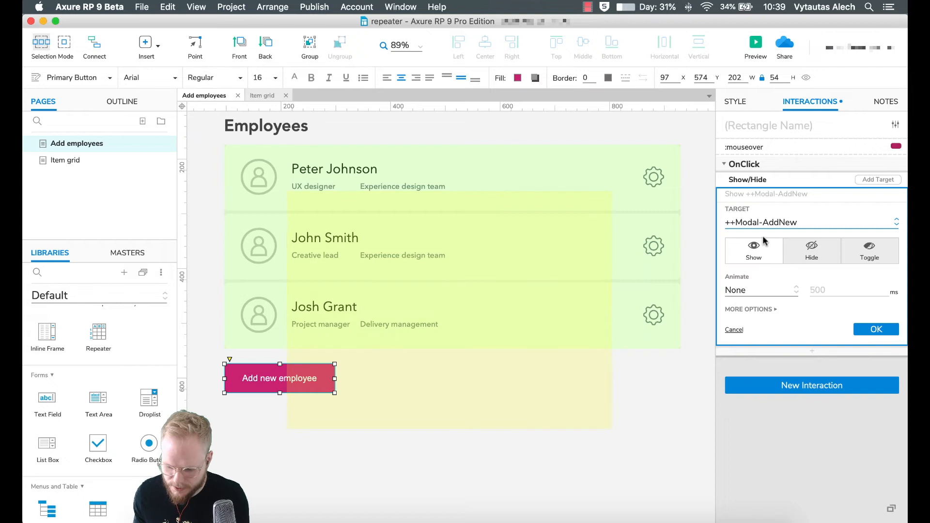
click(765, 296)
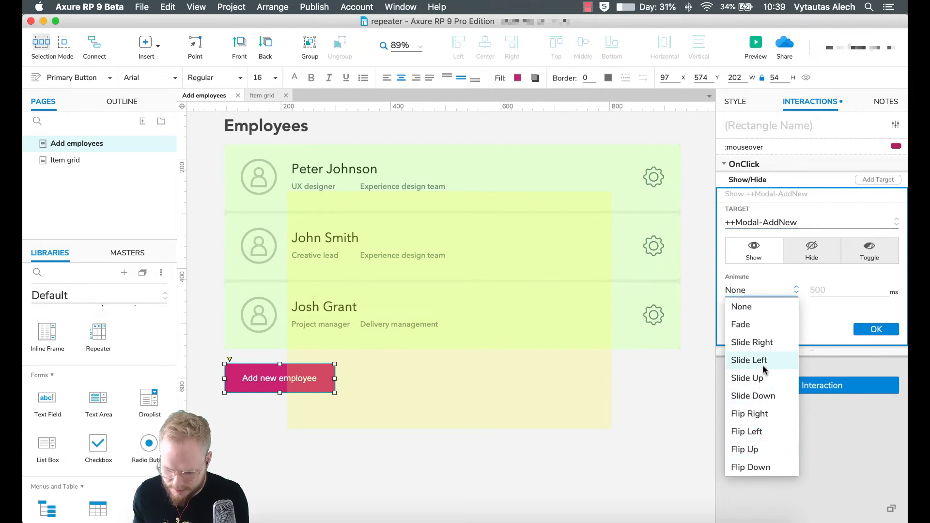
click(764, 396)
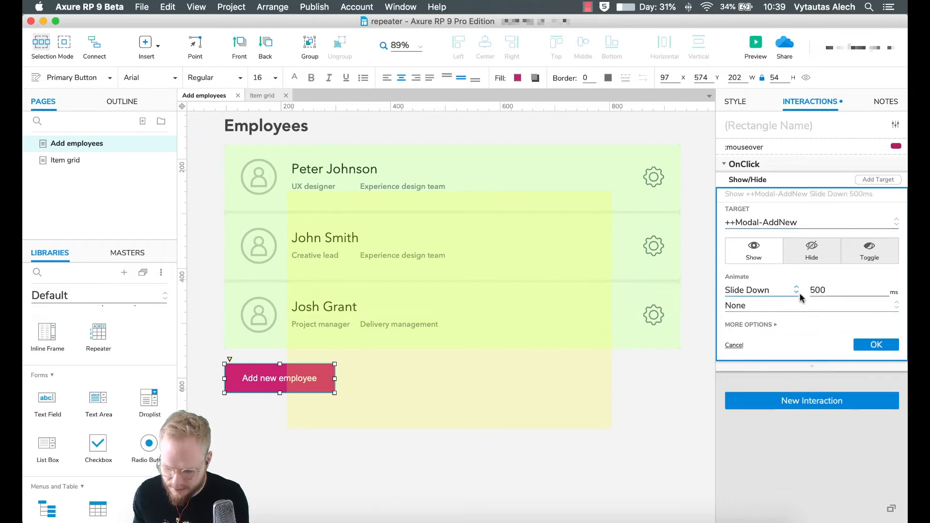
drag(829, 290, 802, 286)
text(400)
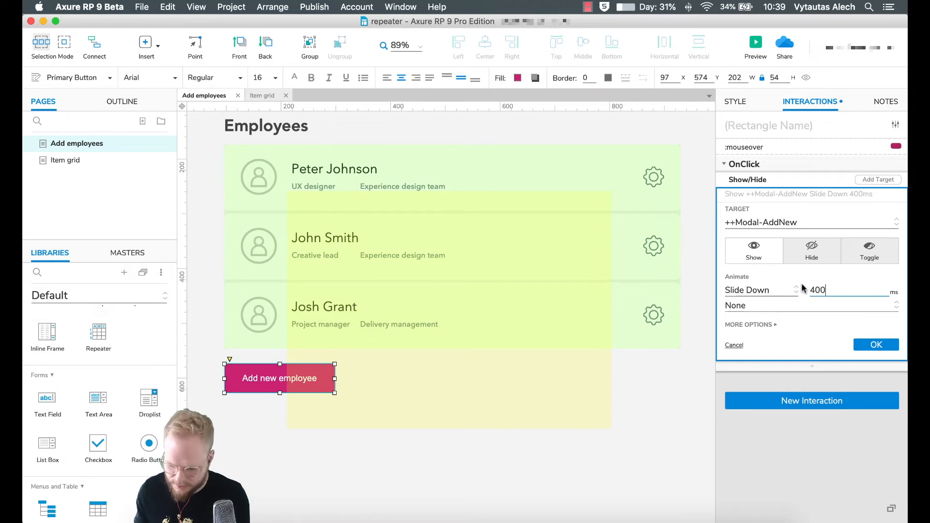
click(763, 323)
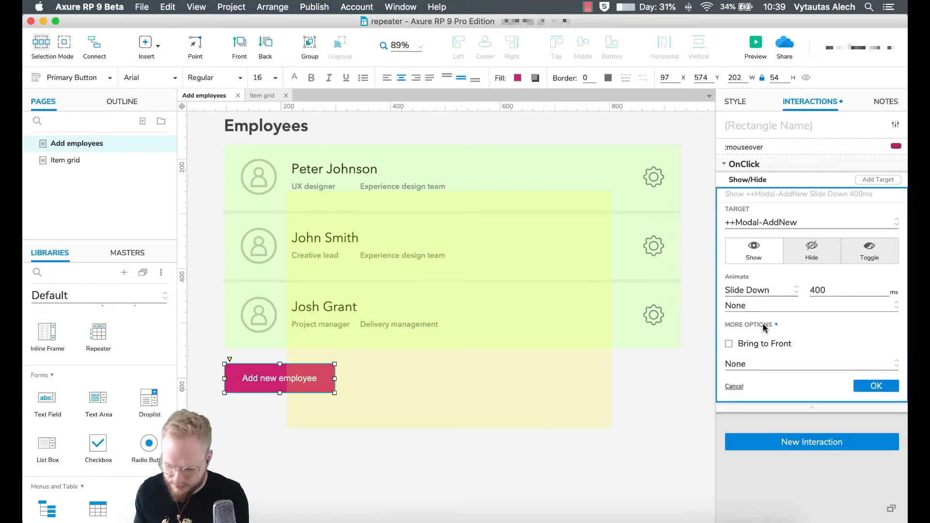
click(729, 344)
click(858, 397)
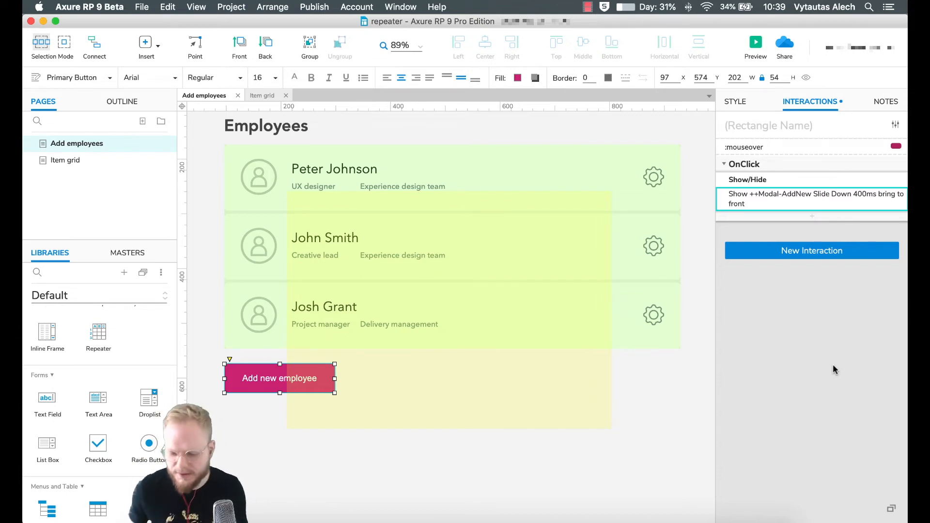
click(674, 397)
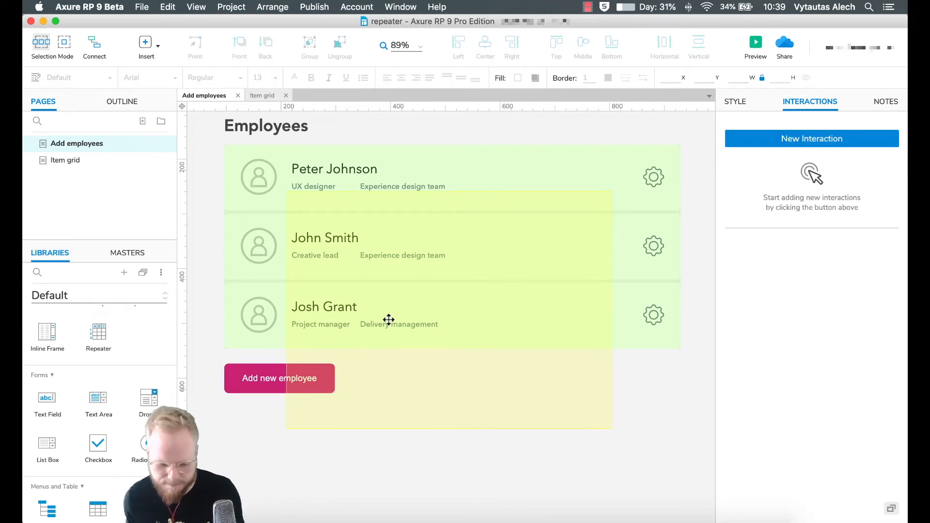
- Preview the page, confirm Add new employee opens the form, and close the preview
click(758, 45)
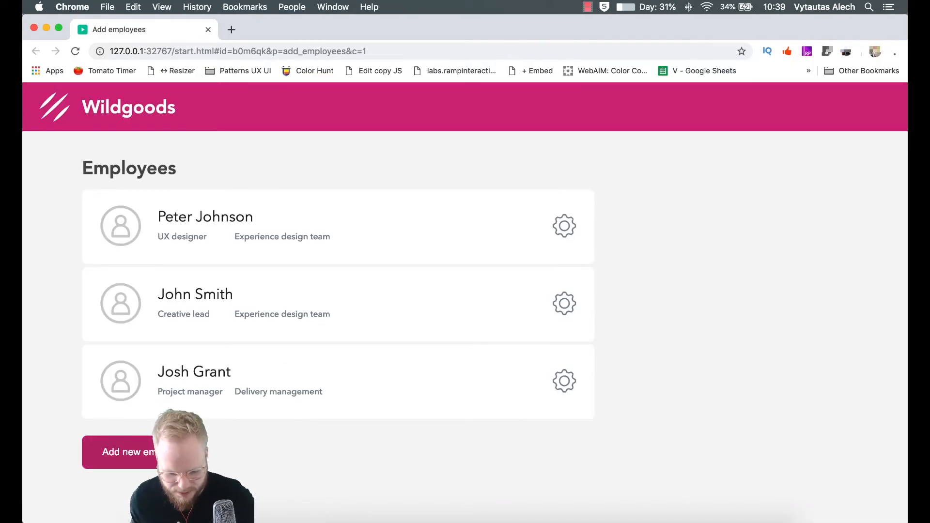
click(176, 453)
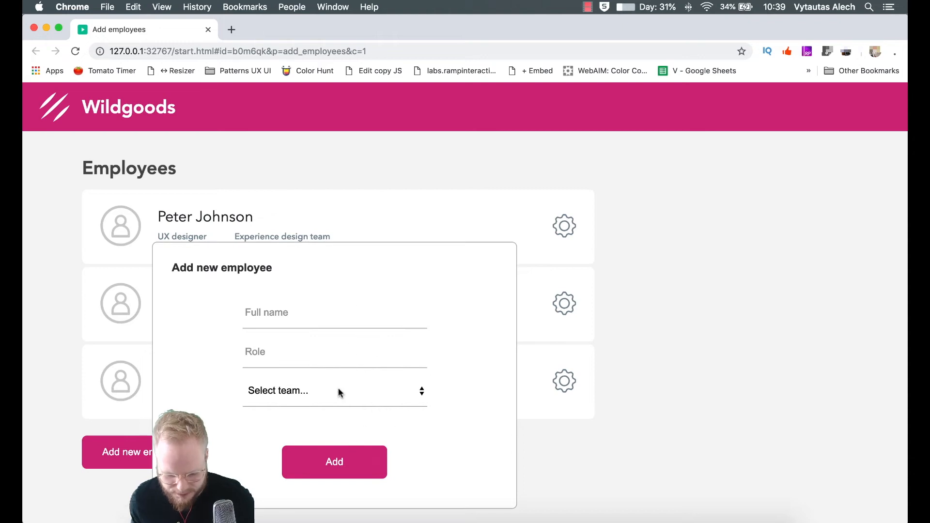
click(208, 30)
click(474, 295)
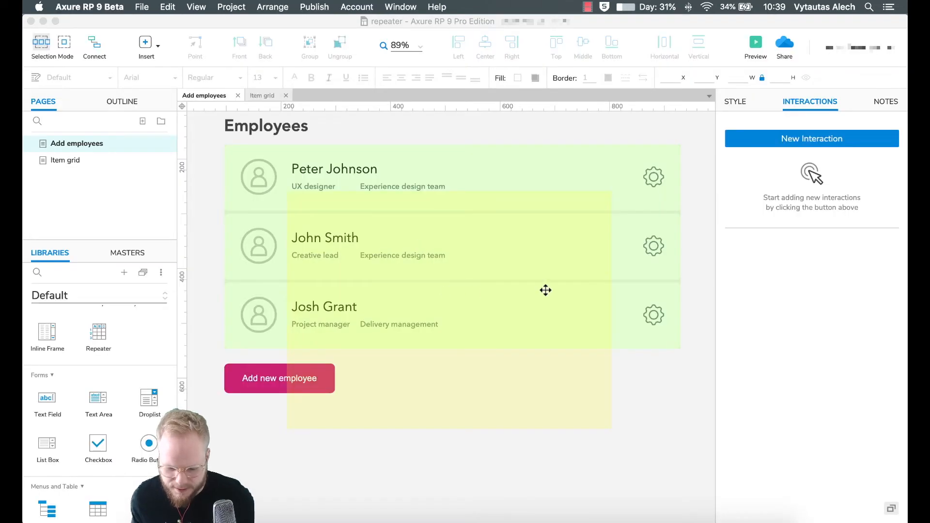
- Make the Show ++Modal-AddNew action treat the panel as a lightbox with a #555555 backdrop
click(260, 369)
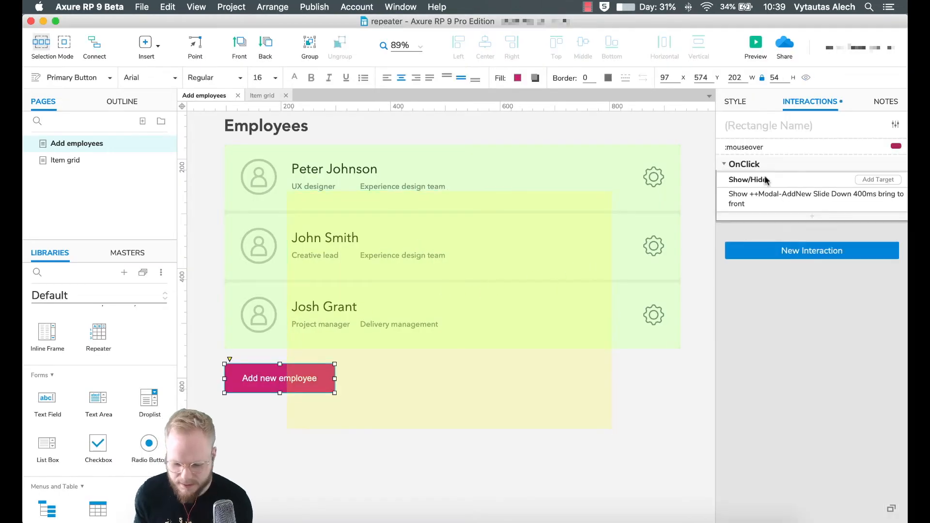
click(797, 197)
click(766, 316)
click(765, 330)
click(766, 374)
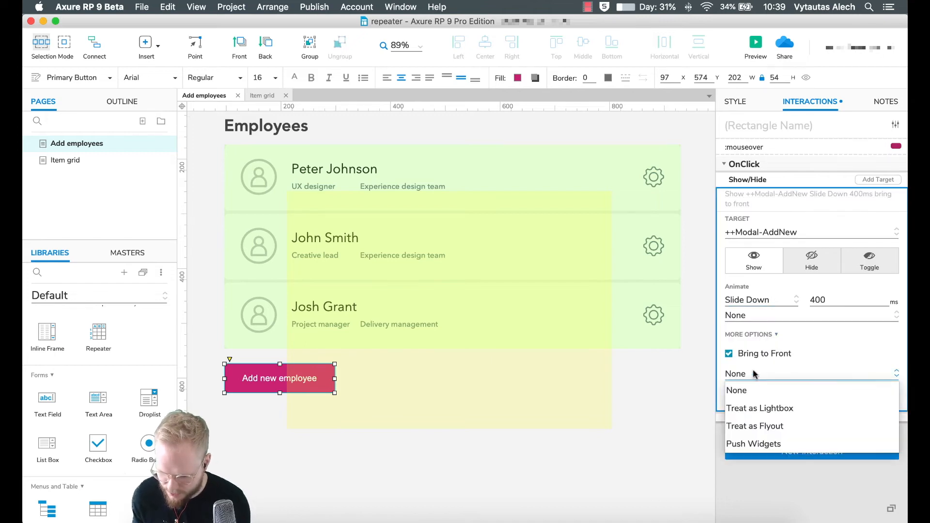
click(770, 411)
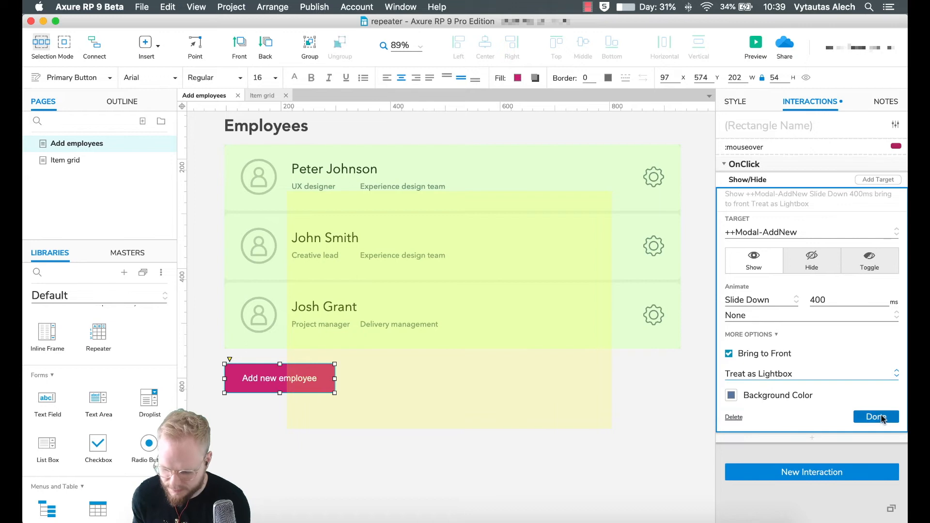
click(732, 396)
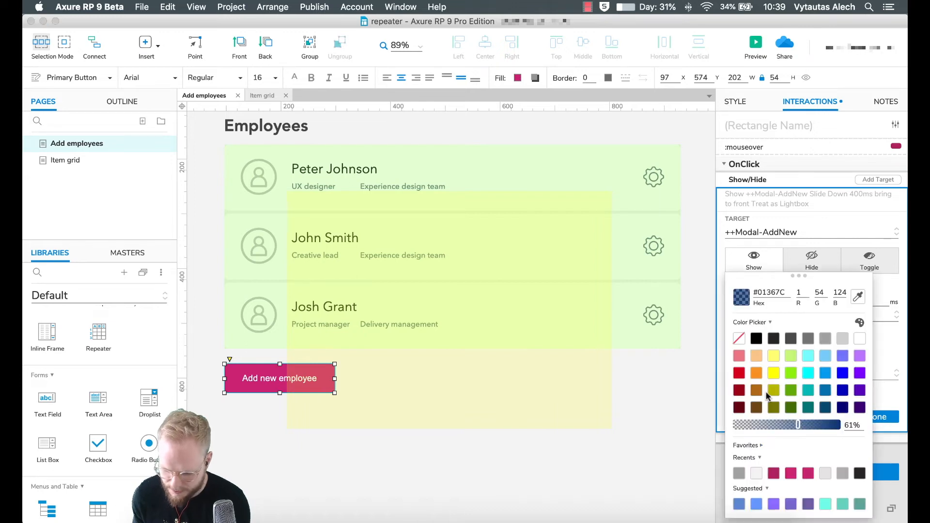
click(808, 339)
click(791, 340)
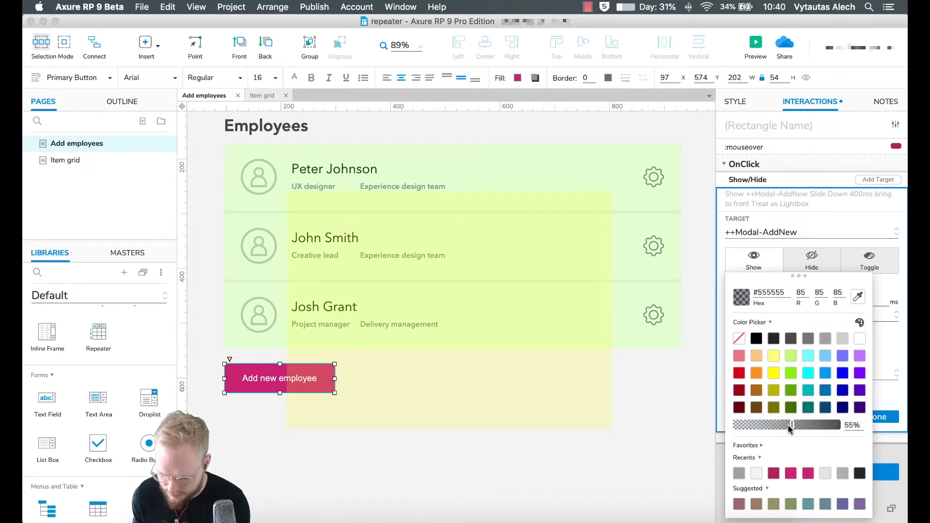
click(877, 388)
click(878, 416)
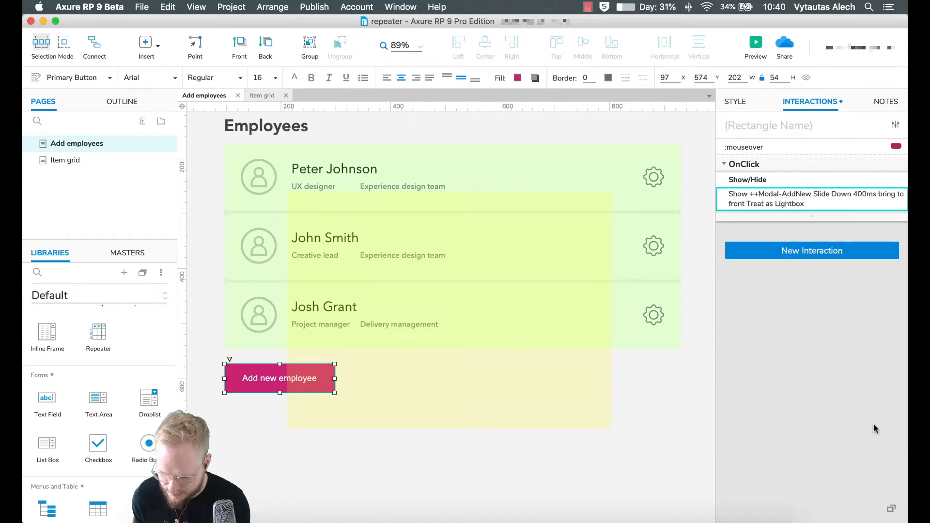
- Select the ++Modal-AddNew panel and preview the page again
click(587, 443)
click(380, 351)
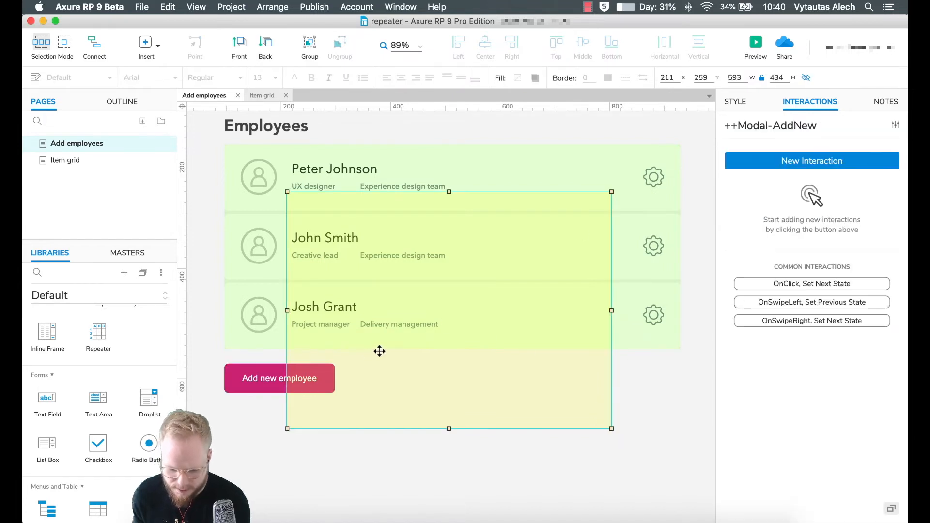
click(756, 45)
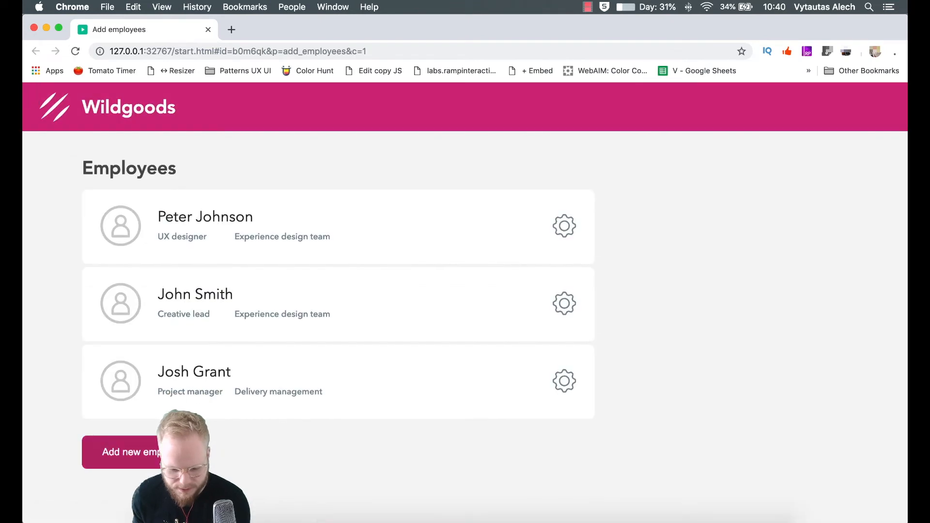
- Test the lightbox dialog and its team choices, then pin ++Modal-AddNew to the browser
click(146, 453)
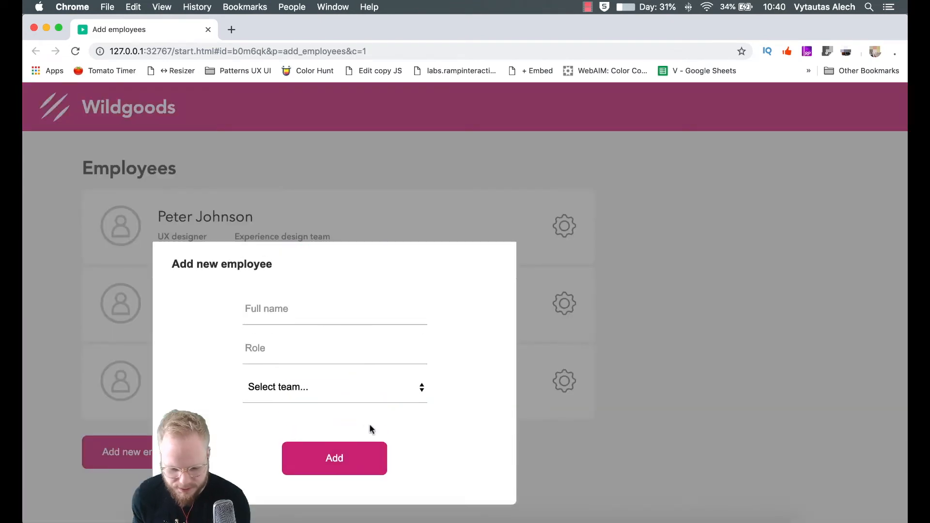
click(334, 392)
click(327, 388)
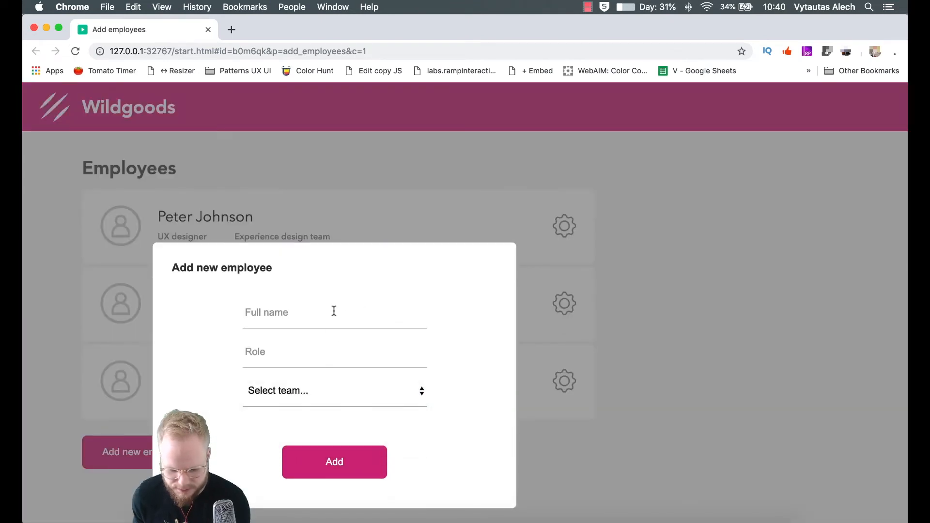
click(327, 390)
click(208, 30)
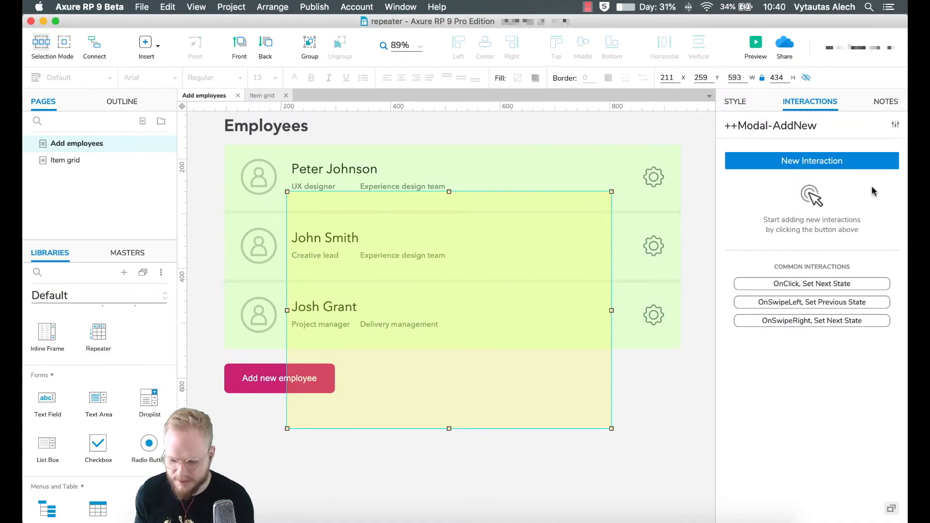
click(741, 104)
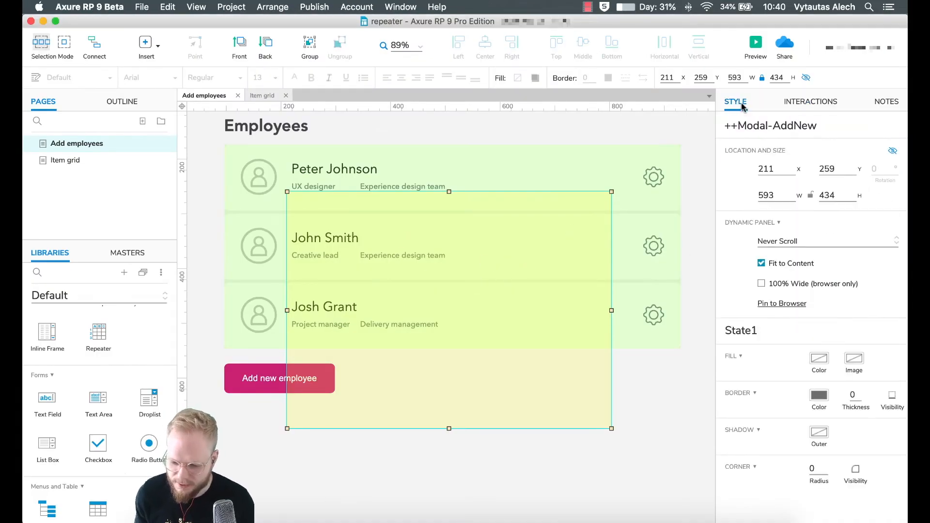
click(789, 304)
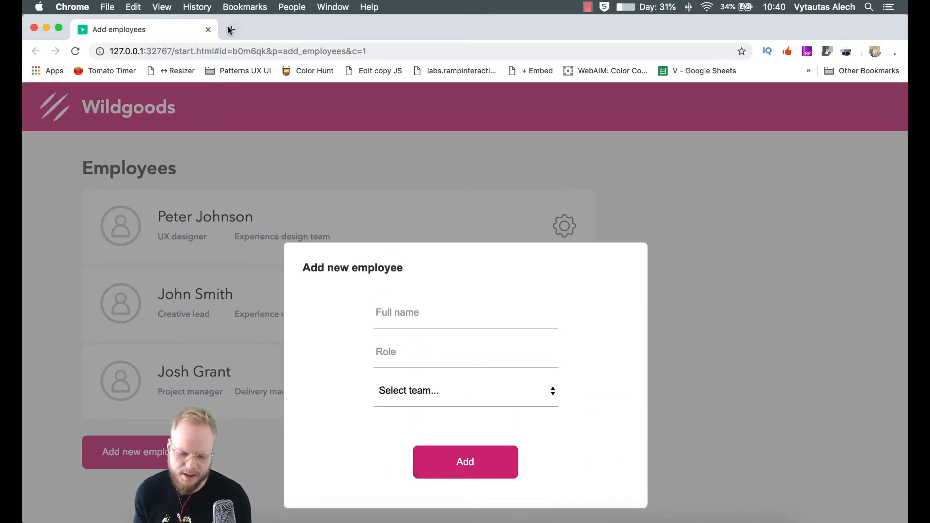
- Close the preview and move ++Modal-AddNew up over the employee list
click(208, 29)
click(446, 283)
drag(478, 308, 480, 254)
click(499, 400)
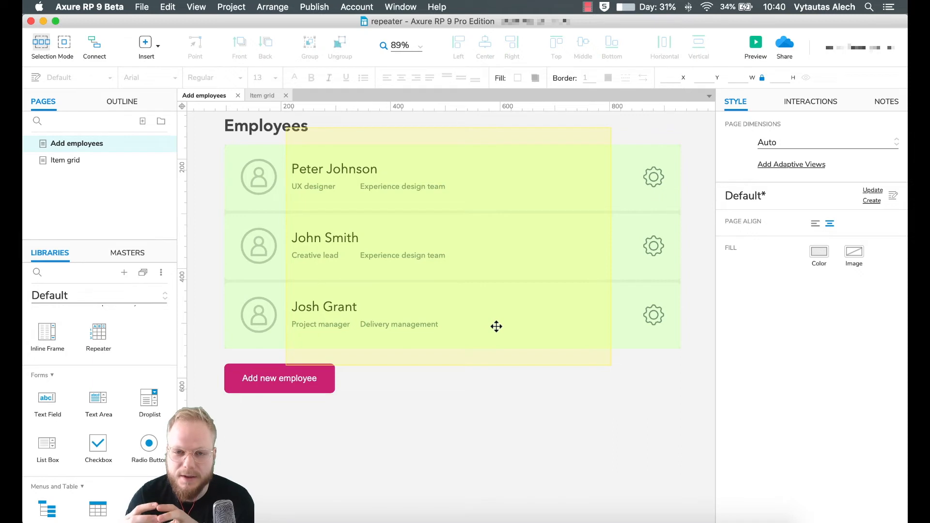
- Inside the modal, name the fields ++InputName and ++InputRole and the team droplist ++InputDropdown
click(443, 279)
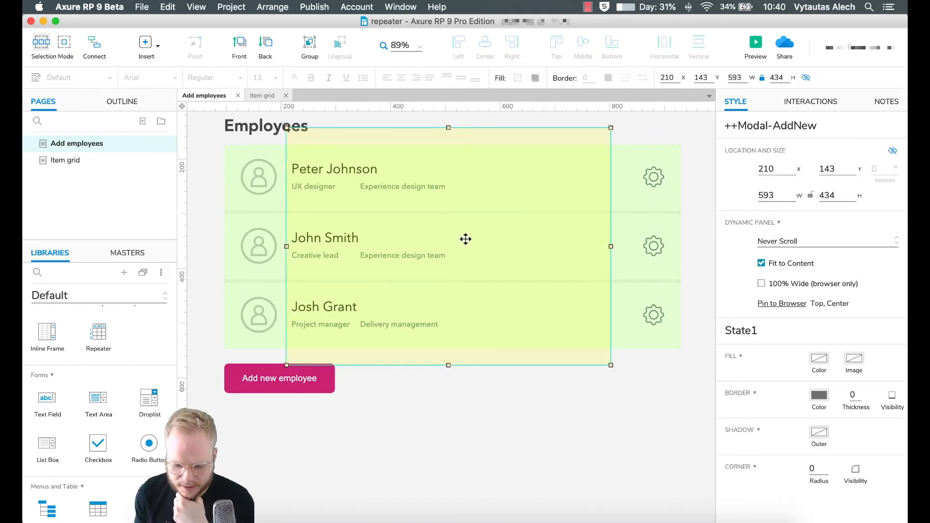
double_click(460, 243)
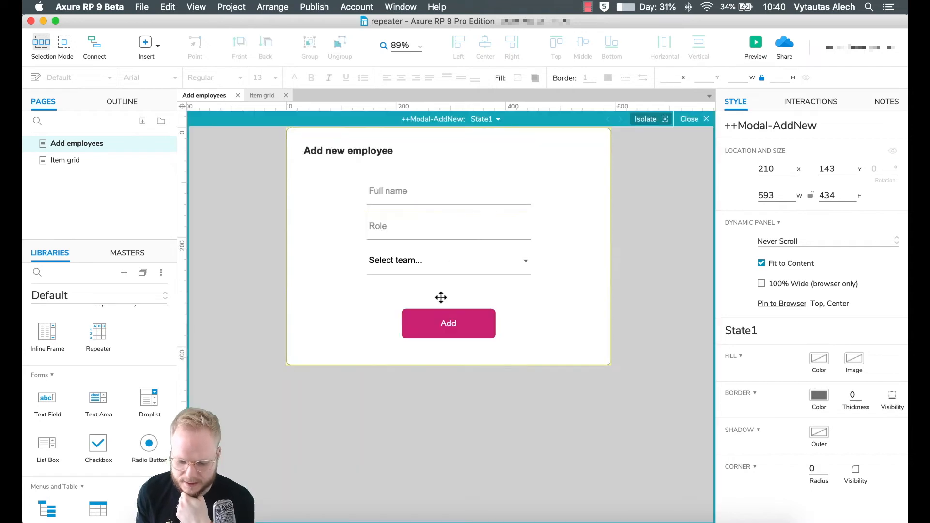
click(420, 193)
click(774, 127)
text(++)
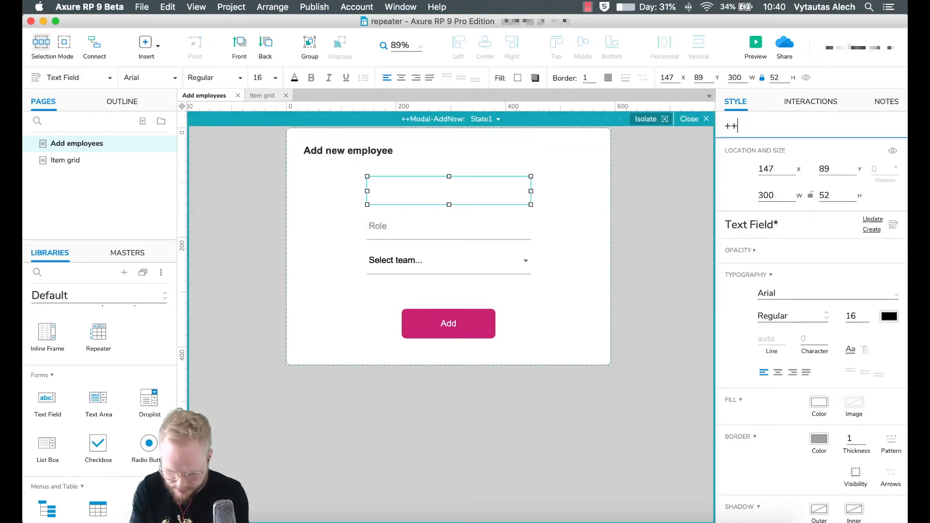
text(InputName)
key(Tab)
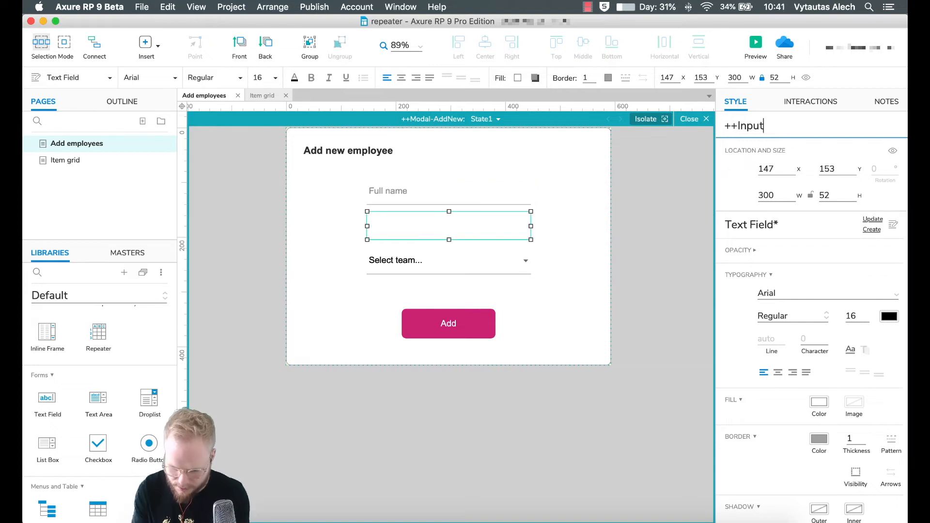
text(++InputRole)
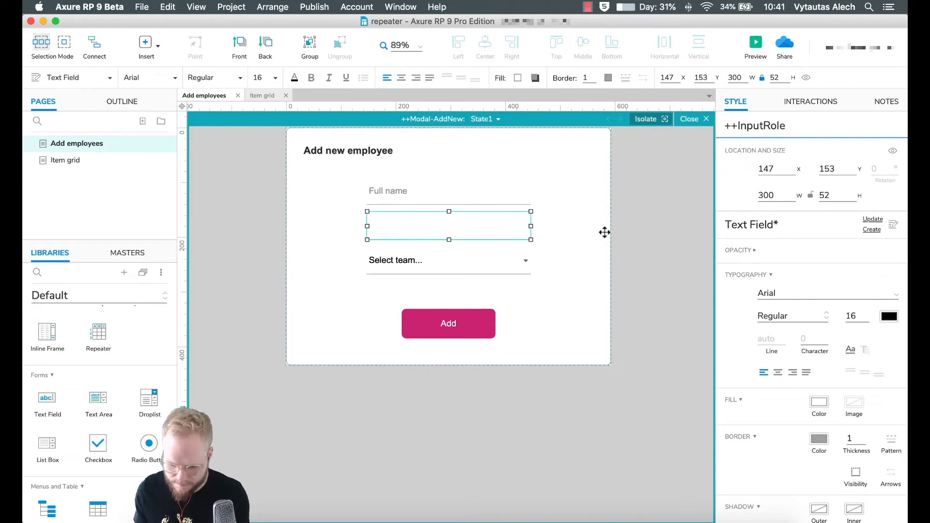
click(451, 262)
click(768, 124)
text(++Input)
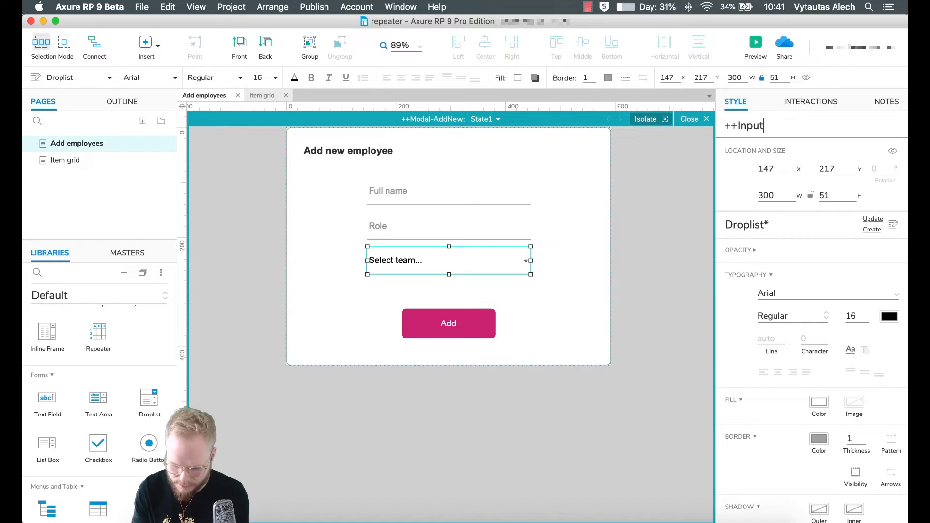
text(Dropdown)
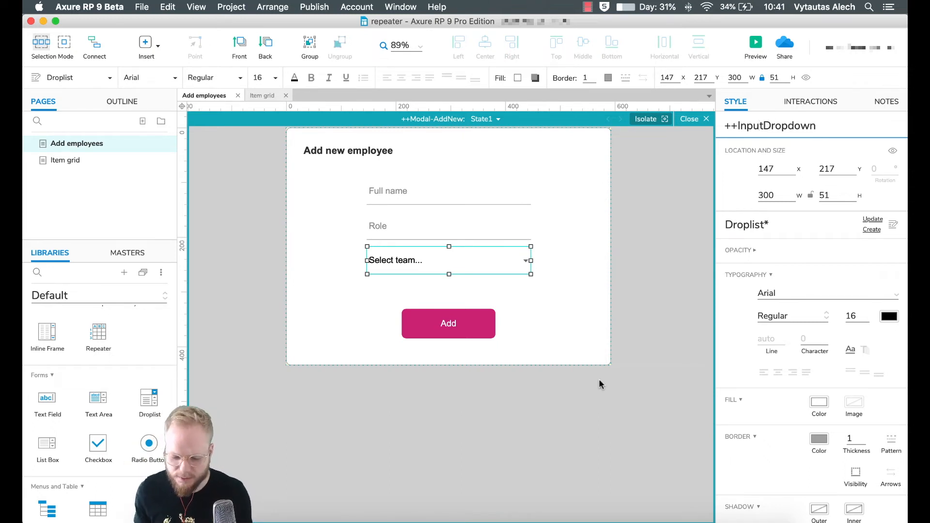
click(601, 418)
click(463, 320)
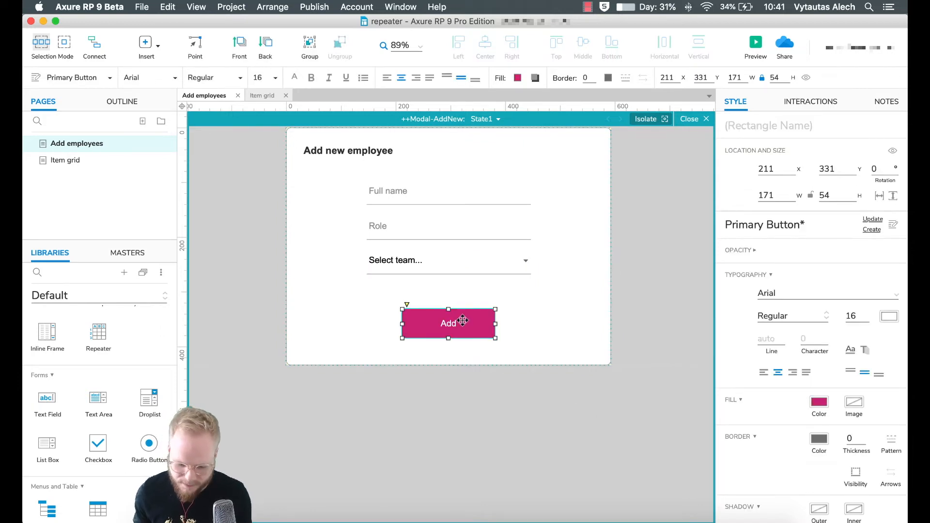
- Start an OnClick interaction on the modal's Add button and scroll the actions to Repeater
click(811, 103)
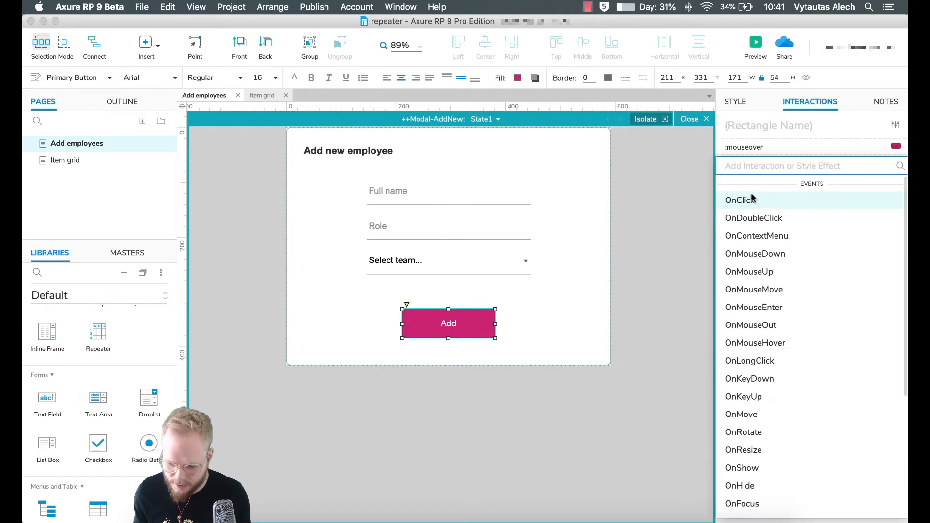
click(740, 200)
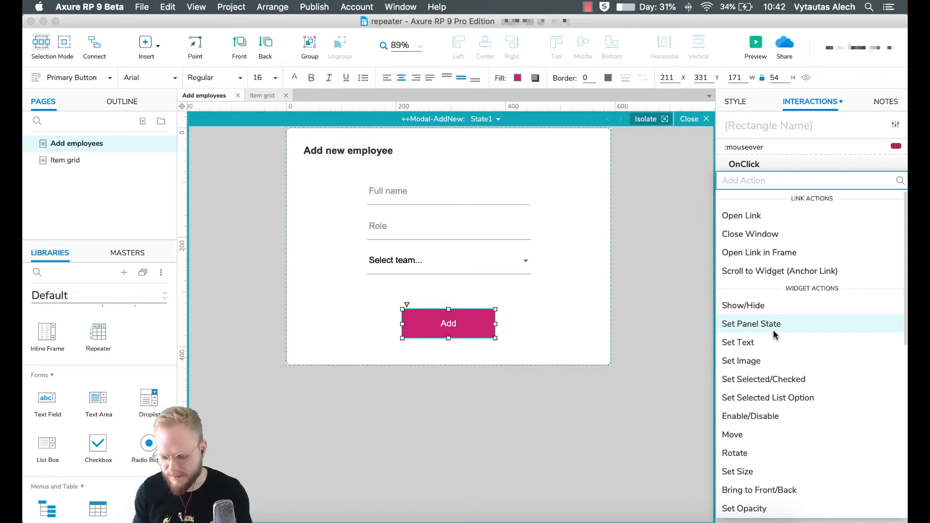
scroll(777, 373, down, 8)
scroll(788, 386, down, 3)
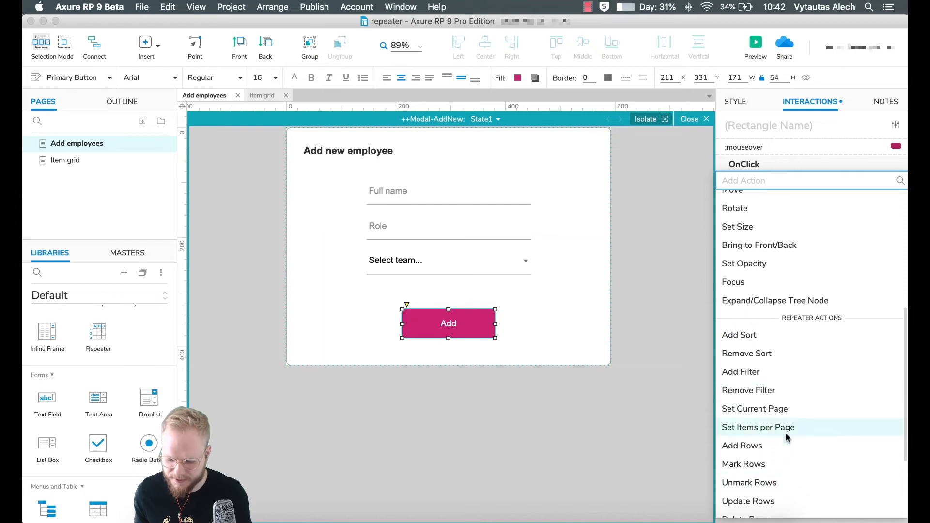
scroll(788, 436, down, 1)
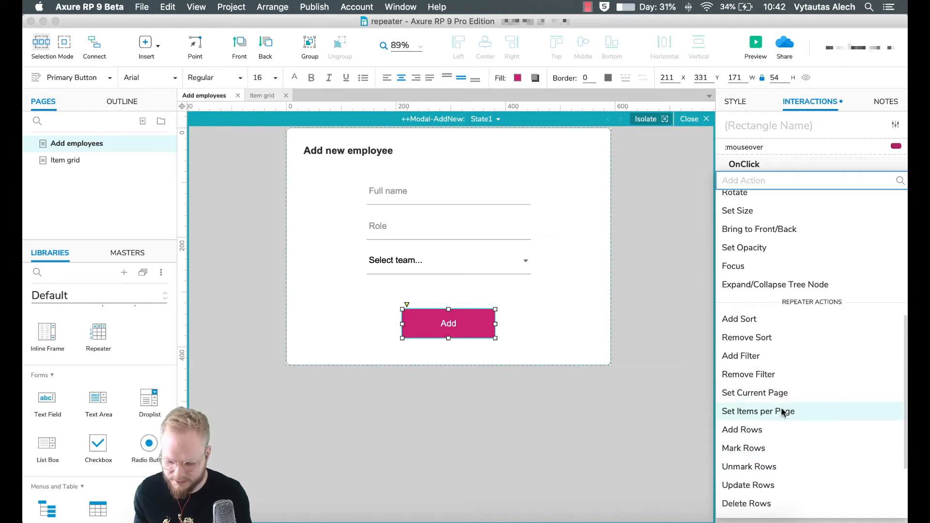
scroll(777, 461, down, 1)
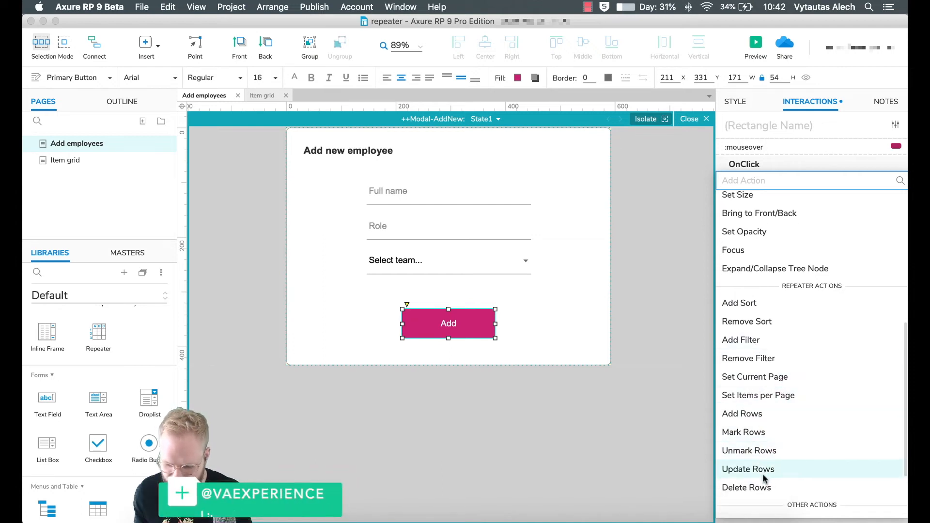
- Give the Add button an Add Rows action targeting the Repeater and open its rows editor
click(749, 416)
click(774, 249)
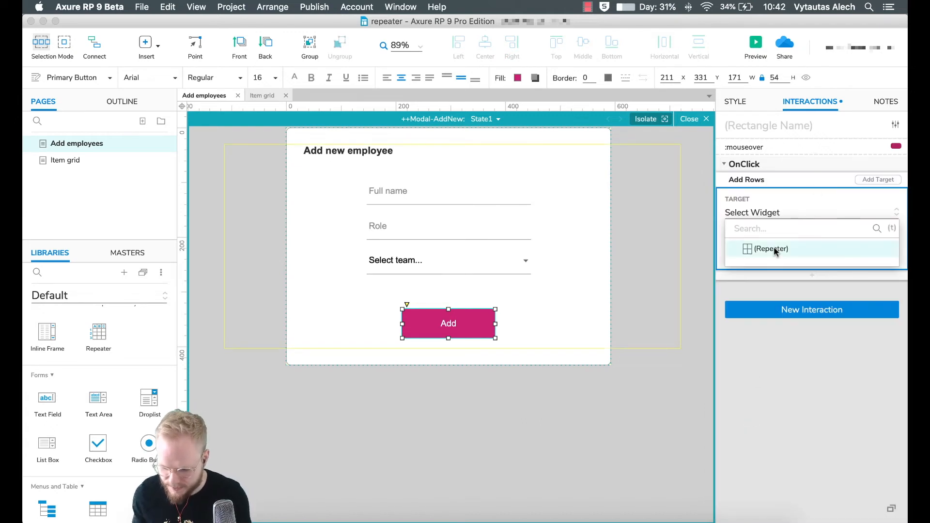
click(812, 248)
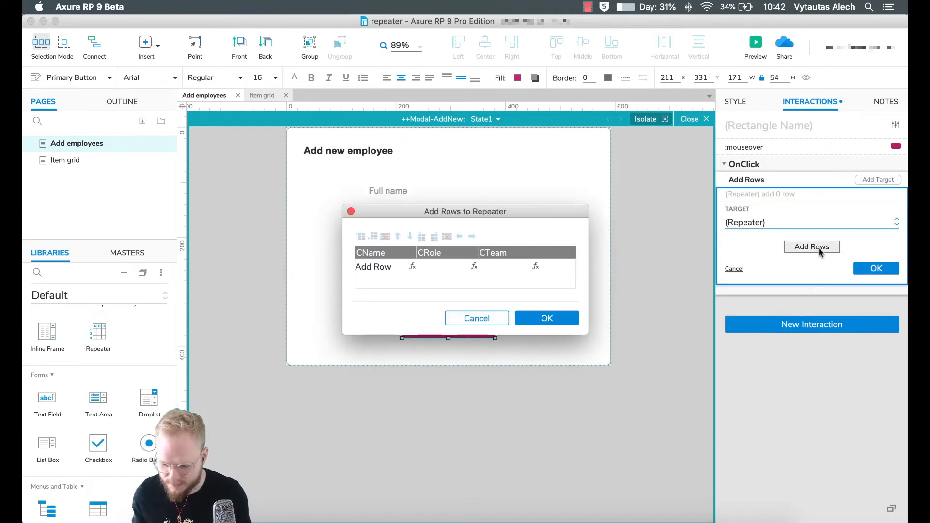
drag(413, 214, 619, 270)
- Open the value editor for the new row's CName cell
click(587, 323)
click(590, 321)
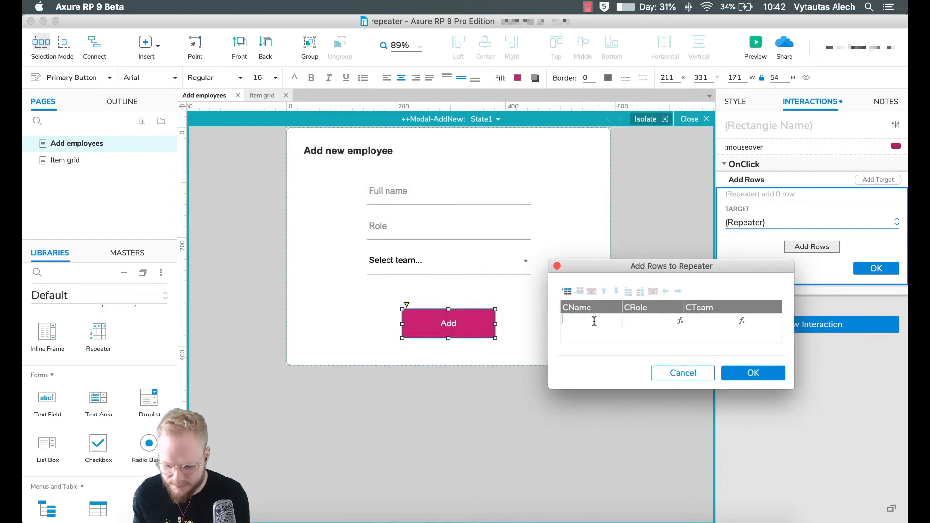
click(609, 339)
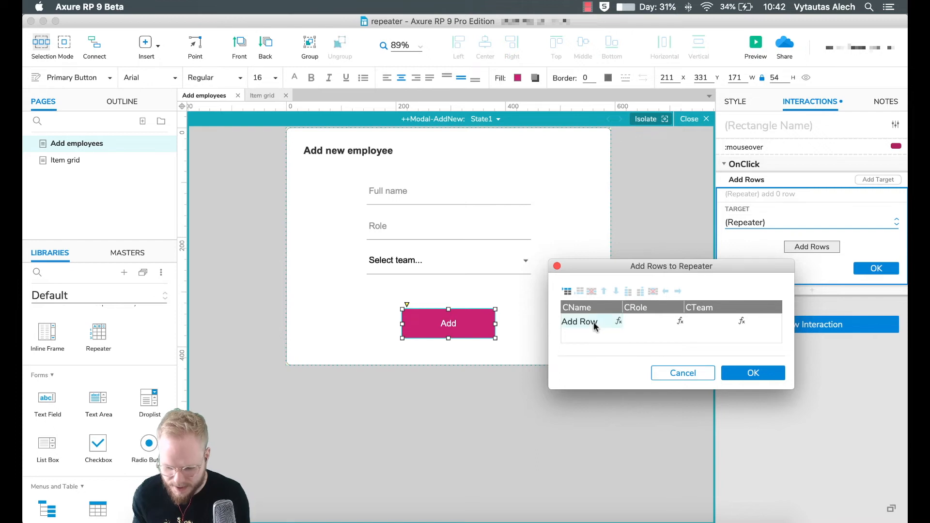
drag(620, 270, 599, 249)
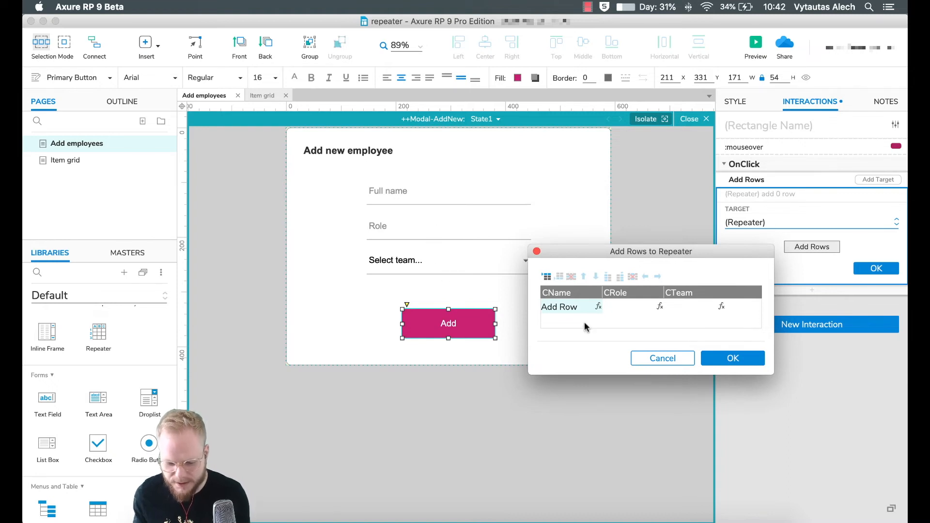
click(599, 307)
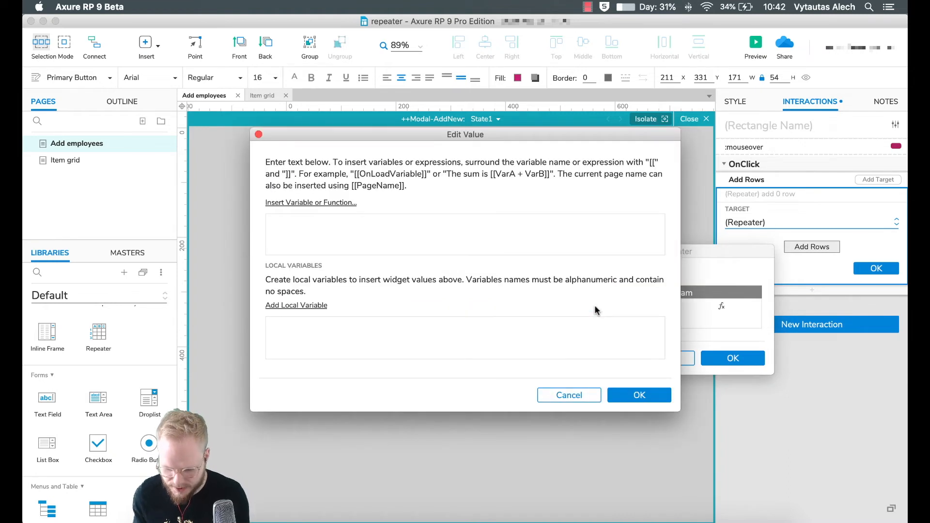
- Add local variable LVAR1Name reading the text of ++InputName
click(177, 212)
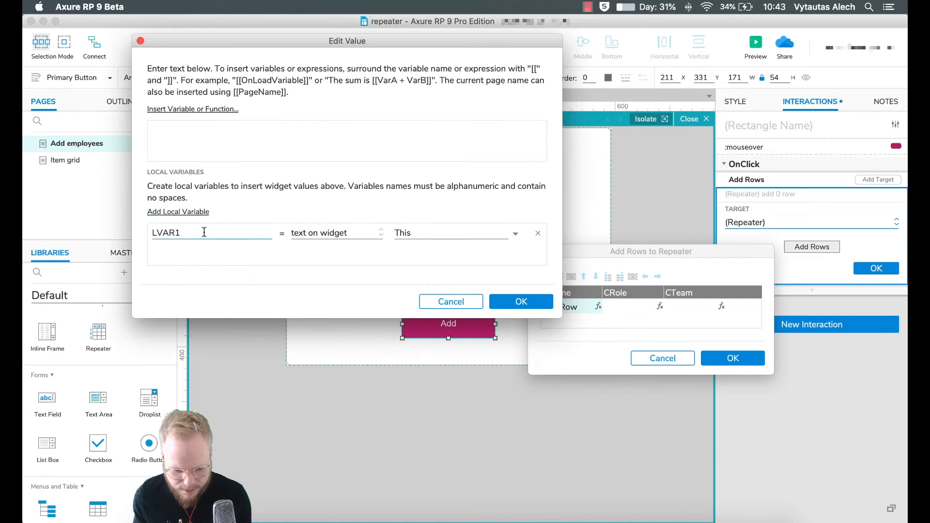
drag(359, 44, 704, 43)
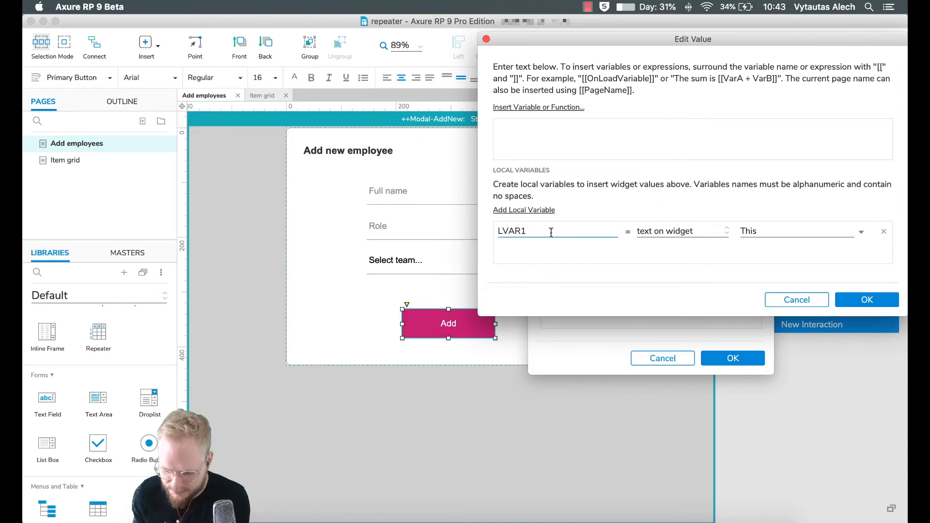
drag(530, 232, 483, 231)
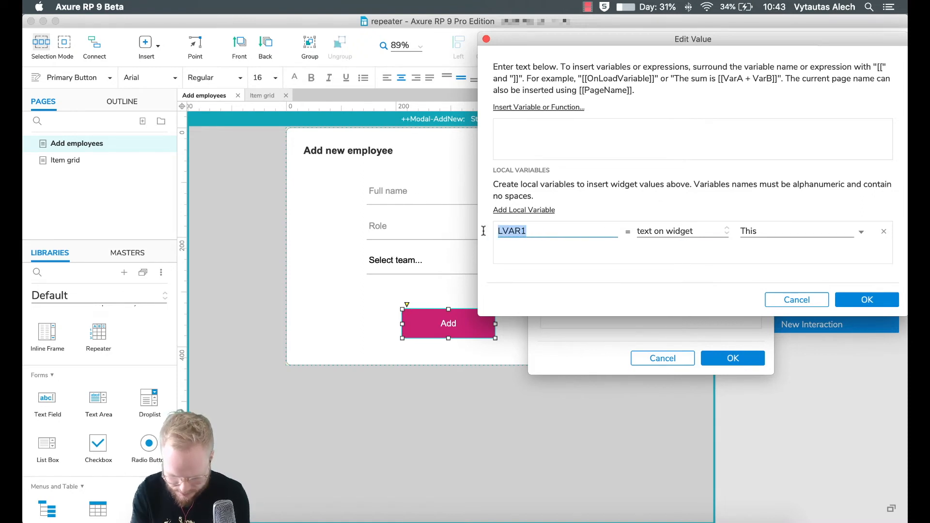
key(Right)
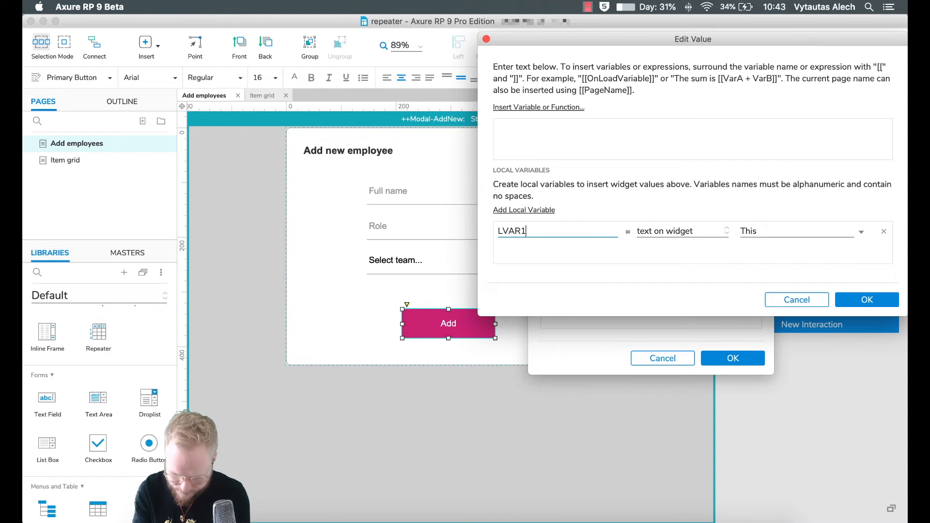
text(Name)
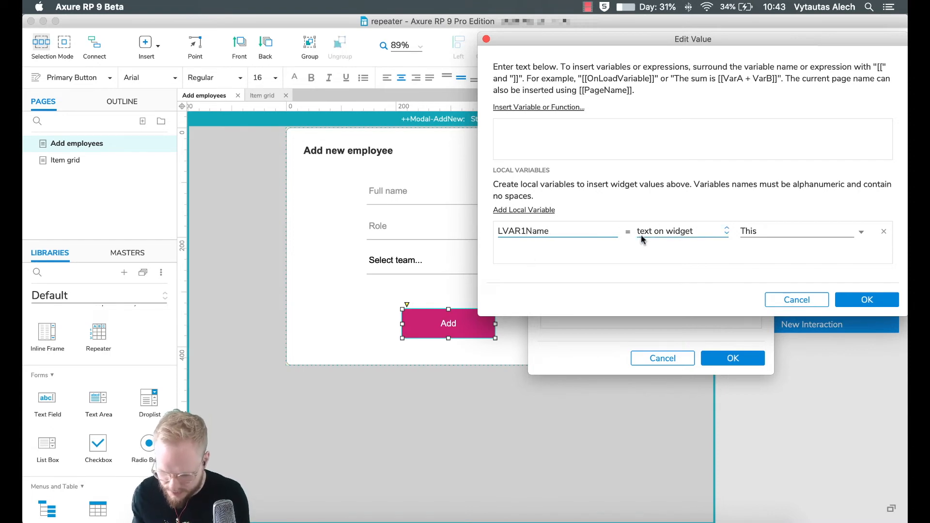
click(766, 231)
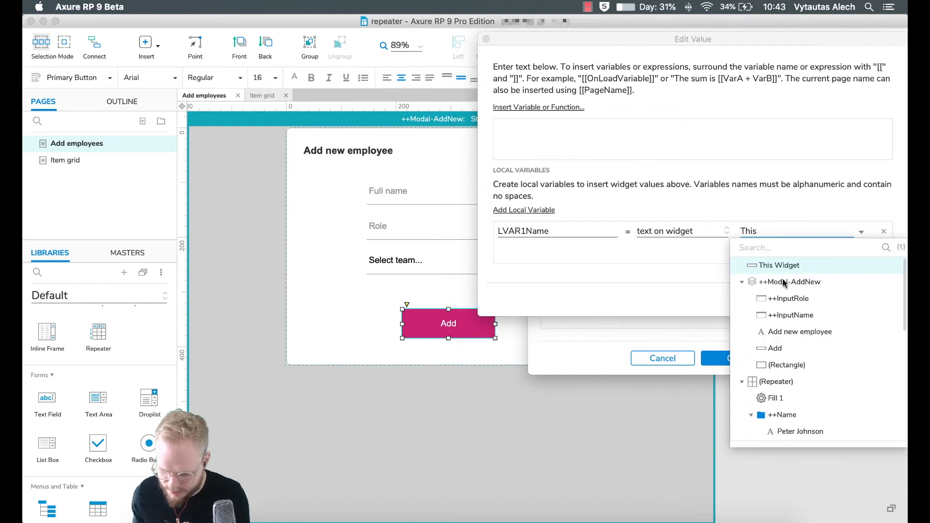
click(795, 316)
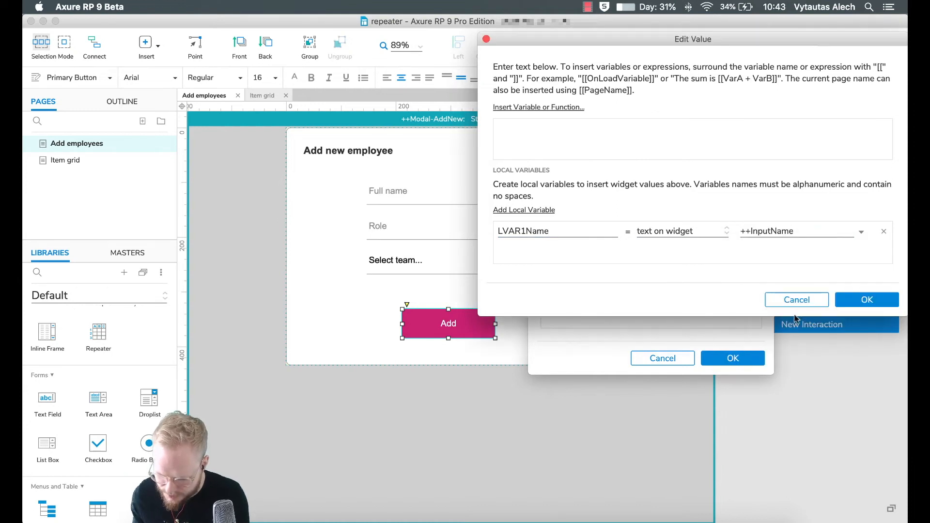
- Add local variable LVAR2Role reading the text of ++InputRole
click(528, 214)
click(530, 252)
key(BackSpace)
text(2Role)
click(795, 250)
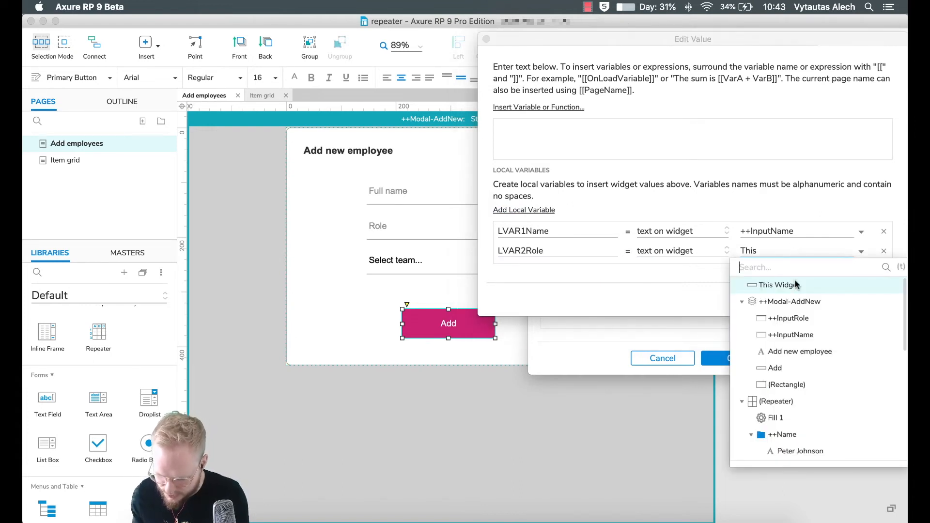
click(799, 319)
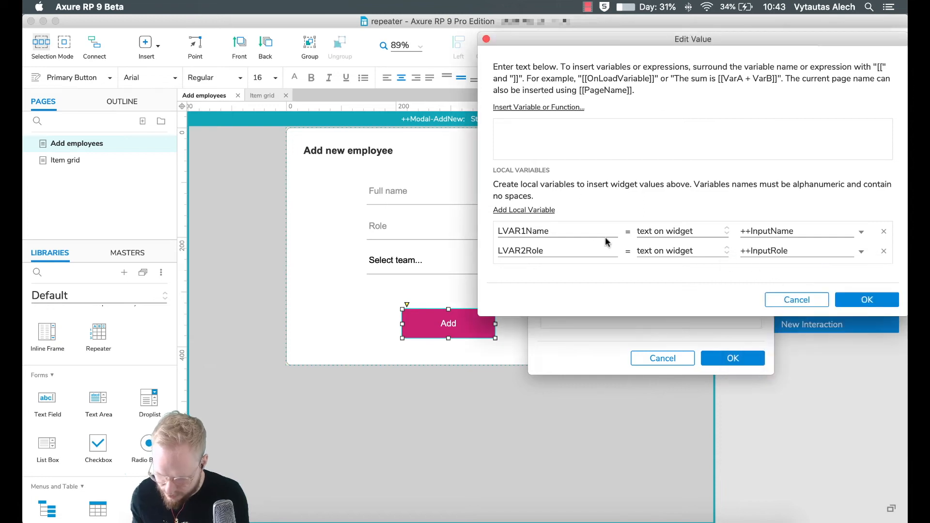
- Add a third local variable reading the selected option of ++InputDropdown
click(533, 210)
click(541, 250)
key(BackSpace)
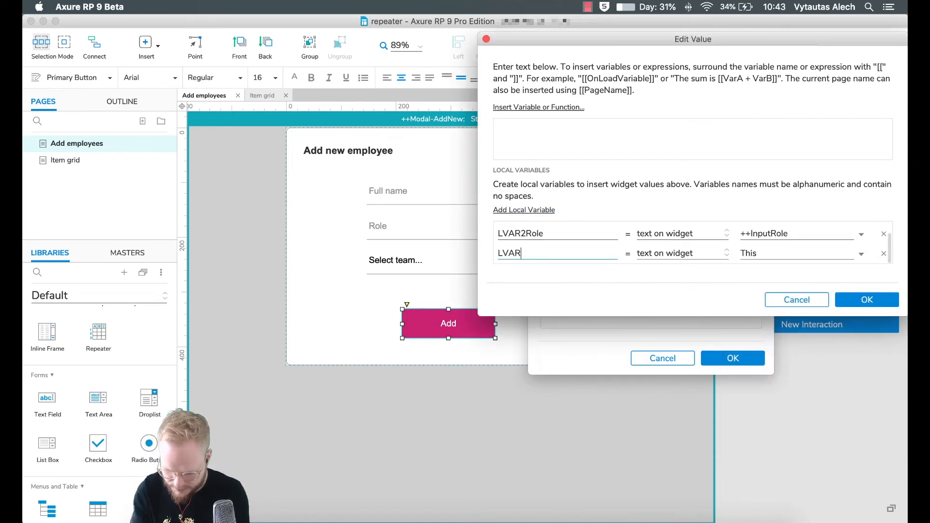
text(3Team)
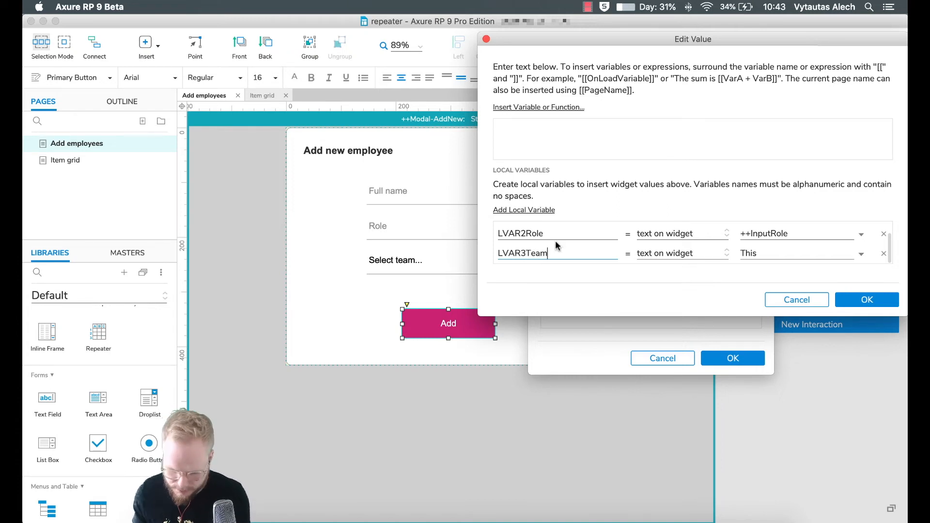
click(673, 255)
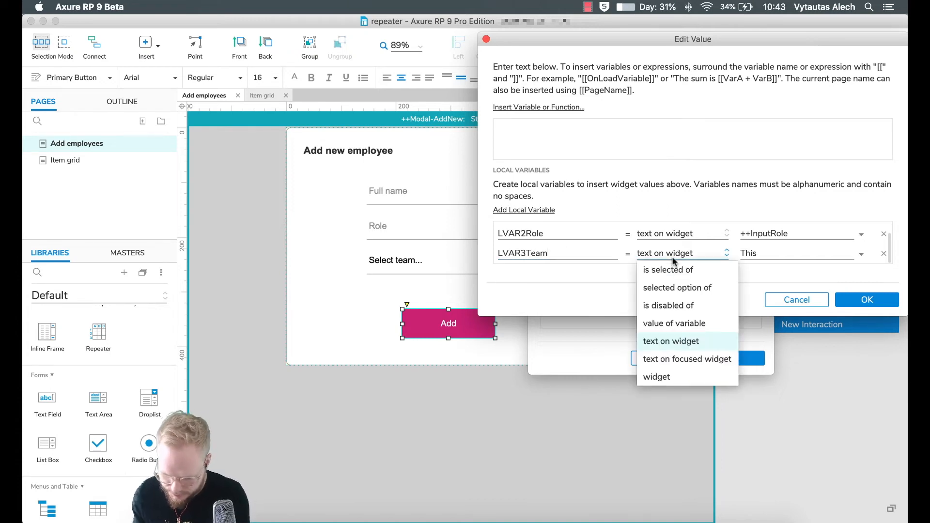
click(681, 289)
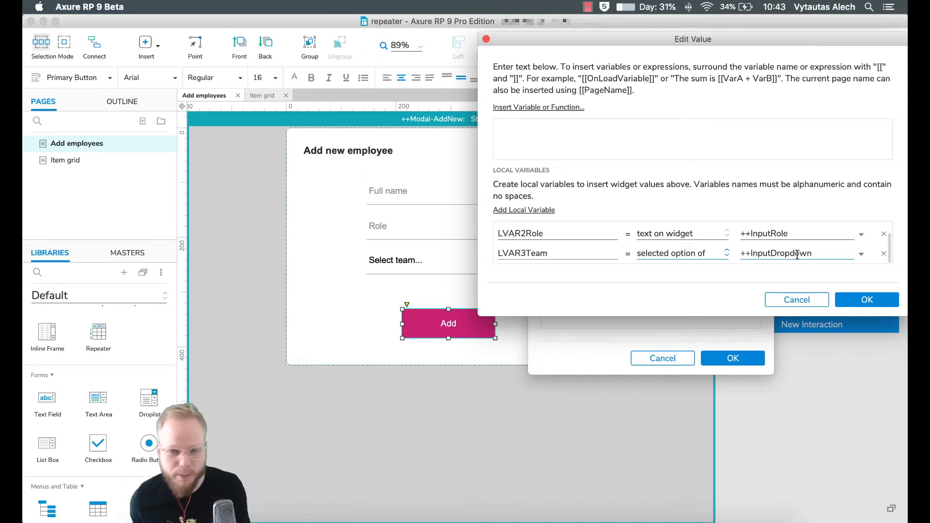
click(719, 249)
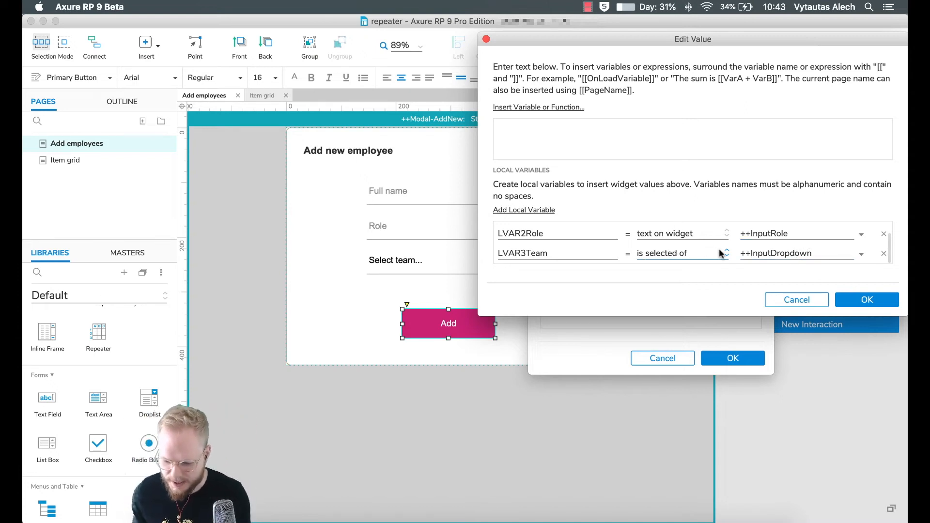
scroll(717, 245, down, 3)
click(705, 254)
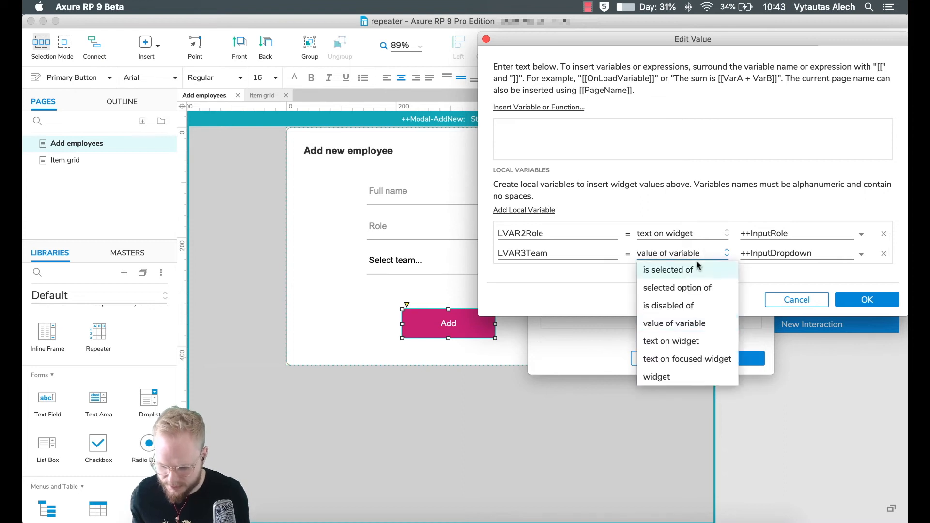
click(688, 288)
scroll(572, 235, up, 2)
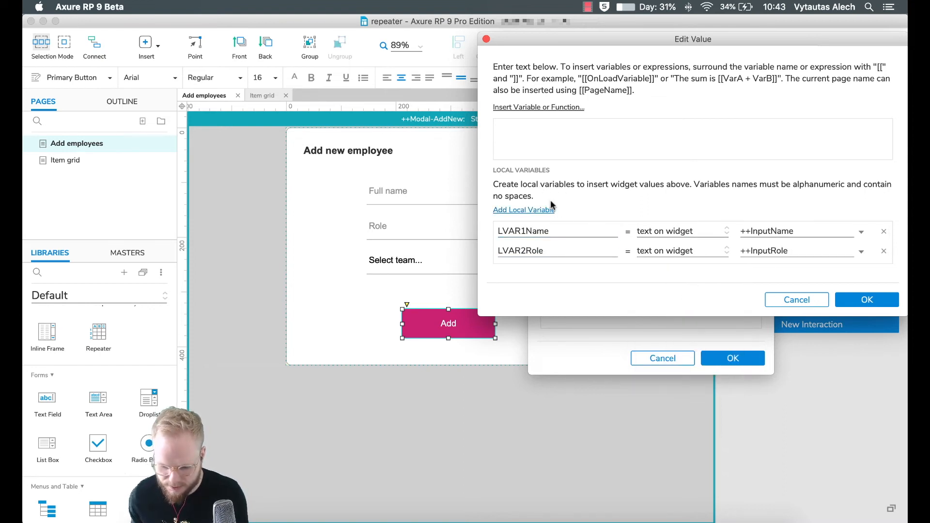
- Enter [[LVAR1Name as the CName value and confirm
click(550, 134)
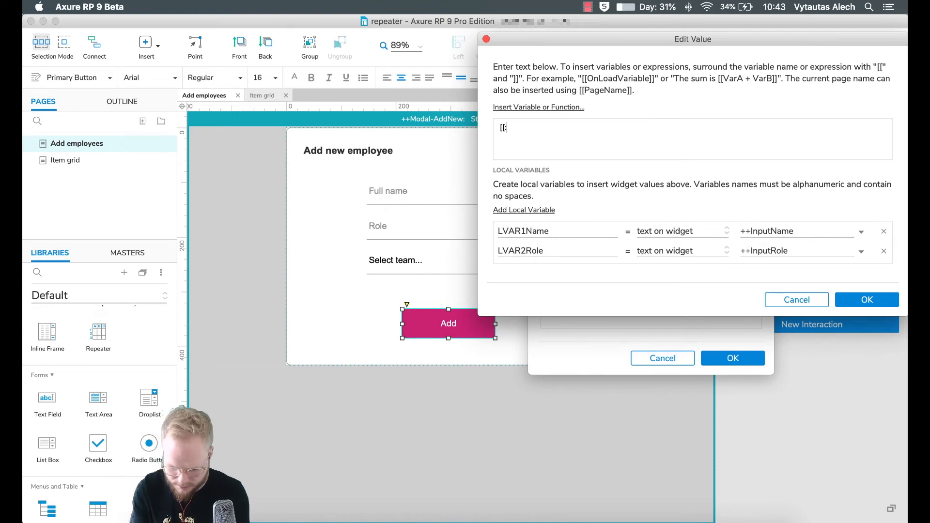
text([[LVAR1Name)
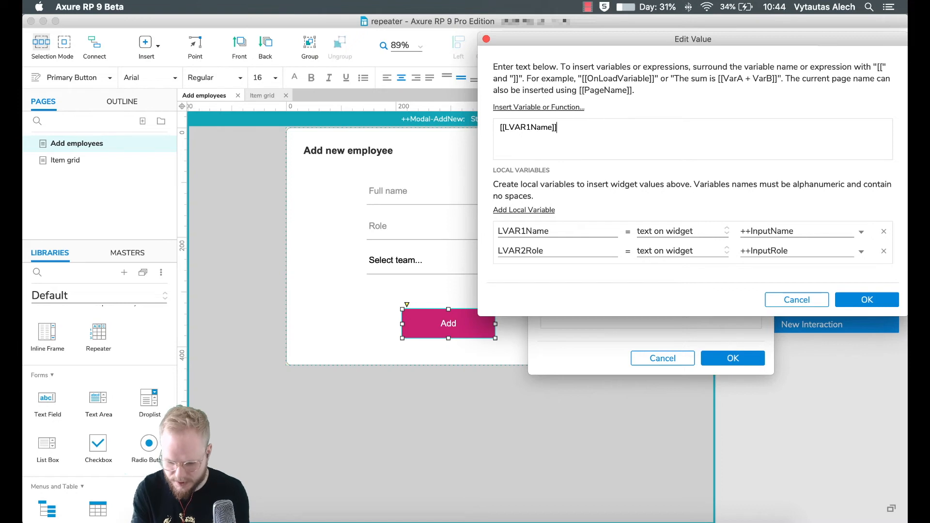
click(874, 301)
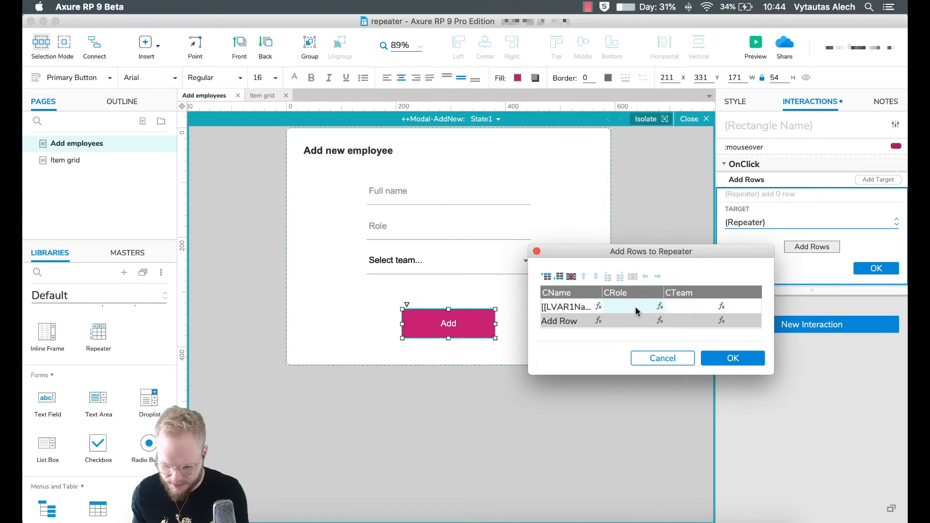
- Remove LVAR2Role and LVAR3Team from CName's value, keeping only LVAR1Name
click(660, 306)
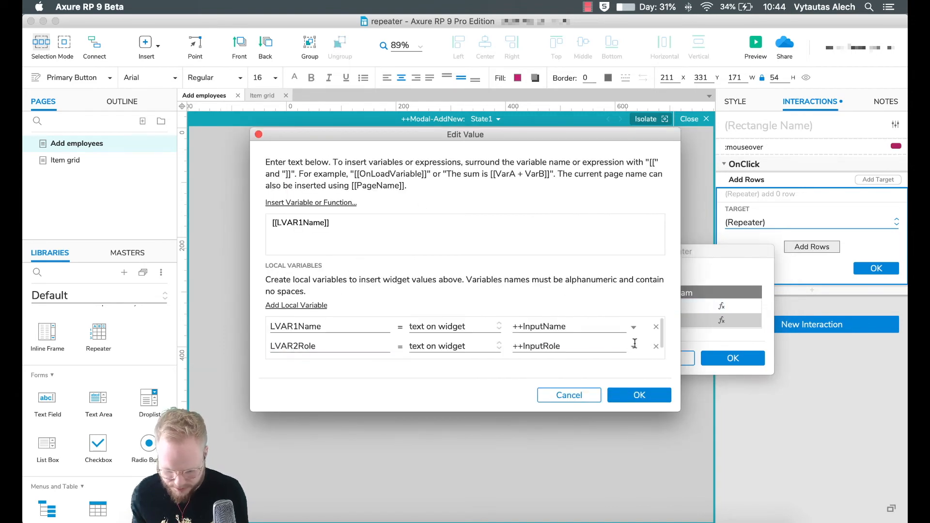
scroll(301, 343, down, 1)
scroll(301, 343, up, 1)
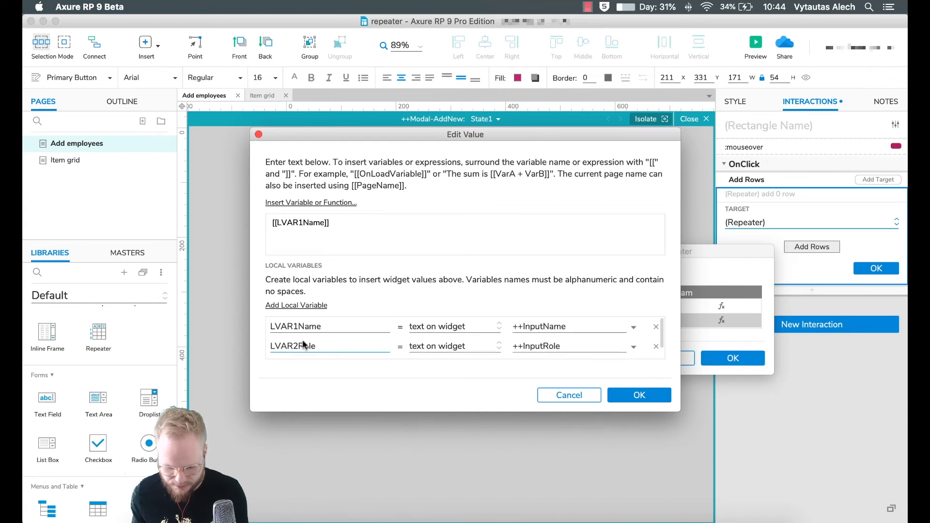
scroll(303, 344, down, 1)
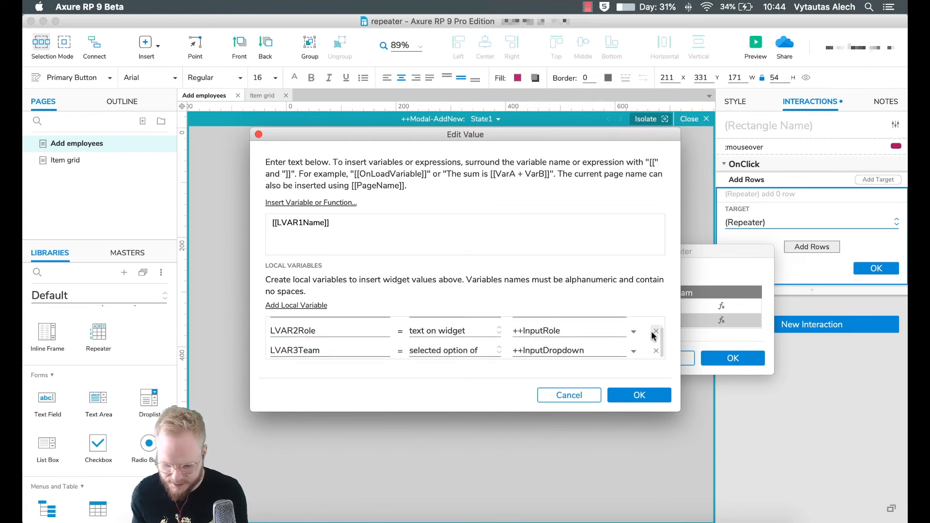
click(655, 332)
click(657, 351)
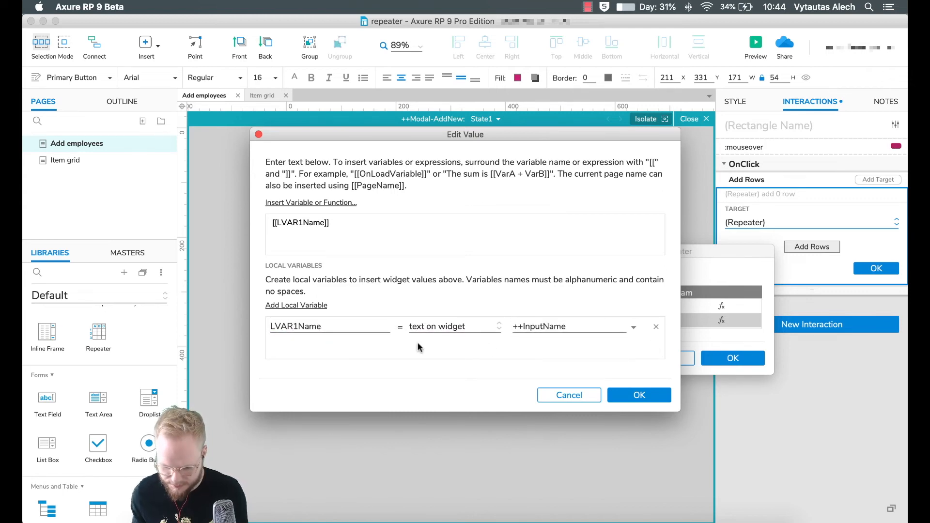
click(637, 395)
- Set CRole to [[LVAR2Role]] with LVAR2Role reading ++InputRole's text
click(661, 307)
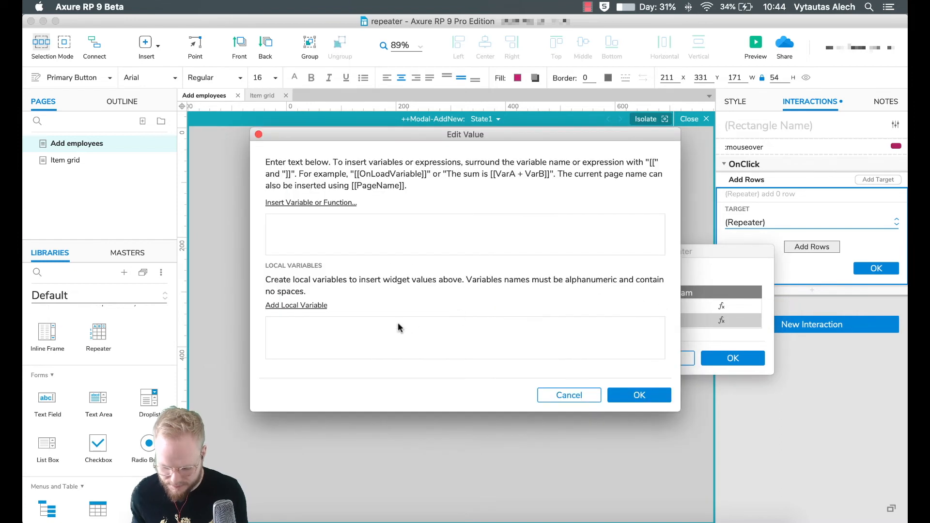
click(290, 306)
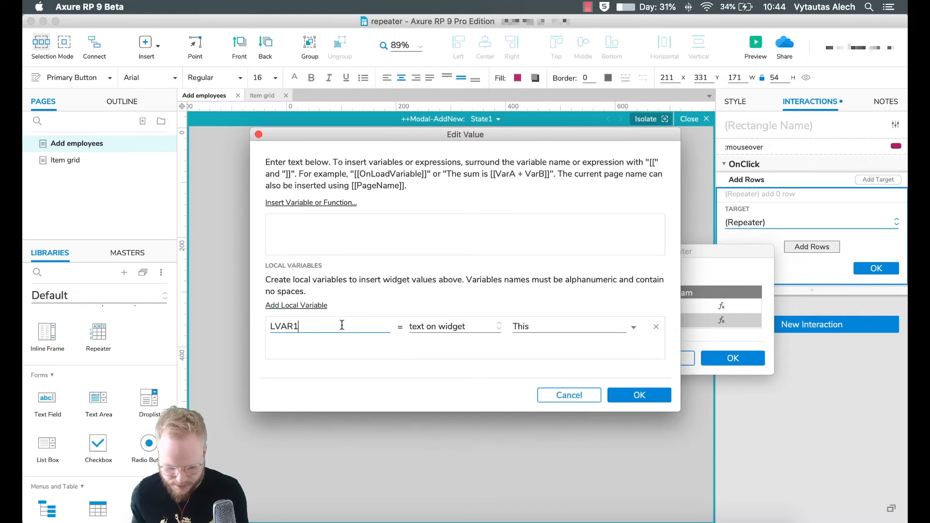
text(Role)
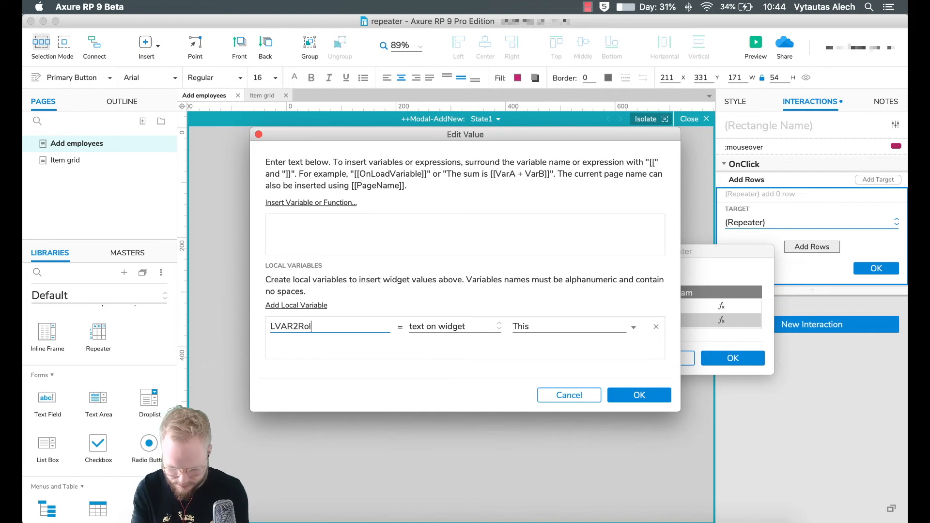
click(539, 327)
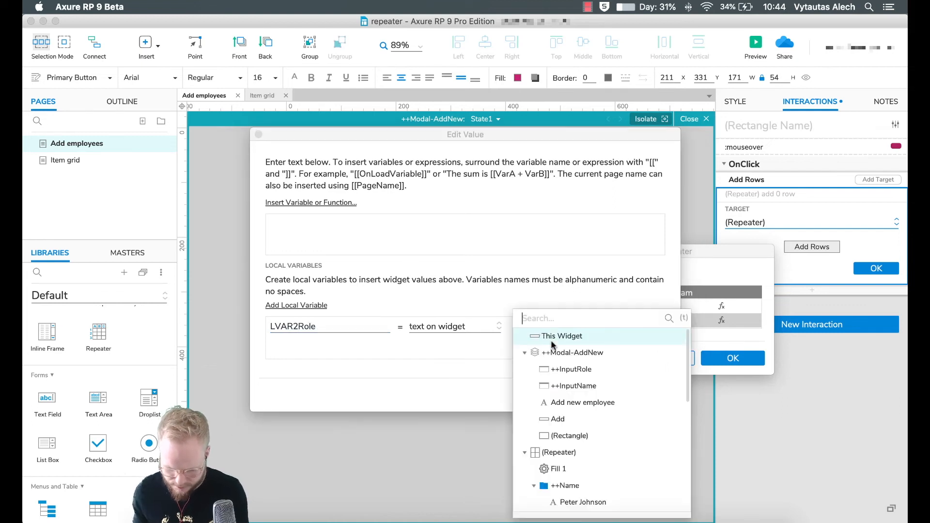
click(571, 371)
text([[)
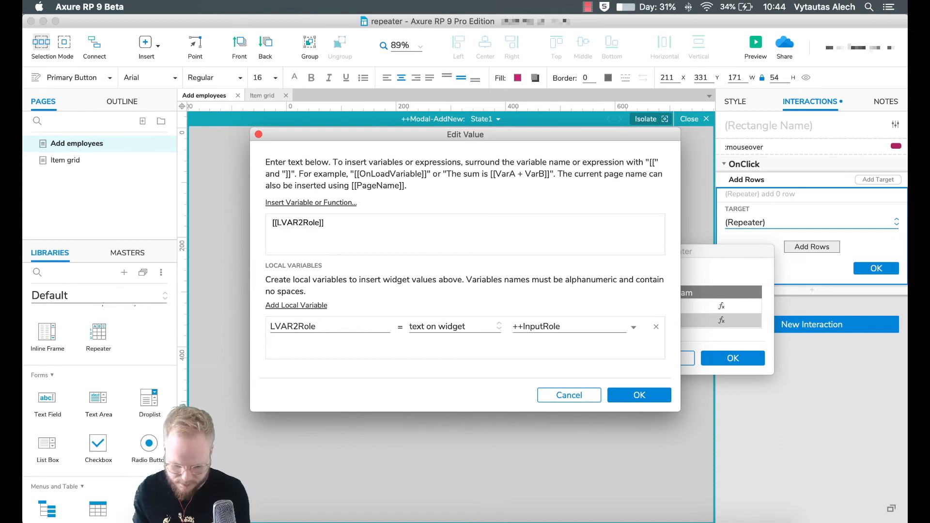
text(LVAR2Role]])
click(657, 393)
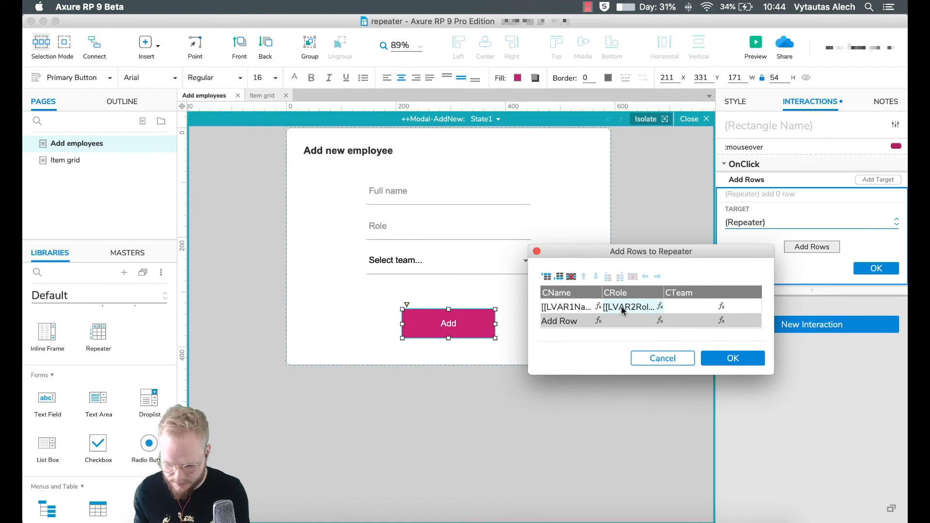
- Set CTeam to [[LVAR3Team]] with LVAR3Team reading ++InputDropdown's selected option
click(721, 306)
click(298, 306)
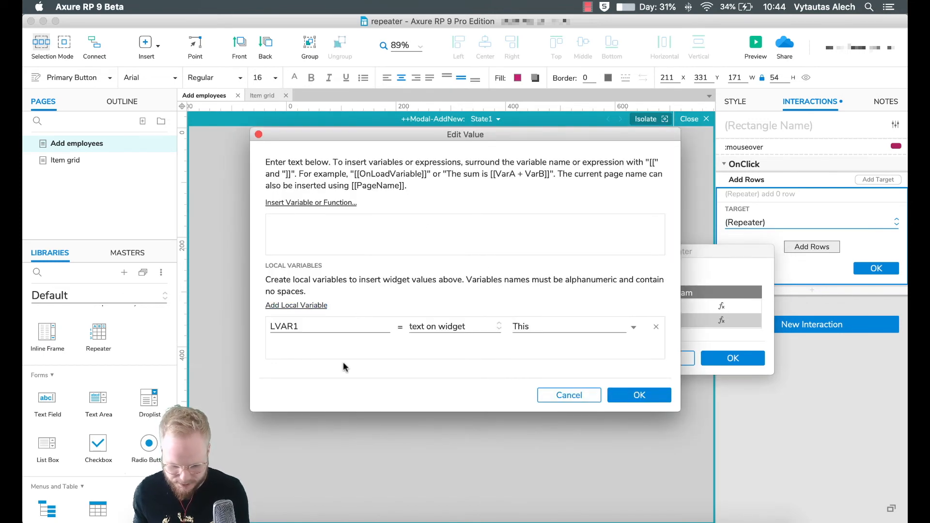
click(326, 327)
key(BackSpace)
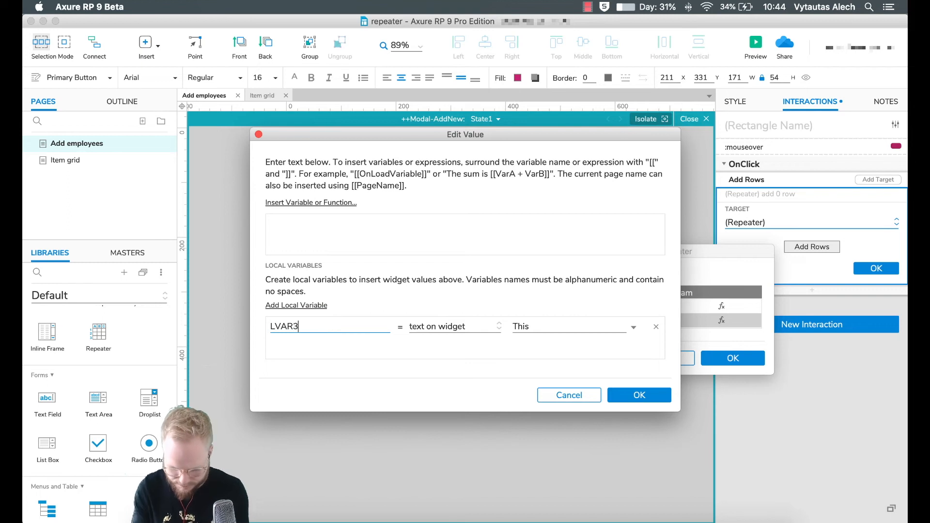
text(3Tea)
key(BackSpace)
text(am)
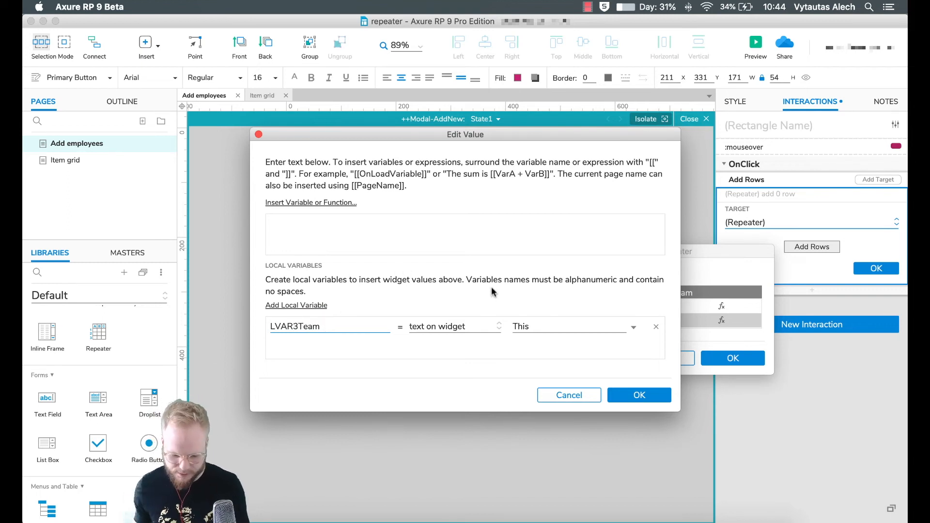
click(488, 327)
click(481, 361)
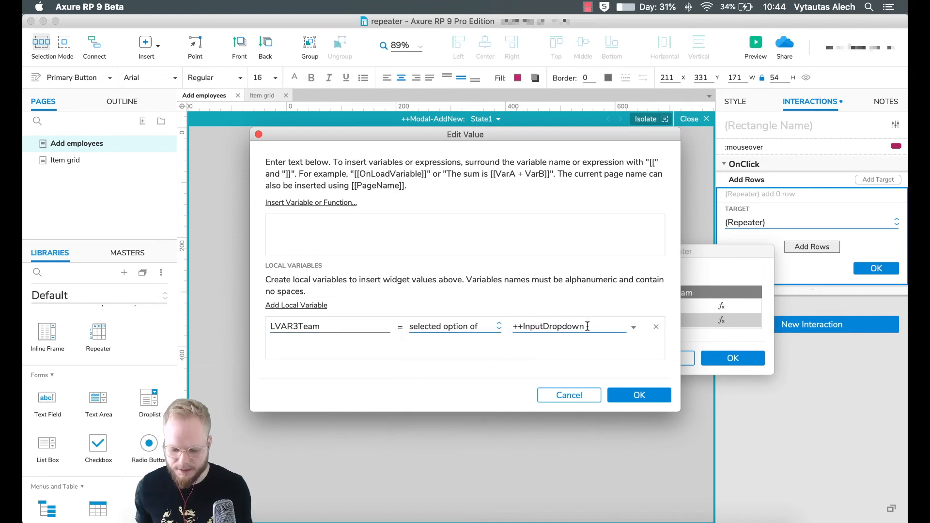
click(384, 225)
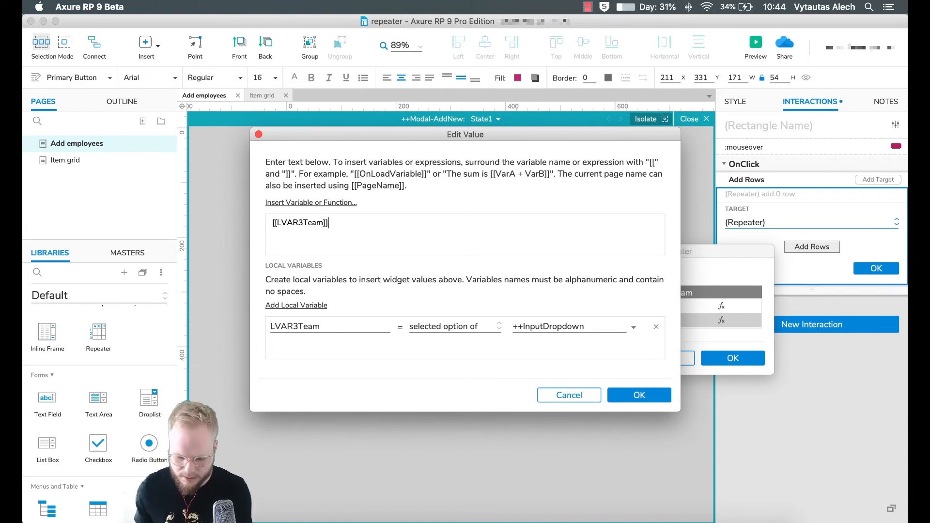
click(650, 395)
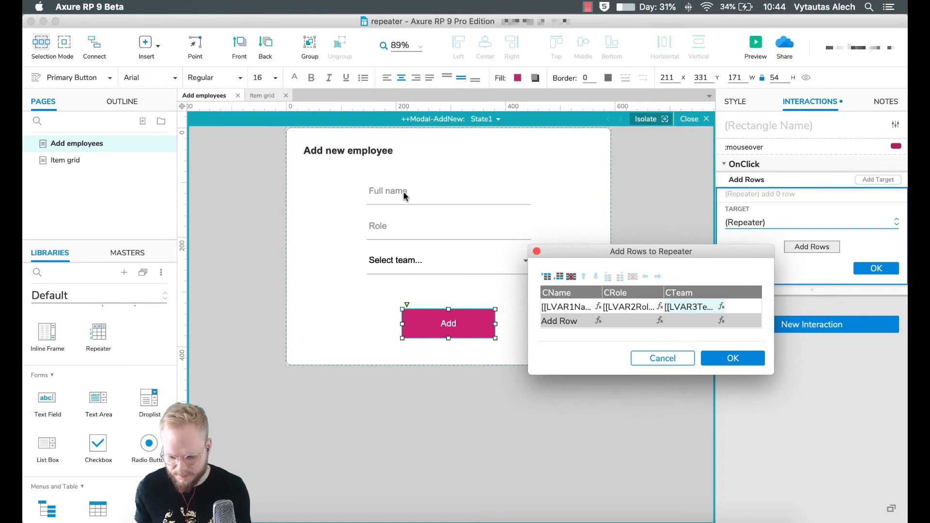
- Confirm the row values and save the Add Rows action
click(733, 358)
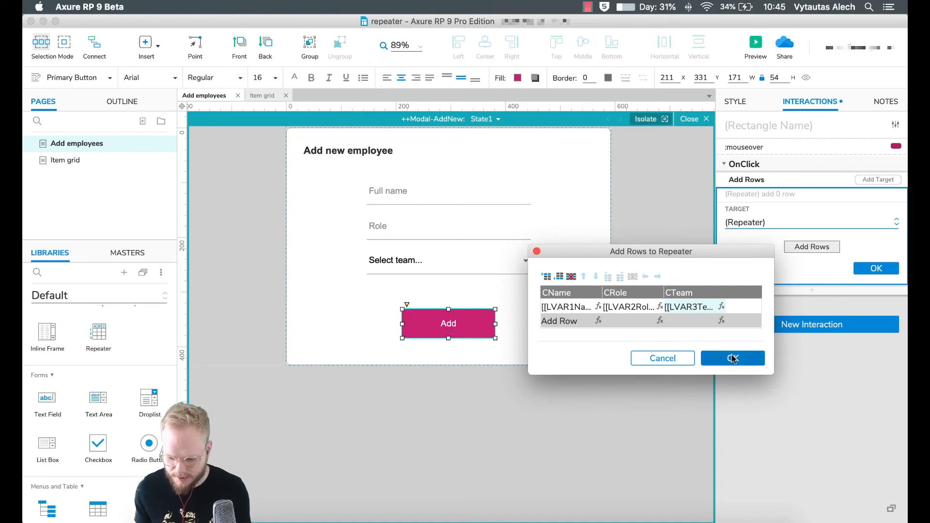
click(875, 268)
click(635, 199)
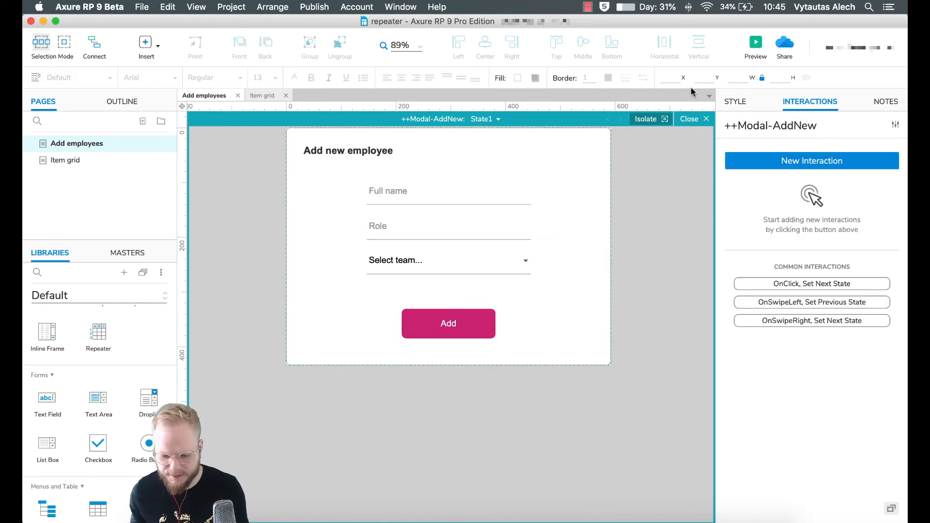
- Add a Show/Hide action to the Add button that hides ++Modal-AddNew
click(467, 320)
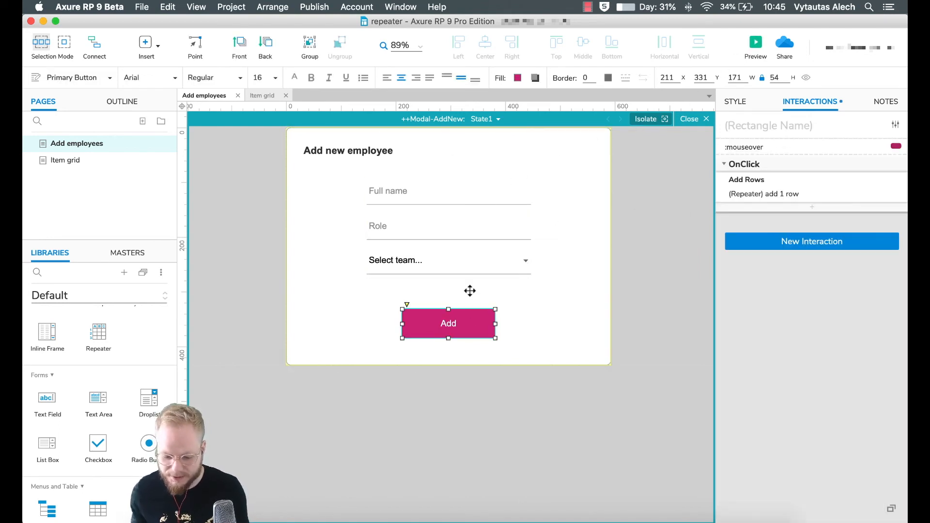
click(813, 207)
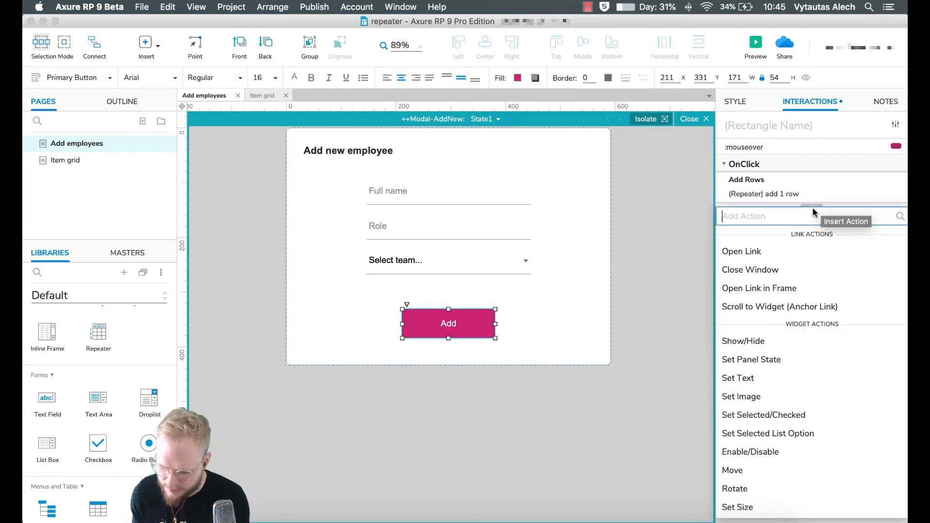
click(754, 340)
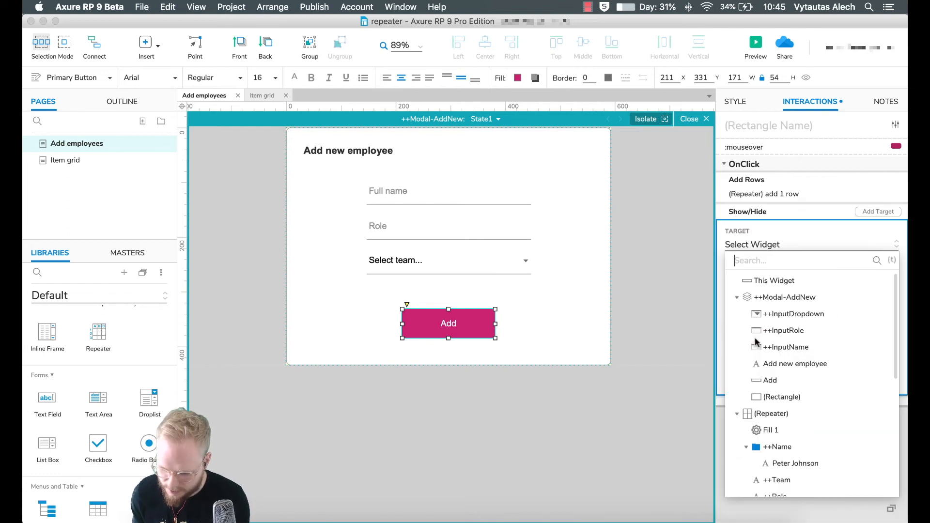
click(785, 297)
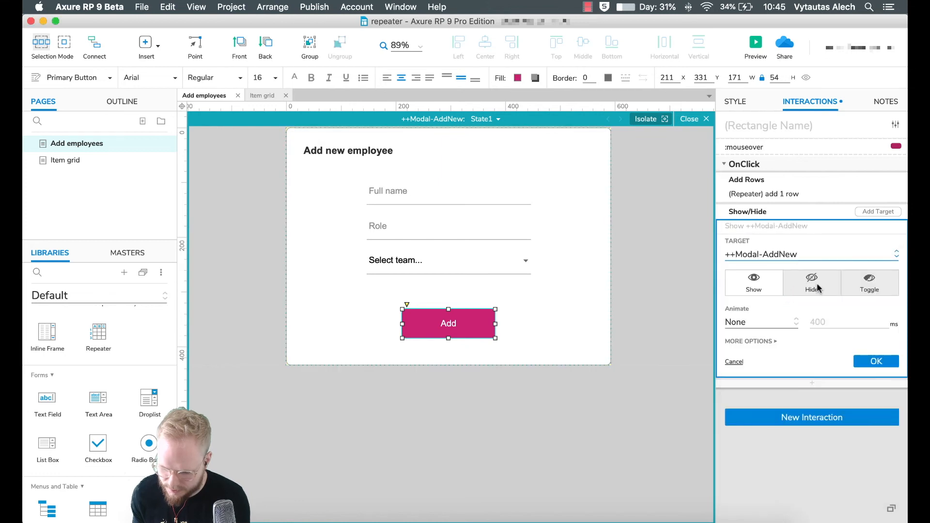
click(815, 283)
- Animate the hide with a 200 ms Slide Down, save, and preview the page
click(786, 323)
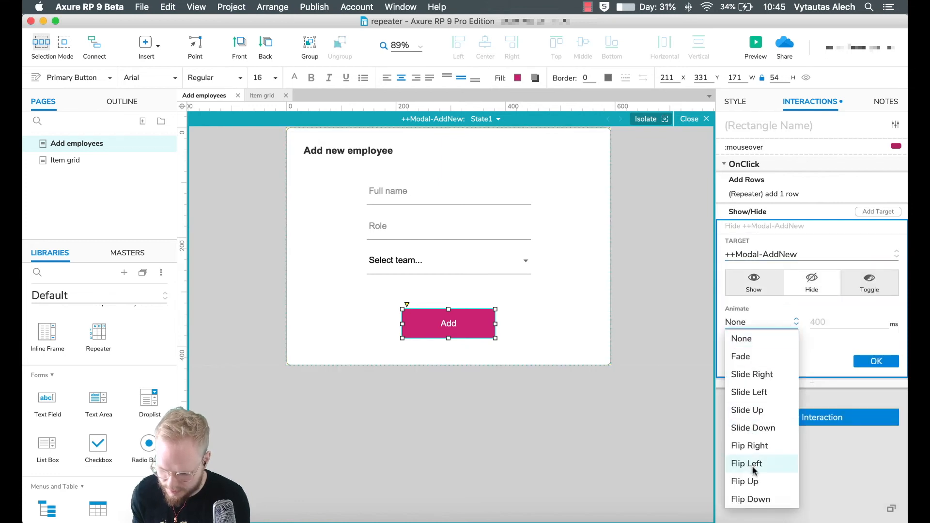
click(755, 428)
drag(831, 323, 768, 321)
text(200)
click(876, 376)
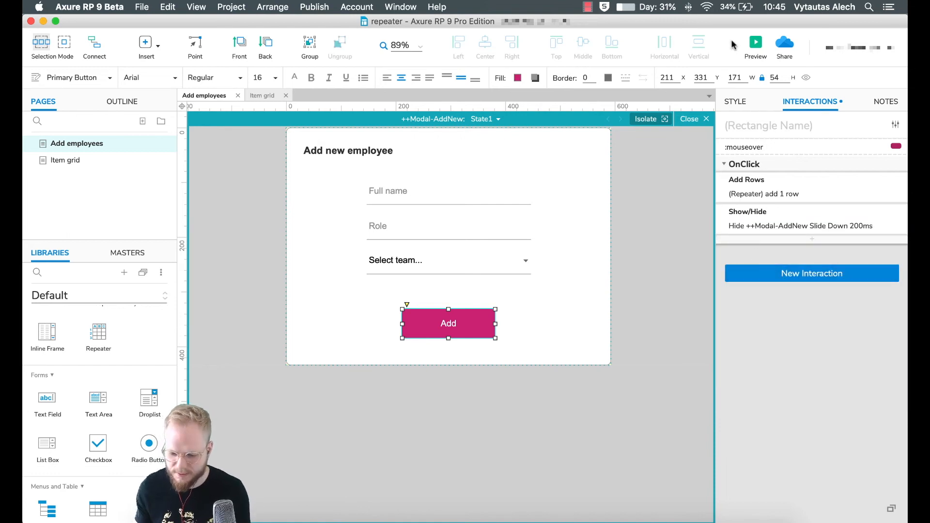
click(757, 42)
- Enter the test employee's full name in the Full name field
click(432, 240)
key(Tab)
text(Alech)
key(BackSpace)
key(BackSpace)
key(BackSpace)
click(448, 240)
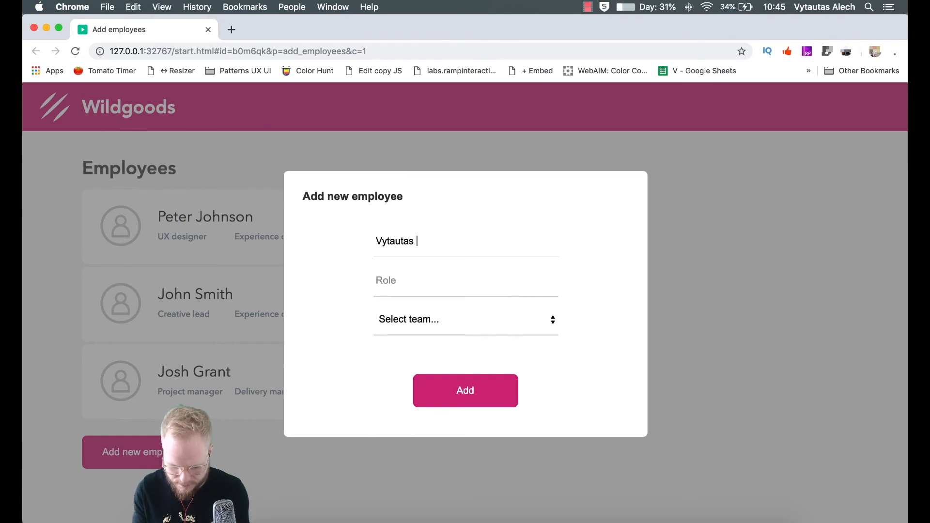
- Set role UX lead and Experience design team, add the employee, then minimise Chrome
click(404, 282)
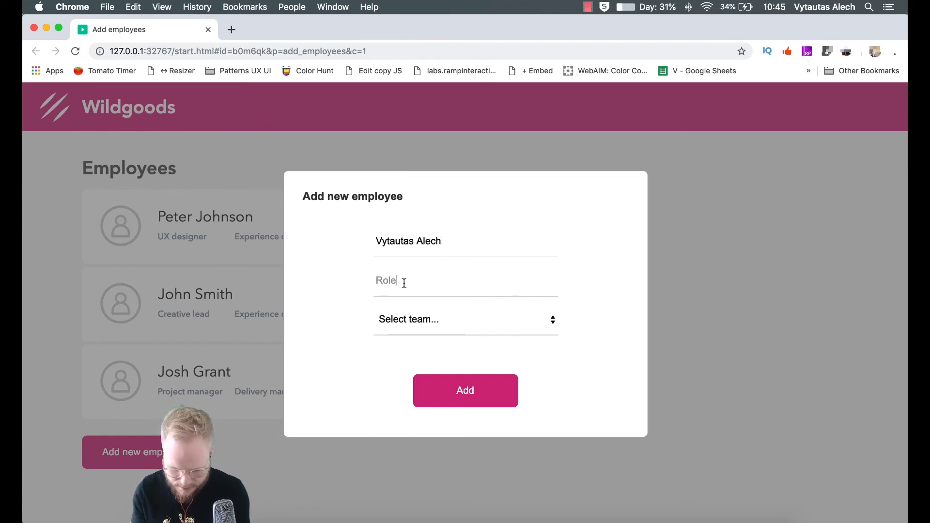
text(UX lead)
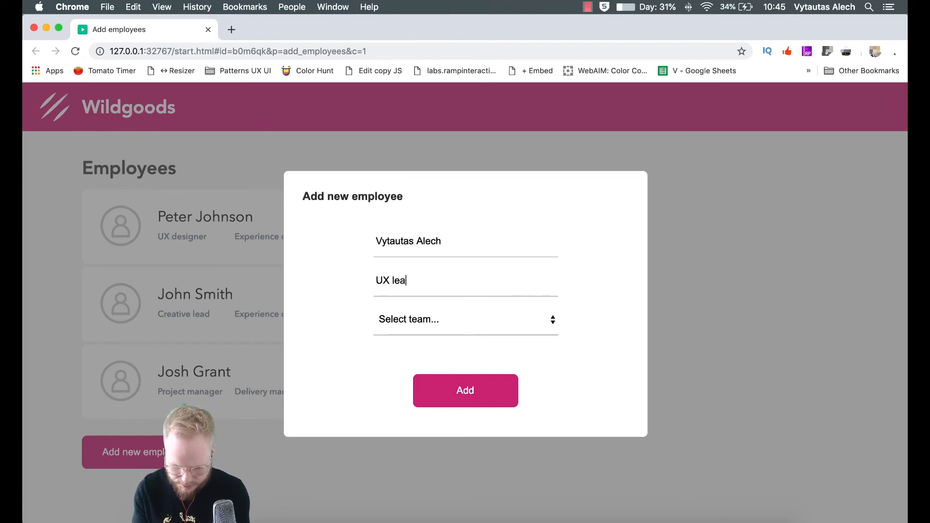
click(449, 321)
click(446, 331)
click(476, 391)
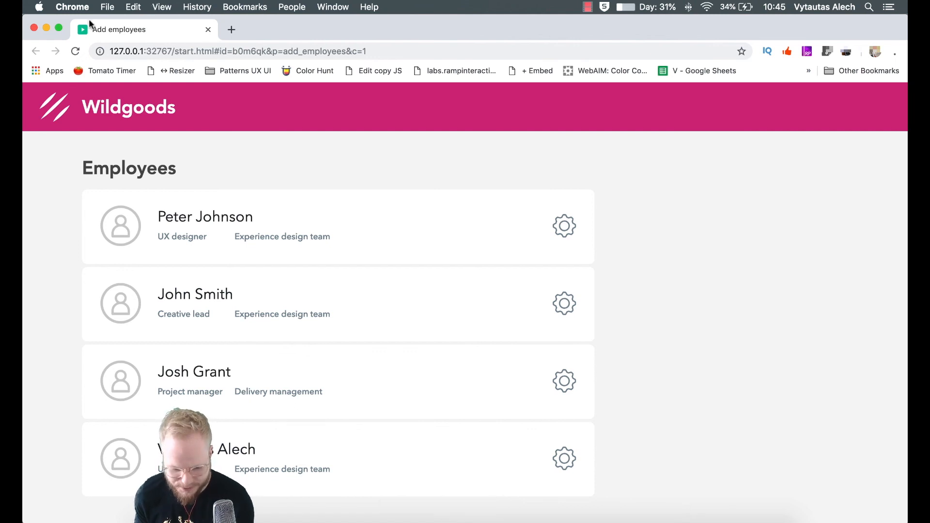
click(47, 27)
- Insert a Move action into the modal Add button's OnClick
click(475, 334)
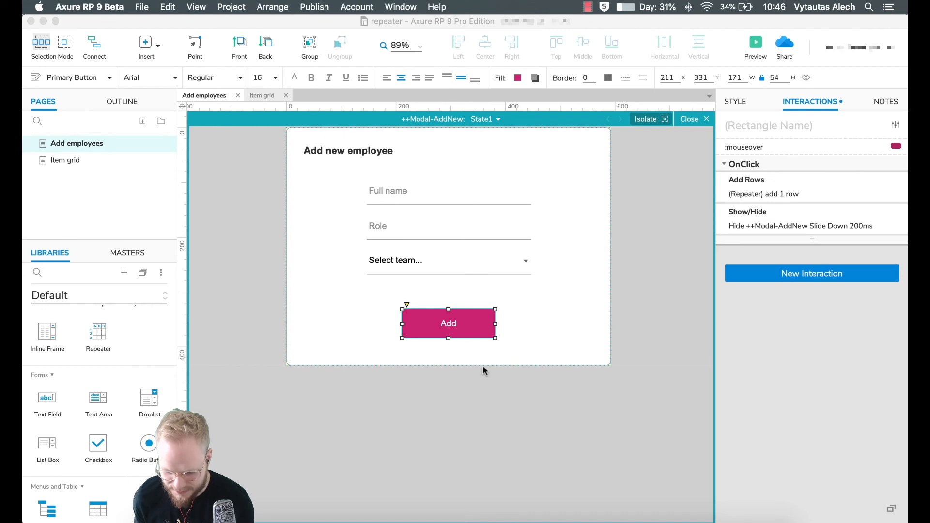
click(813, 239)
scroll(795, 311, down, 1)
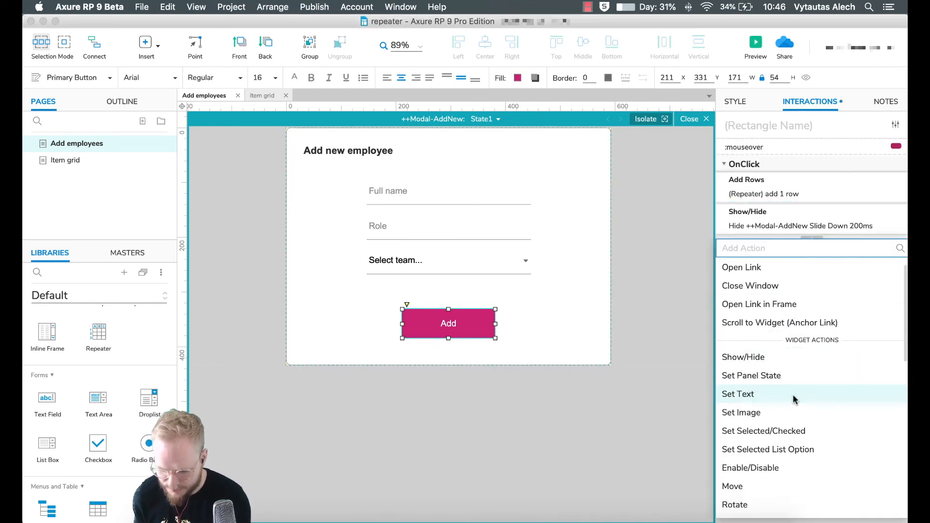
scroll(753, 334, down, 5)
click(753, 332)
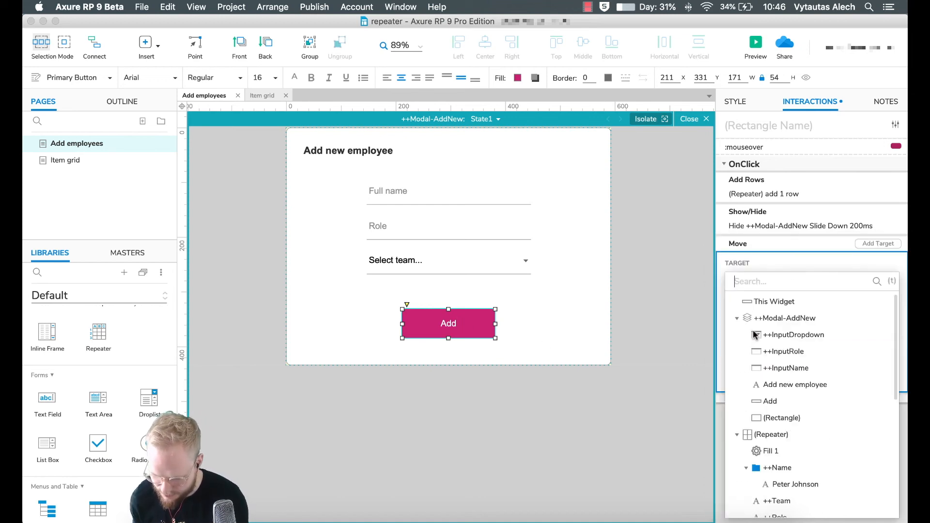
scroll(778, 339, down, 3)
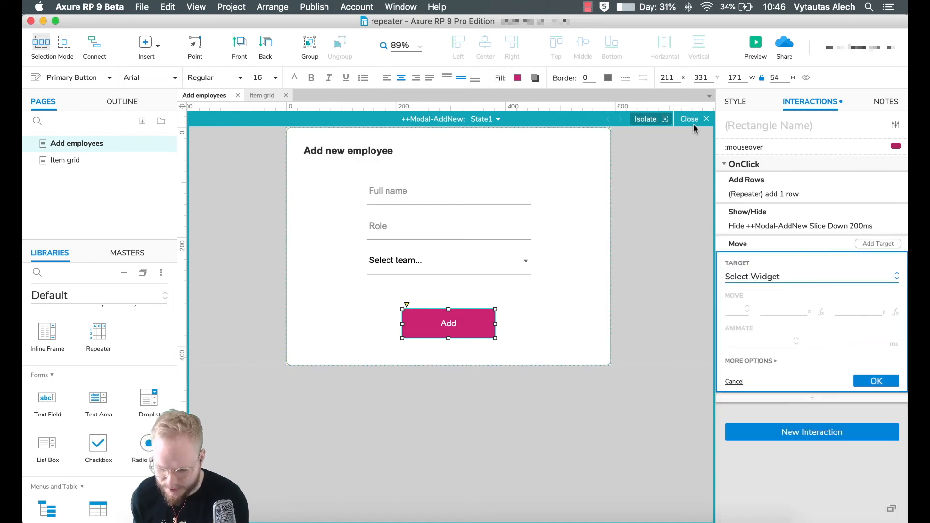
- Rename the Add new employee button to ++AddButton
click(692, 119)
click(283, 386)
click(764, 128)
text(++AddButton)
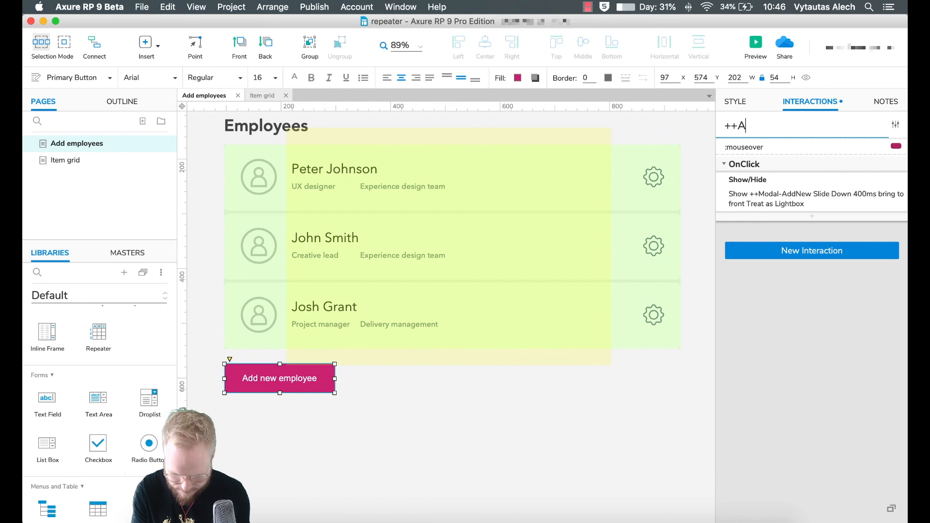
click(406, 478)
- Target ++AddButton in the Move action as a relative offset move
click(258, 327)
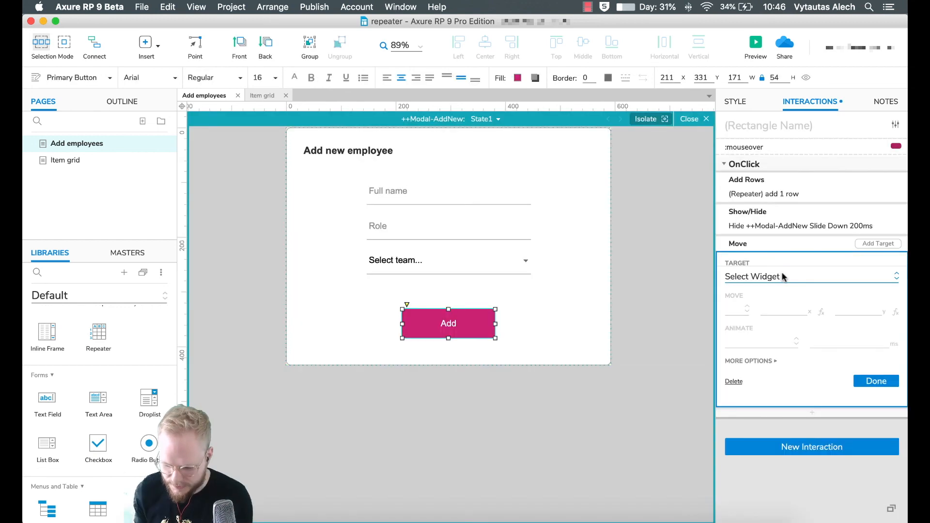
click(784, 277)
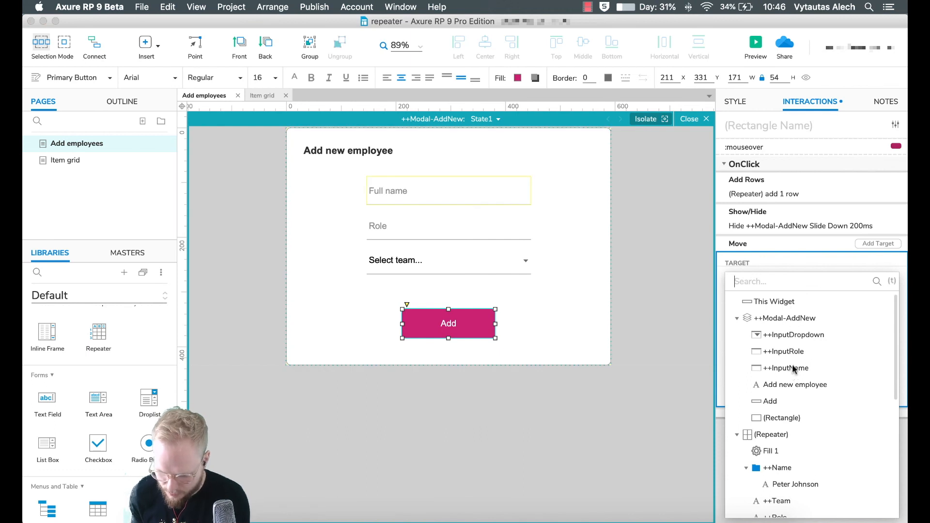
text(addb)
click(777, 302)
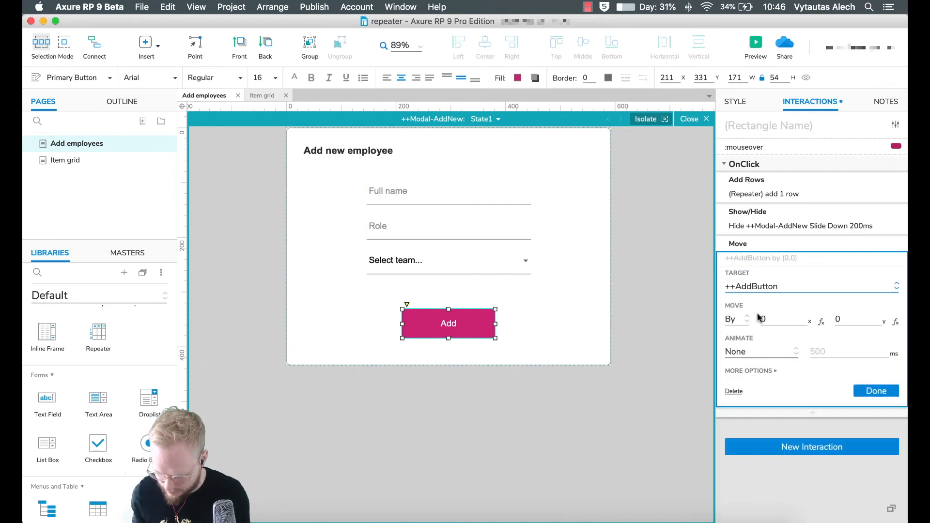
click(745, 320)
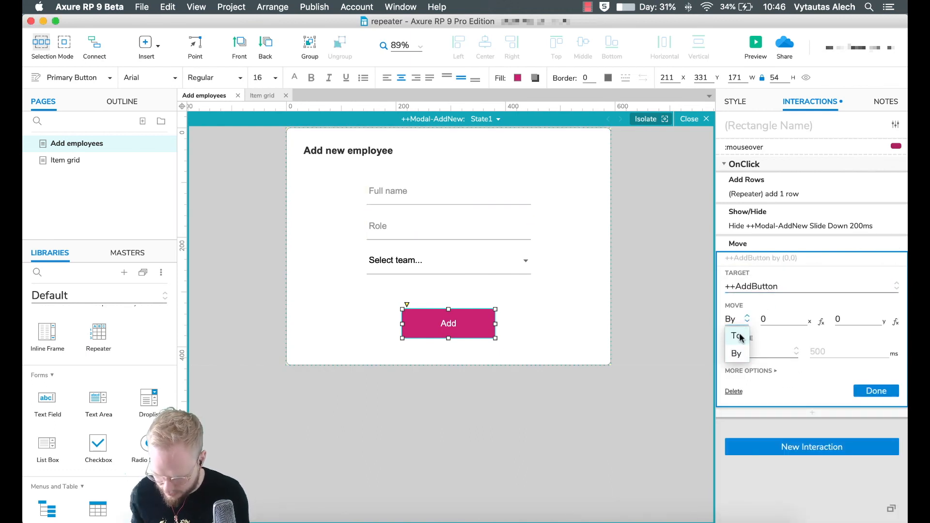
click(737, 355)
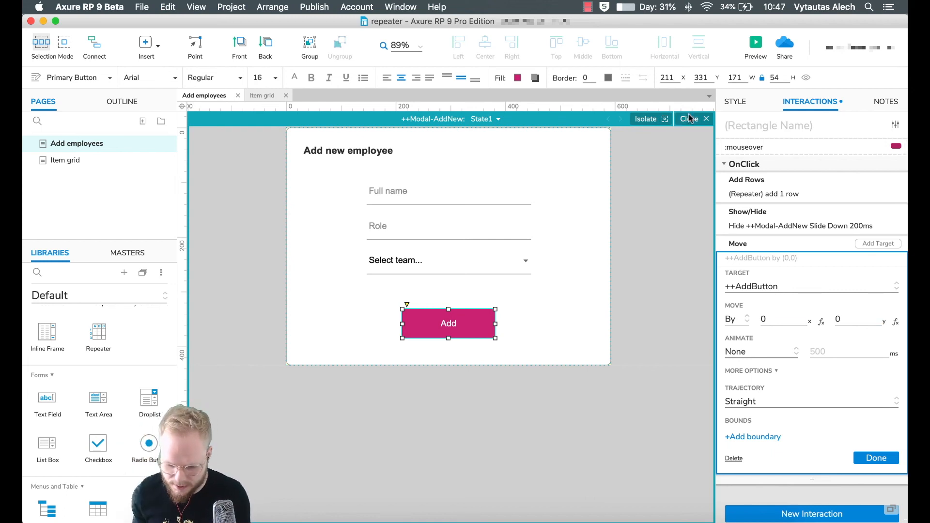
- Check the repeater row height of 121 in the repeater item
click(703, 118)
click(256, 302)
double_click(247, 306)
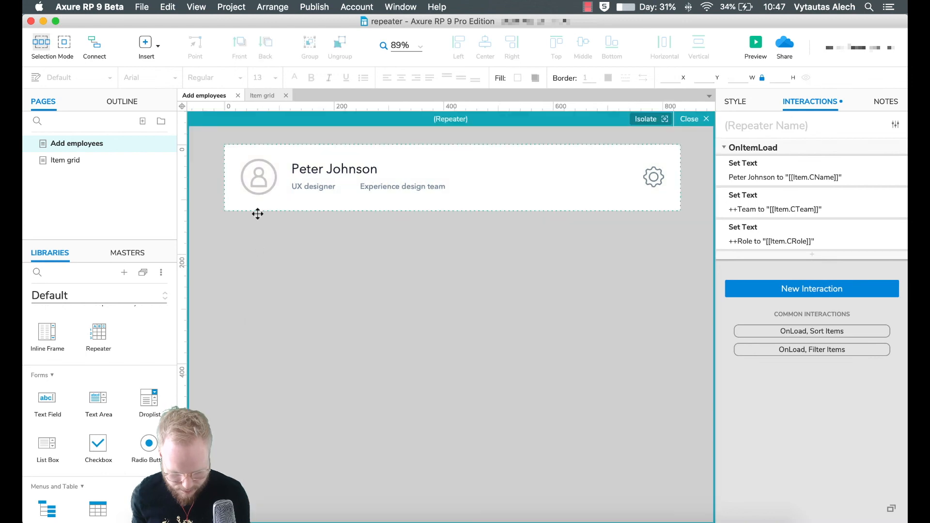
click(231, 179)
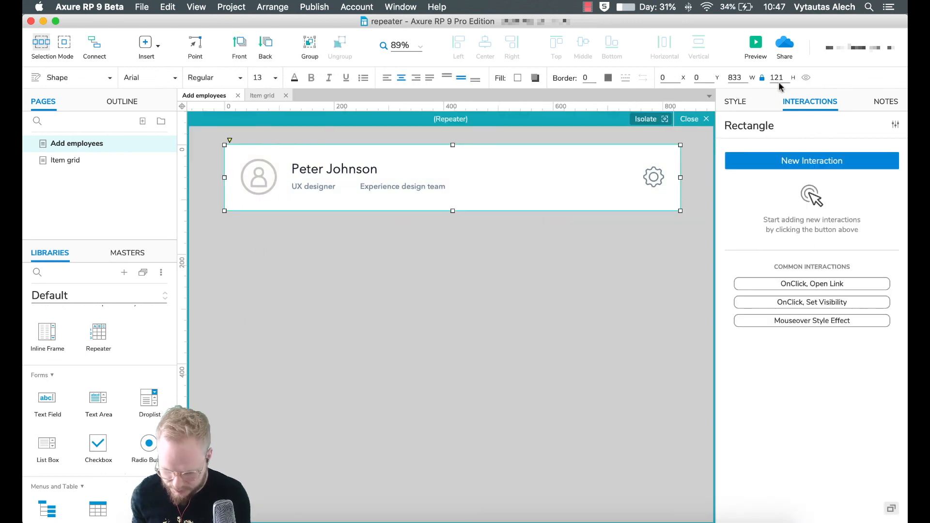
click(465, 240)
click(706, 119)
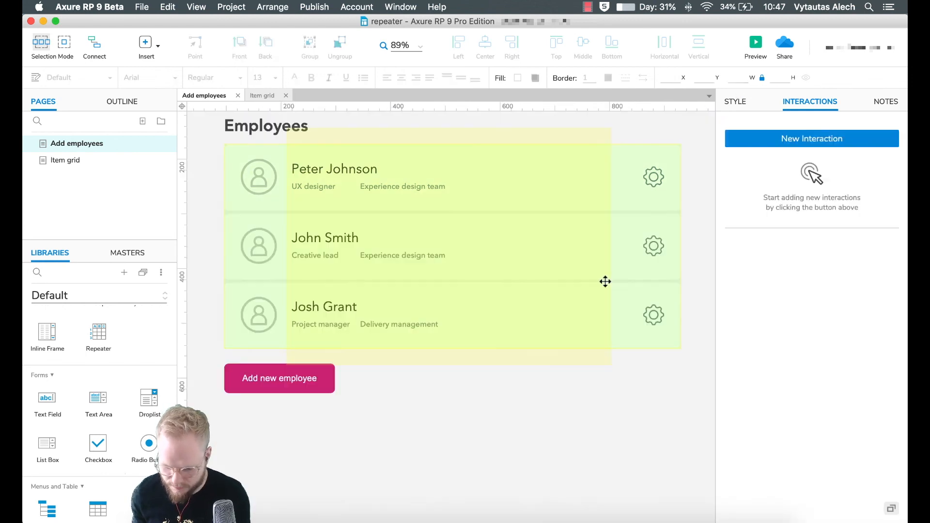
- Set the Move action to shift ++AddButton by 0, 121 and preview
click(286, 375)
double_click(524, 226)
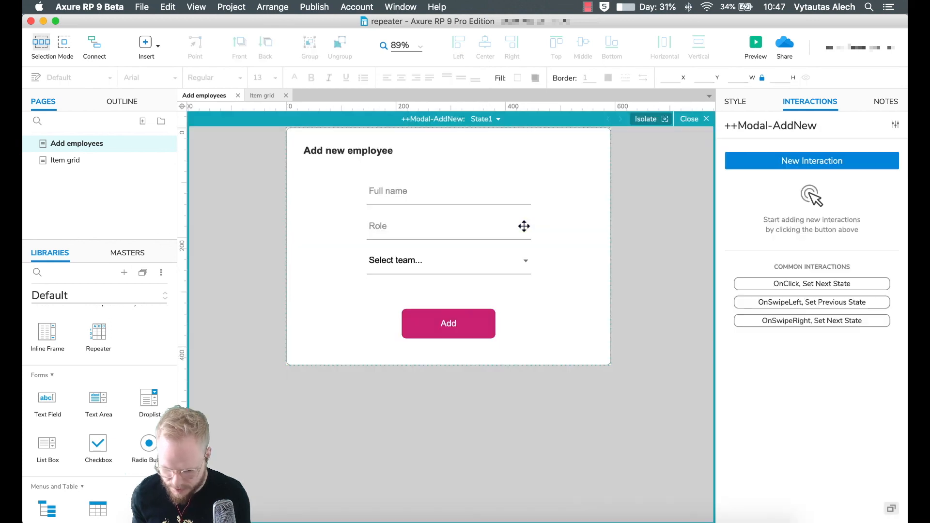
click(457, 312)
click(760, 257)
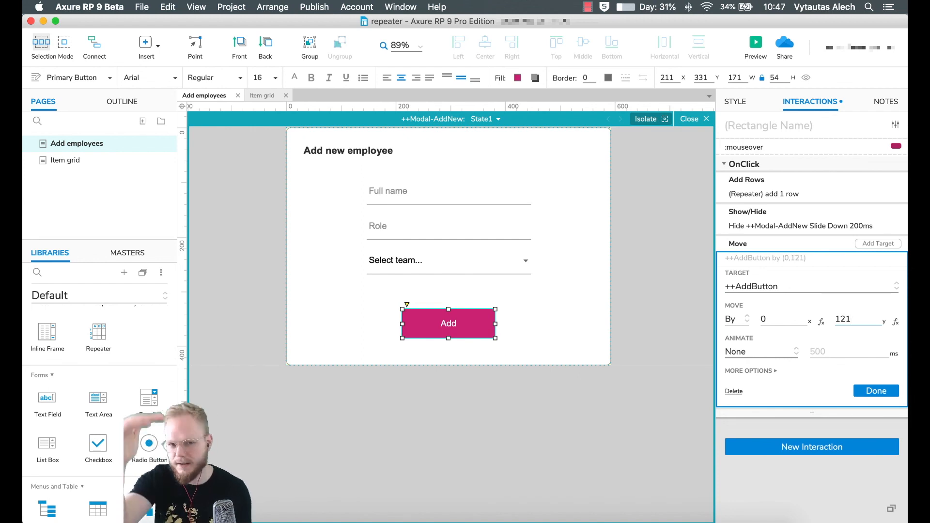
click(878, 391)
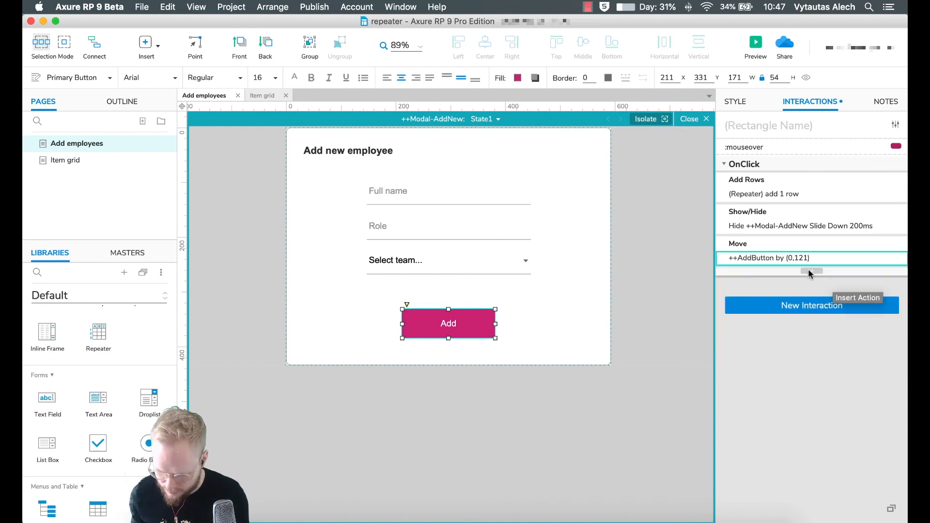
click(664, 188)
click(753, 43)
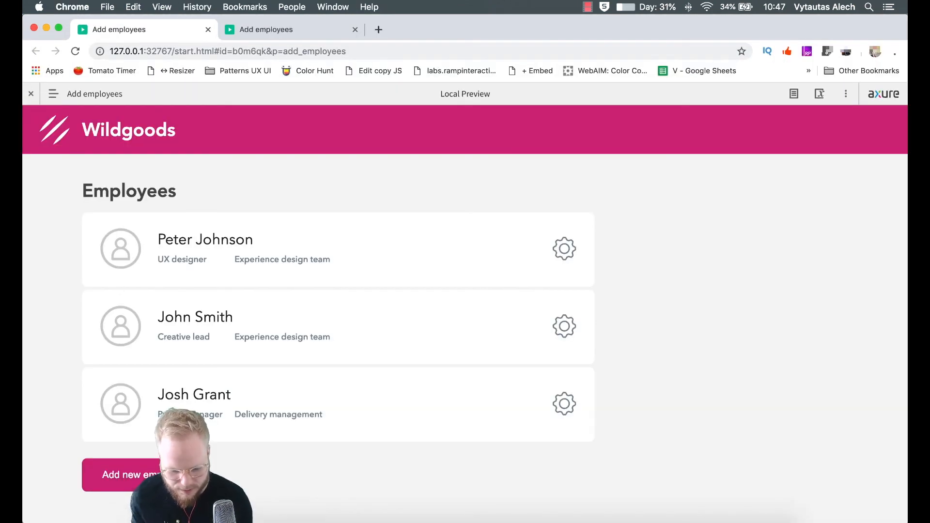
- Add a placeholder employee in Experience design team through the modal
click(184, 475)
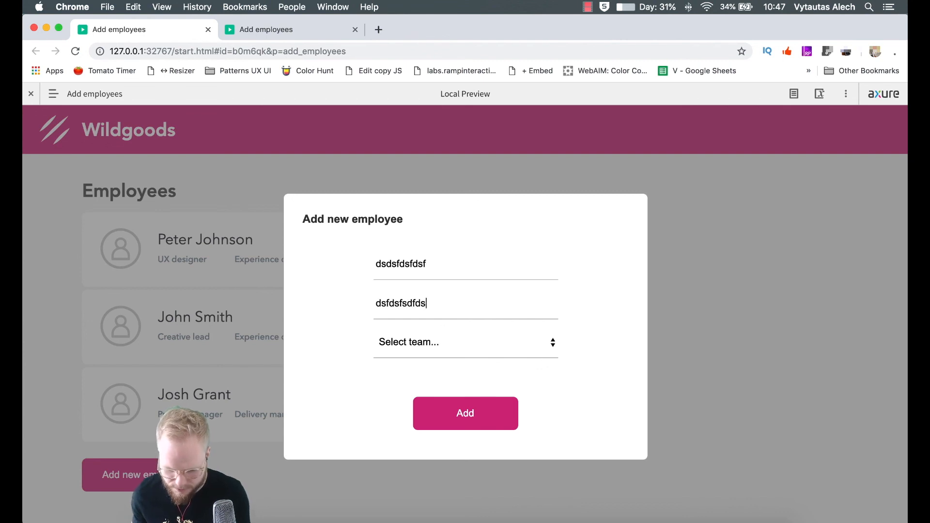
text(dsf)
click(482, 347)
click(473, 357)
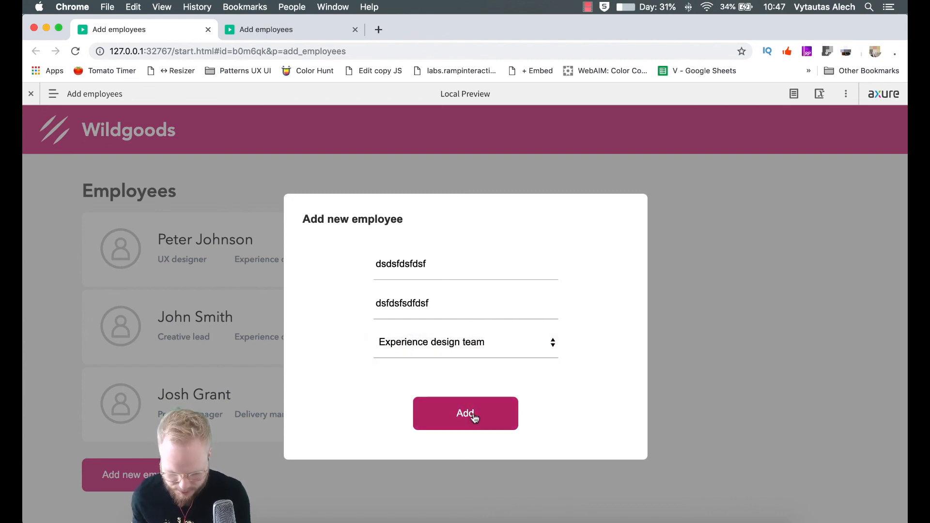
click(474, 415)
scroll(475, 388, down, 2)
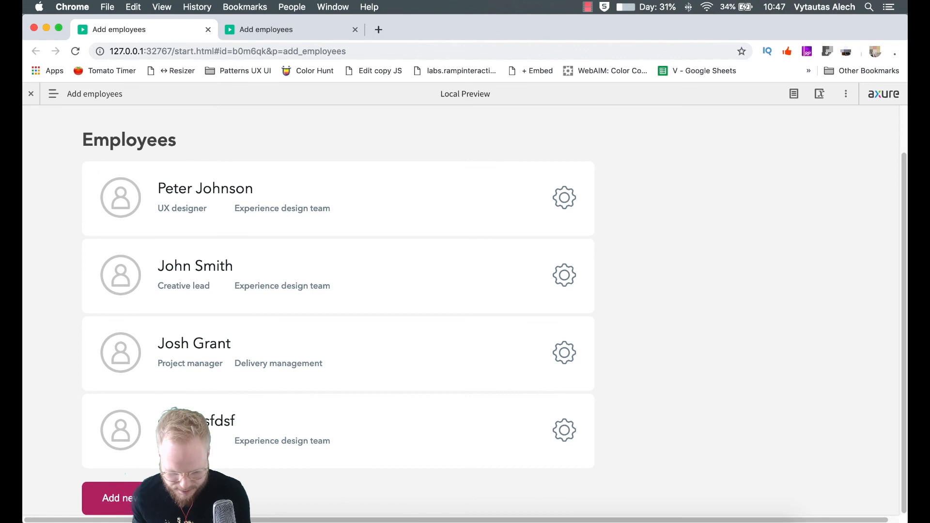
- Add a second placeholder employee in Engineering and check the new row
click(109, 498)
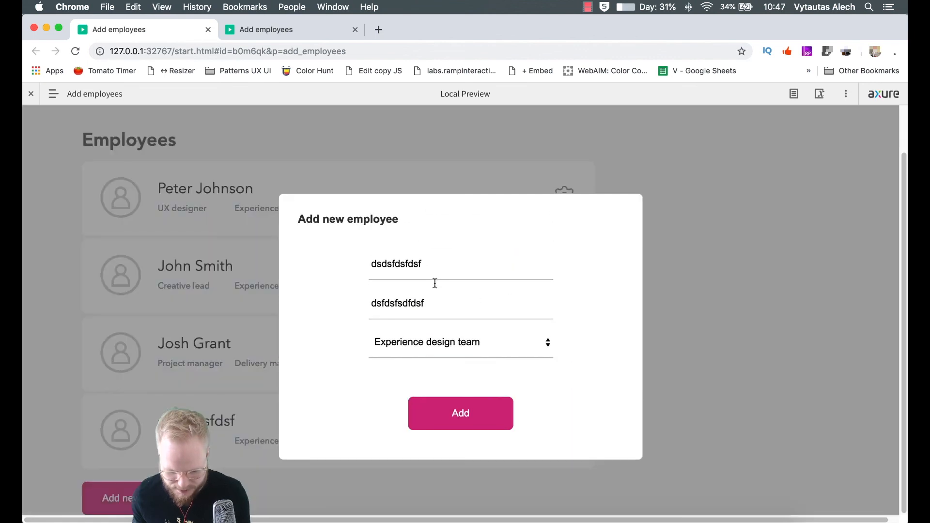
key(super+a)
text(asfdsdfdg dfg)
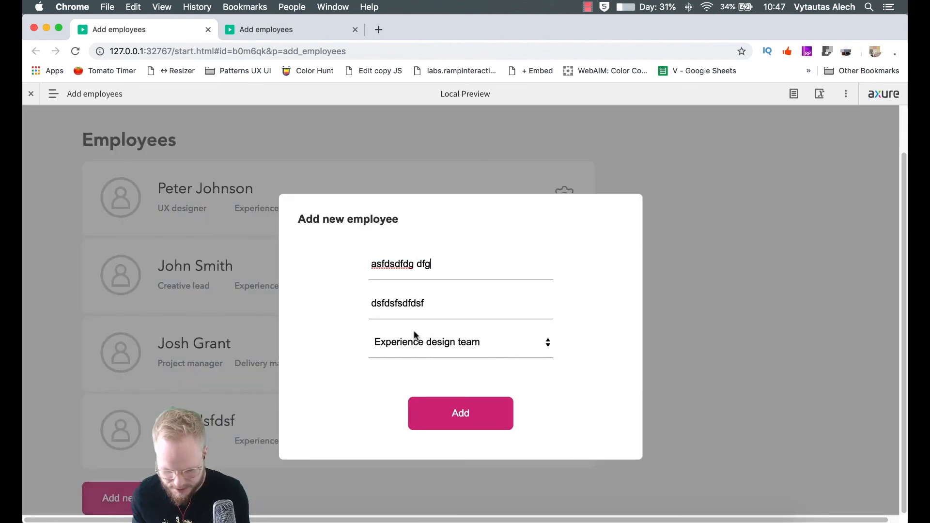
text(fdgfdg)
click(427, 312)
key(super+a)
text(sdgdgfdgfd dfgfdgfdg)
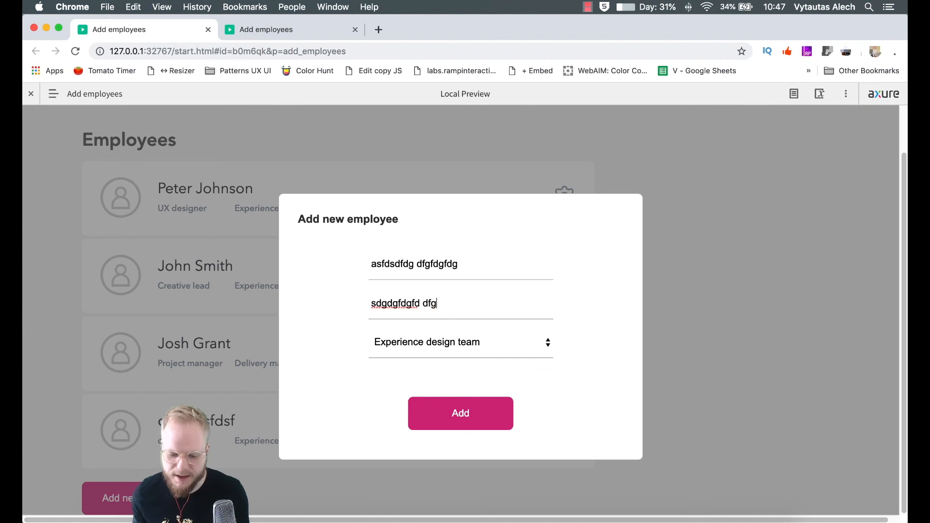
click(417, 342)
click(421, 371)
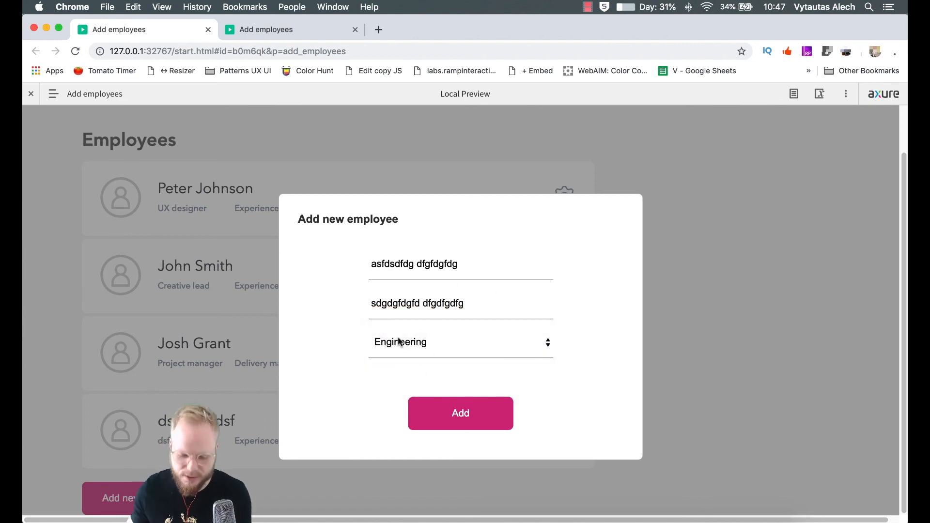
click(479, 411)
scroll(231, 340, down, 3)
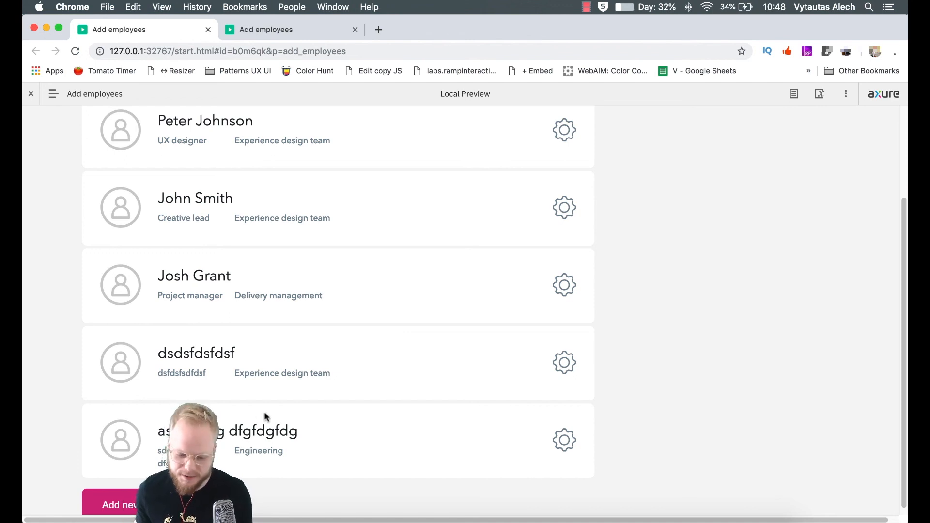
scroll(359, 357, up, 1)
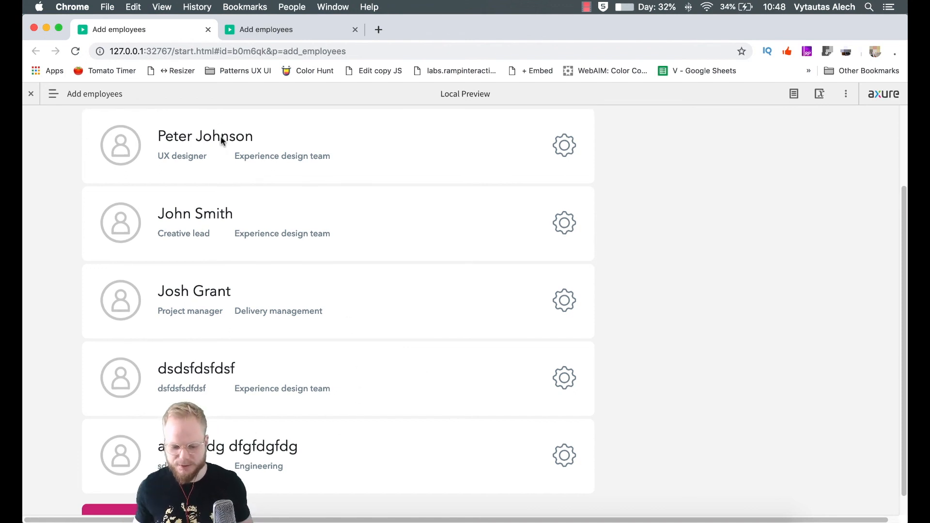
- Collapse the Axure preview toolbar and scroll down to view the five employee cards
click(30, 93)
scroll(310, 252, down, 3)
scroll(313, 250, down, 2)
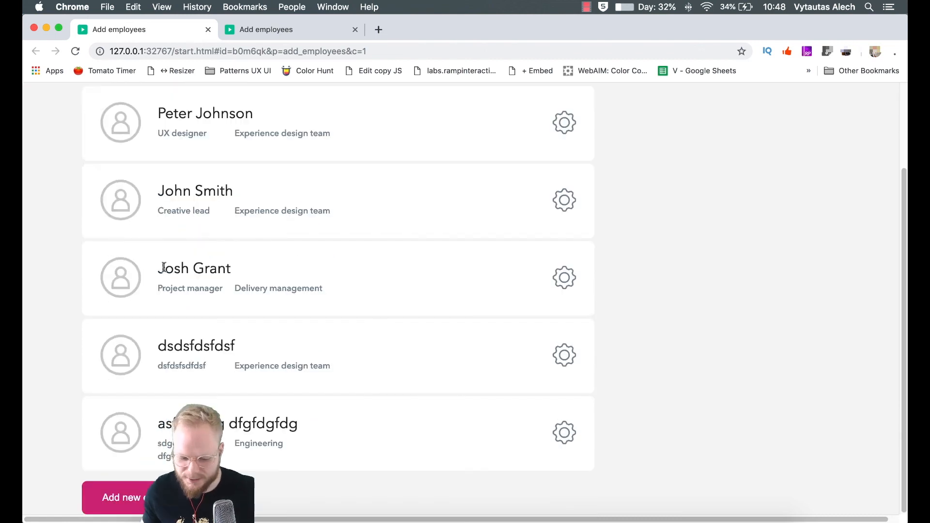